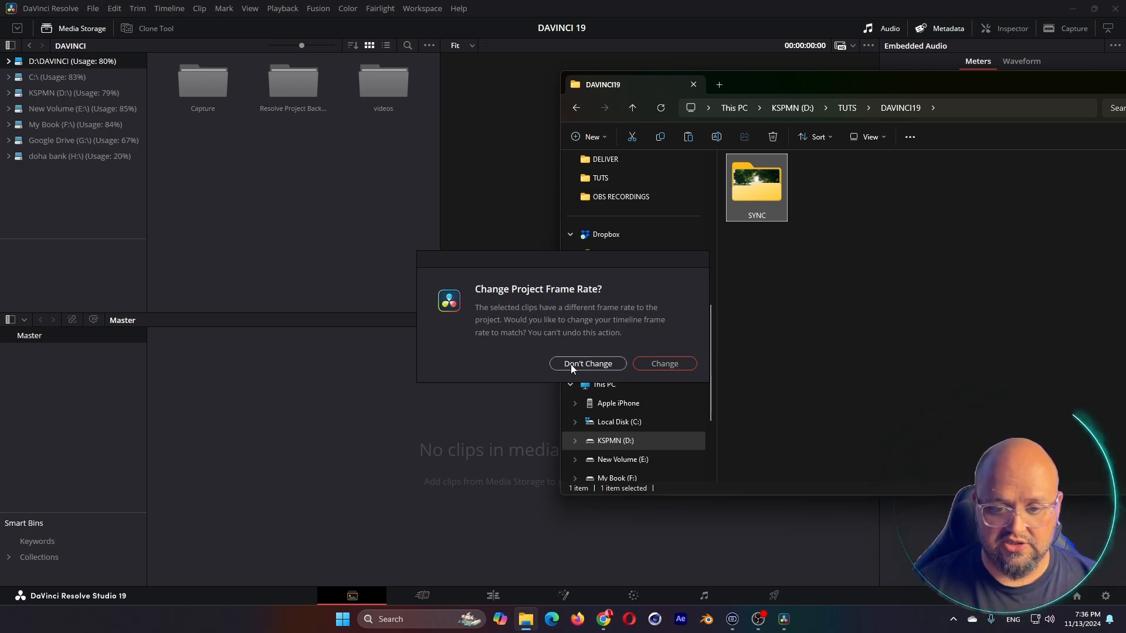
# Step: Change the project frame rate to match the incoming clip, and undo the clip's import into the Master bin
pyautogui.click(670, 368)
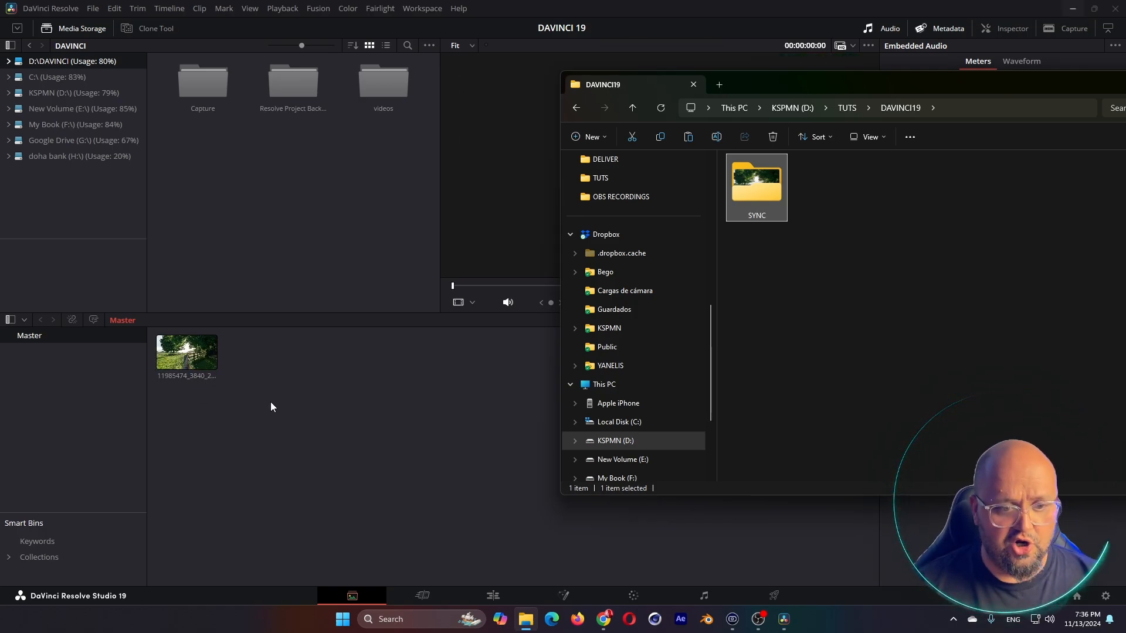
pyautogui.click(358, 456)
pyautogui.hotkey('ctrl', 'z')
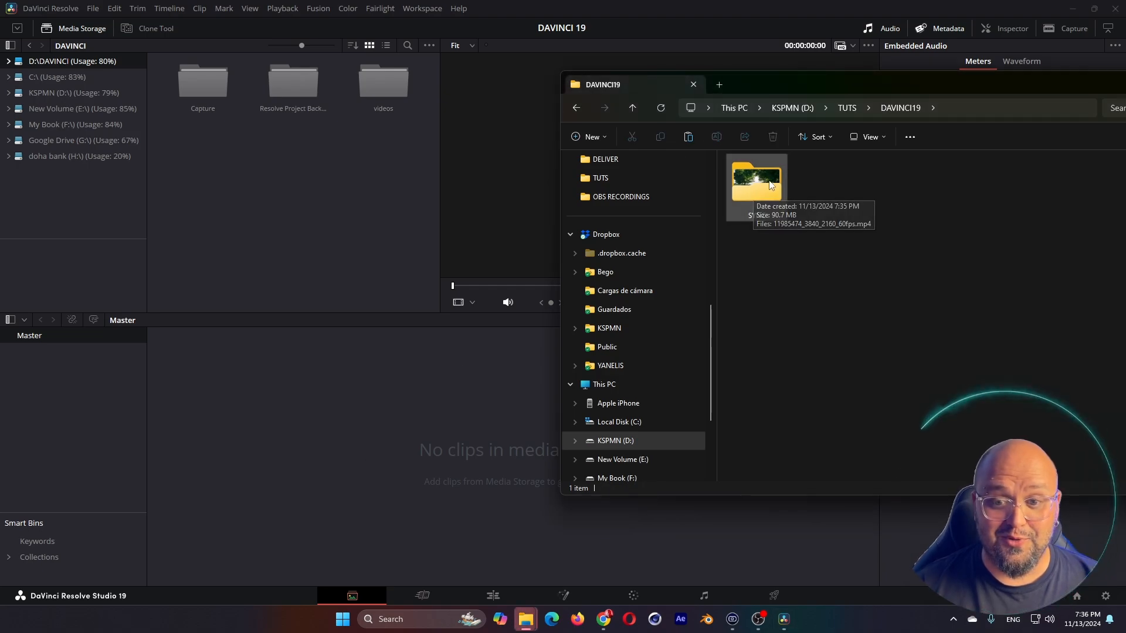
# Step: Check the contents of the SYNC folder and import the whole folder from DAVINCI19 as a bin under Master
pyautogui.doubleClick(769, 198)
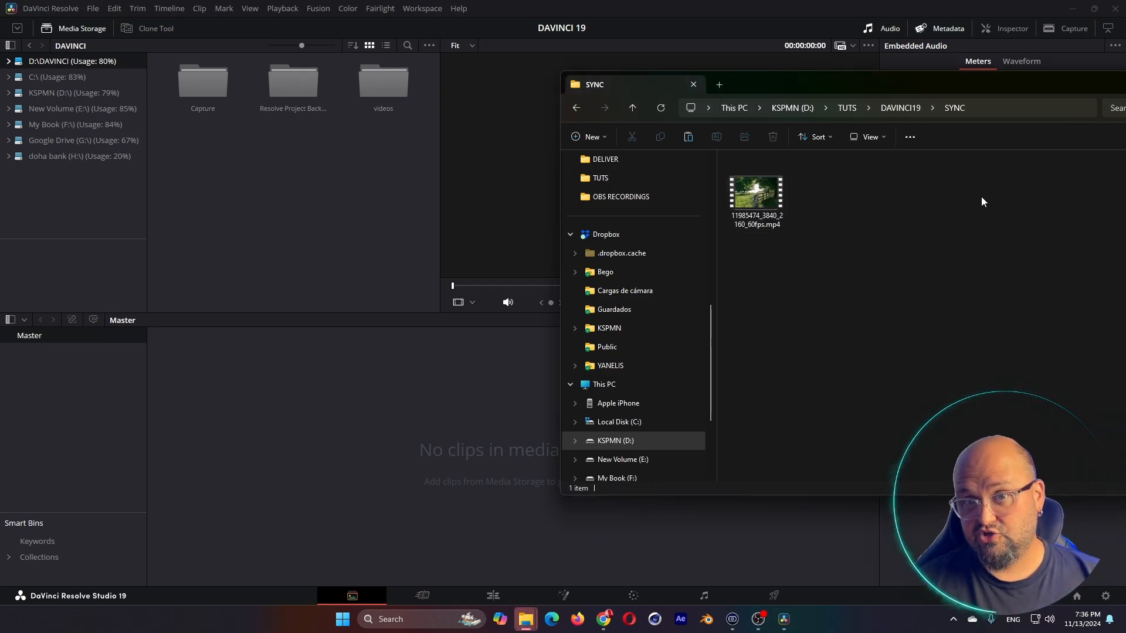
pyautogui.click(900, 107)
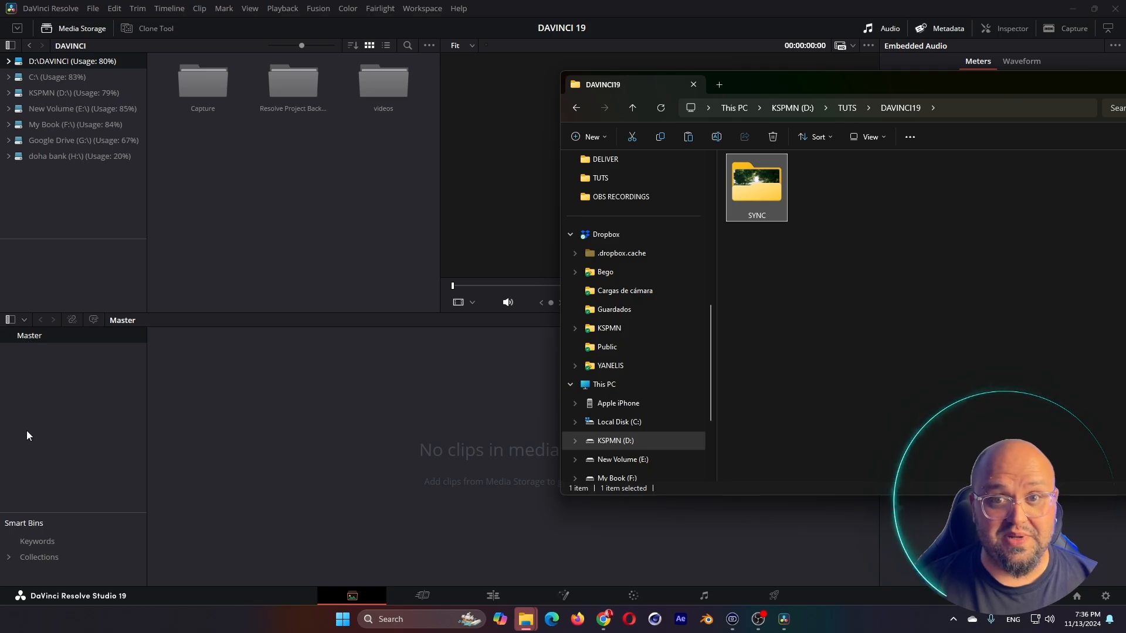
pyautogui.moveTo(763, 187); pyautogui.dragTo(38, 371)
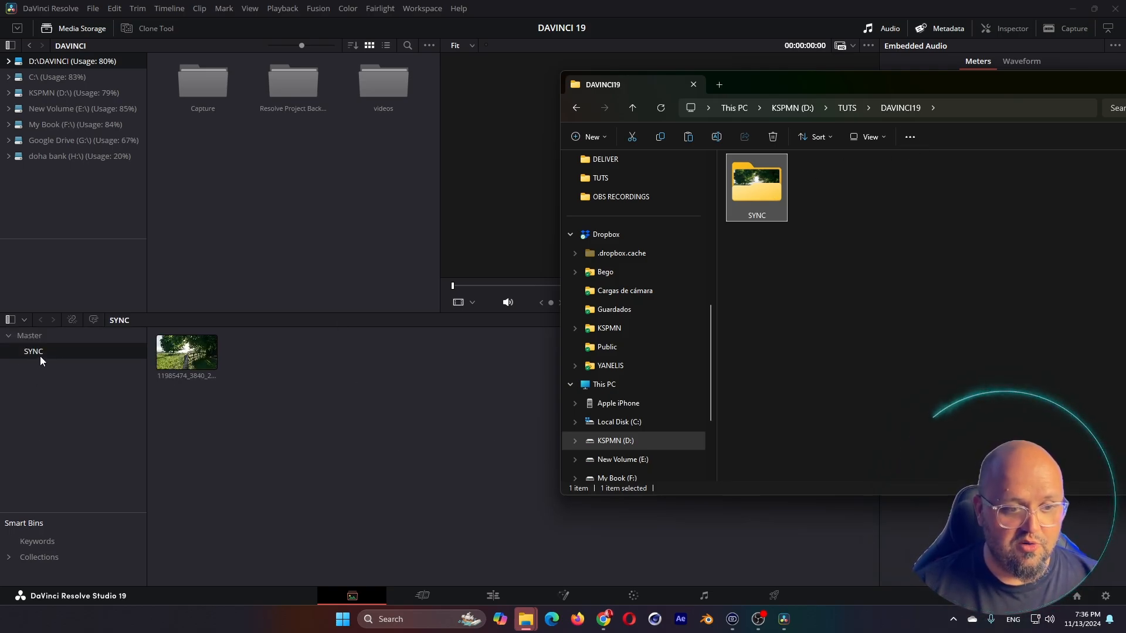
# Step: Turn on Automatically Resync Media Files for the SYNC bin
pyautogui.click(37, 357)
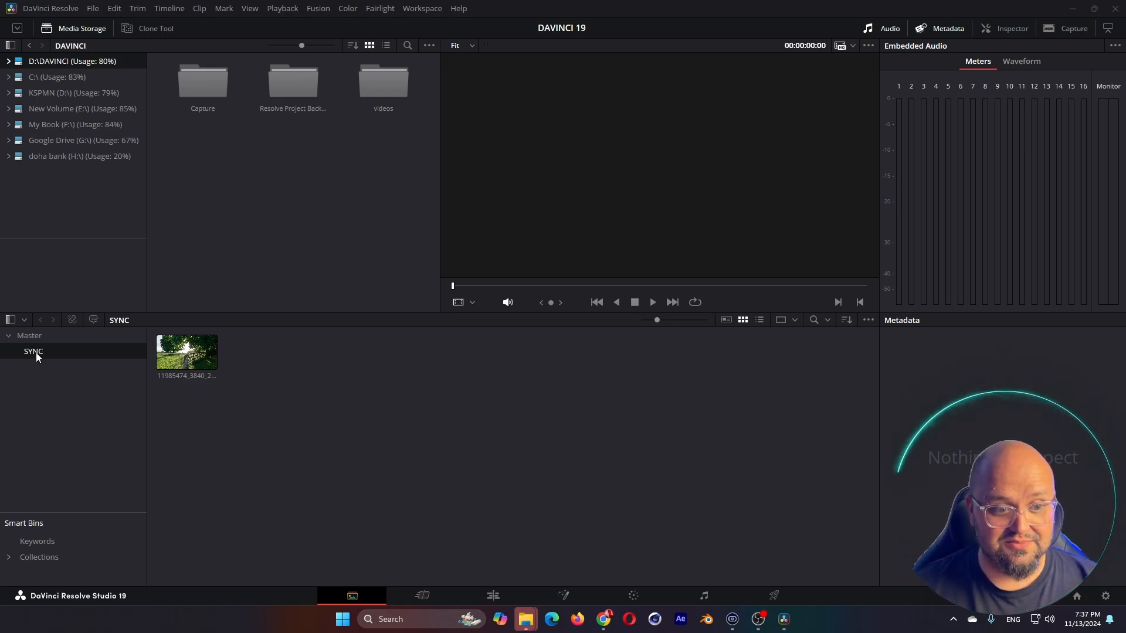
pyautogui.rightClick(37, 353)
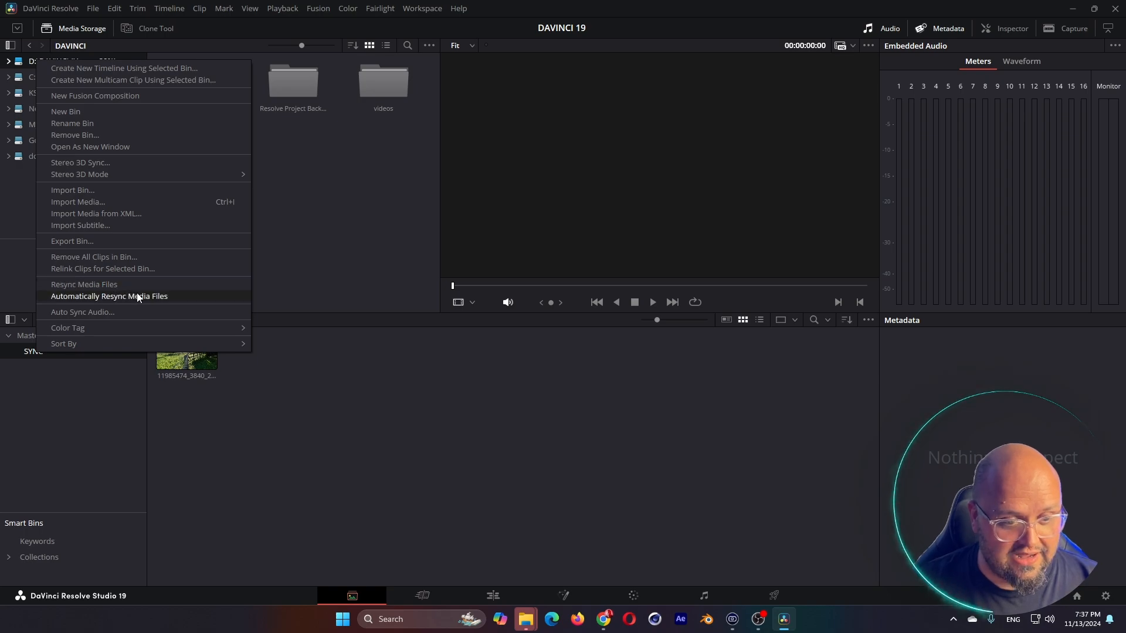
pyautogui.click(184, 296)
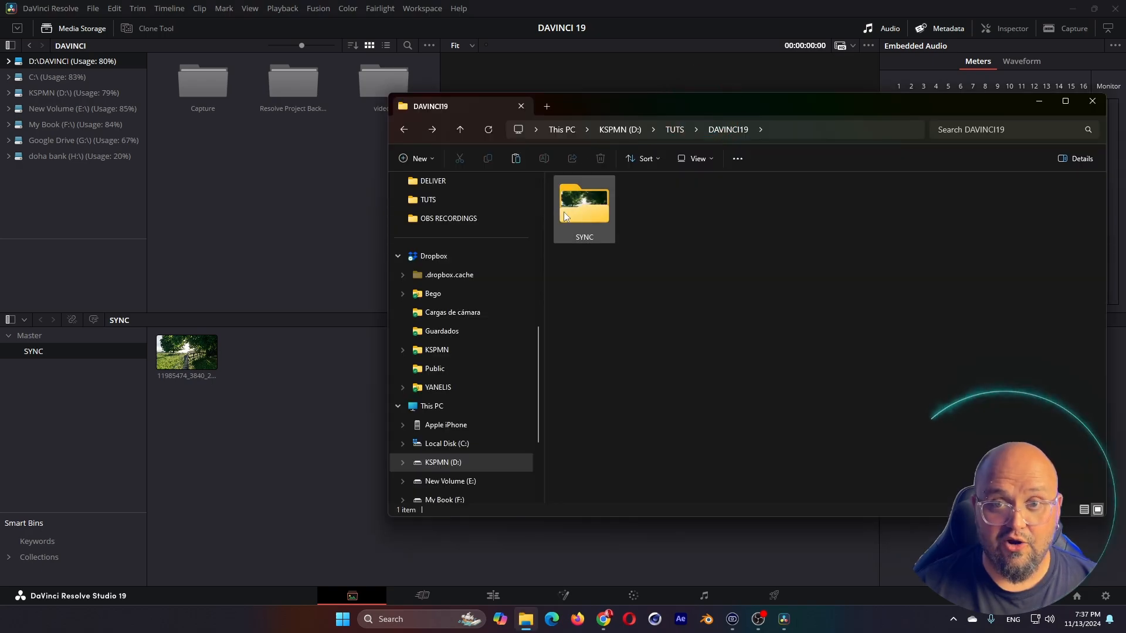
# Step: Paste the copied video and music files into the SYNC folder on disk, and move the folder window away from the media pool
pyautogui.doubleClick(586, 205)
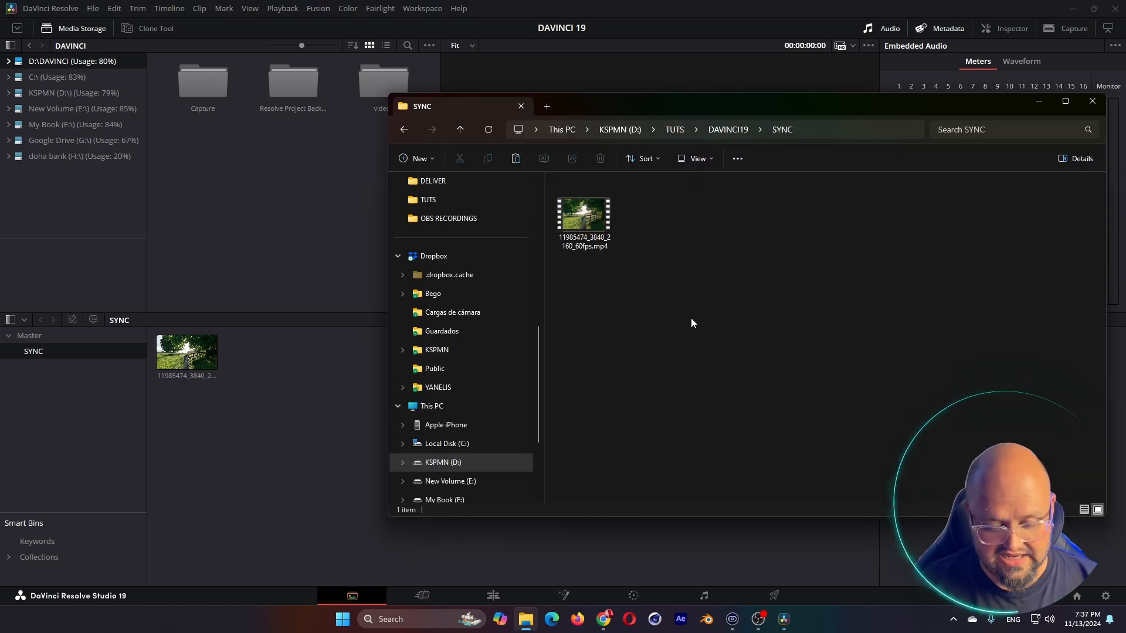
pyautogui.hotkey('ctrl', 'v')
pyautogui.click(740, 428)
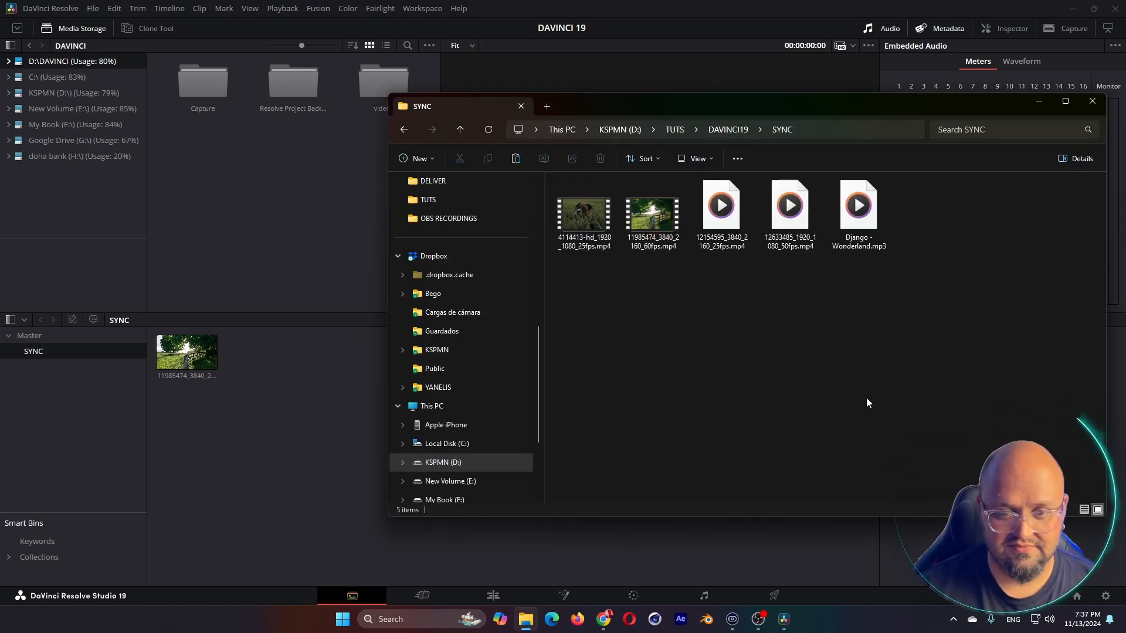
pyautogui.moveTo(585, 112); pyautogui.dragTo(778, 178)
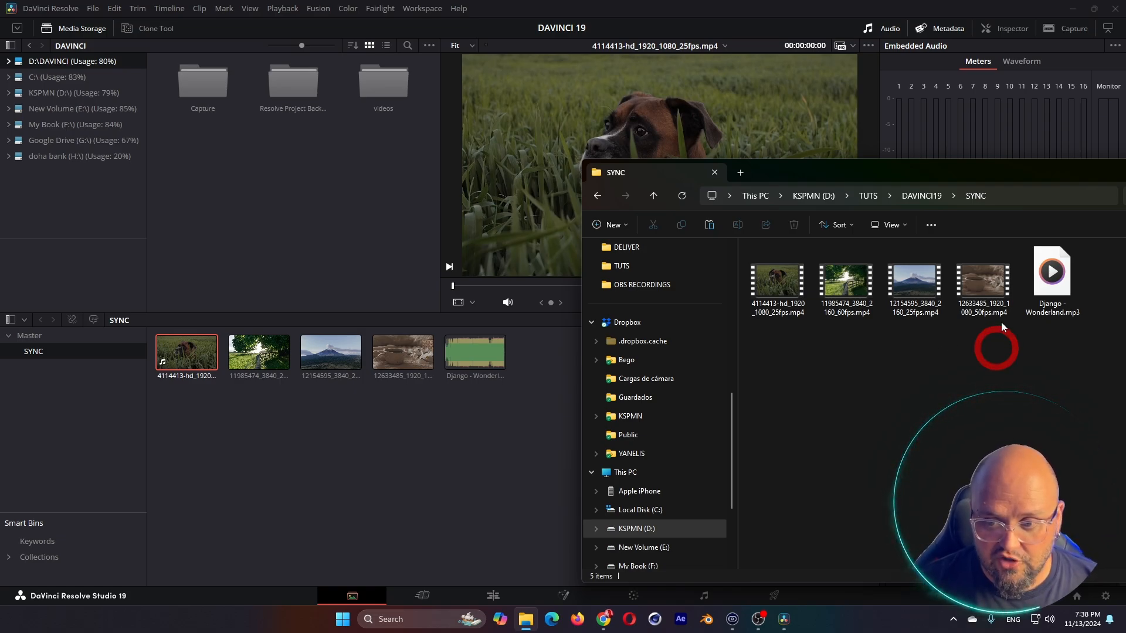
# Step: Delete 12633485_1920_1080_50fps.mp4 from the SYNC folder on disk and check its clip in the SYNC bin
pyautogui.click(998, 302)
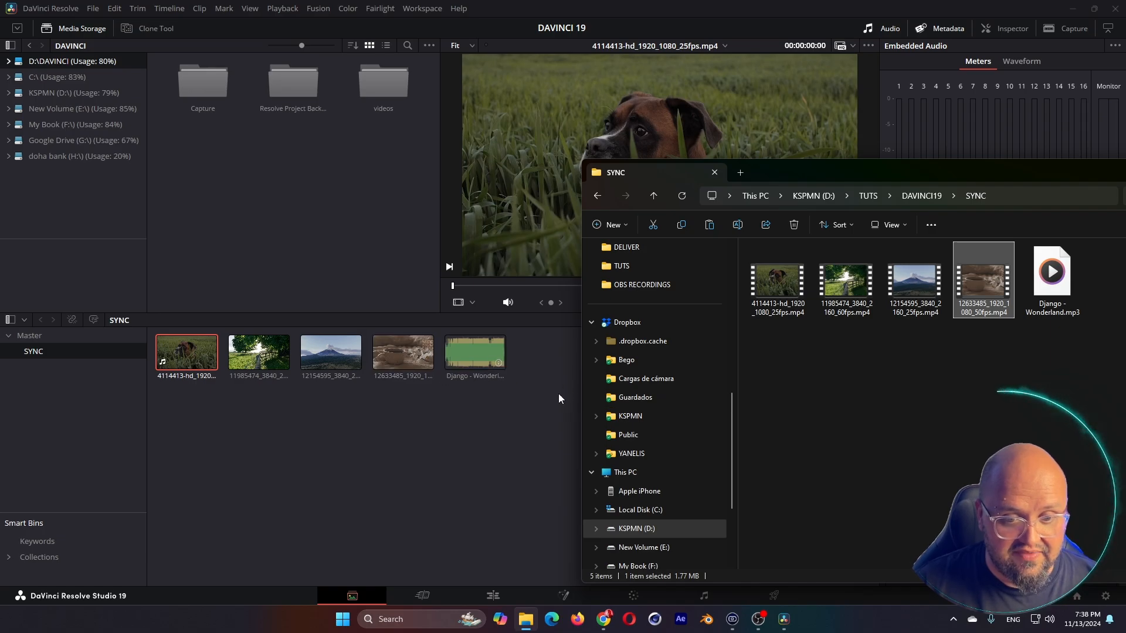
pyautogui.press('Delete')
pyautogui.click(404, 359)
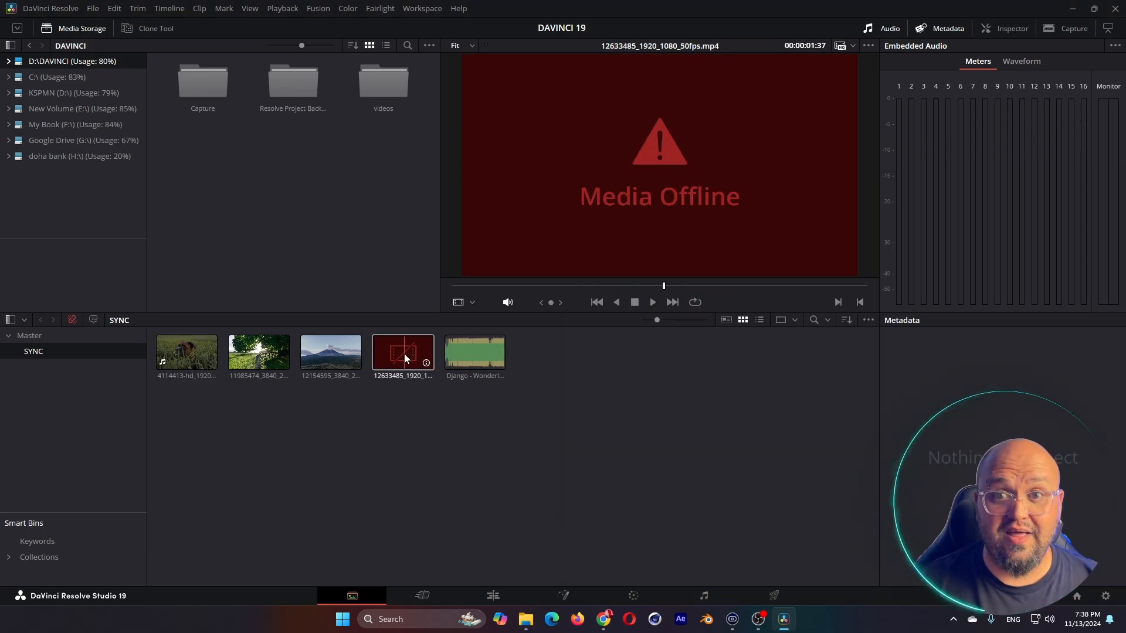
pyautogui.click(407, 387)
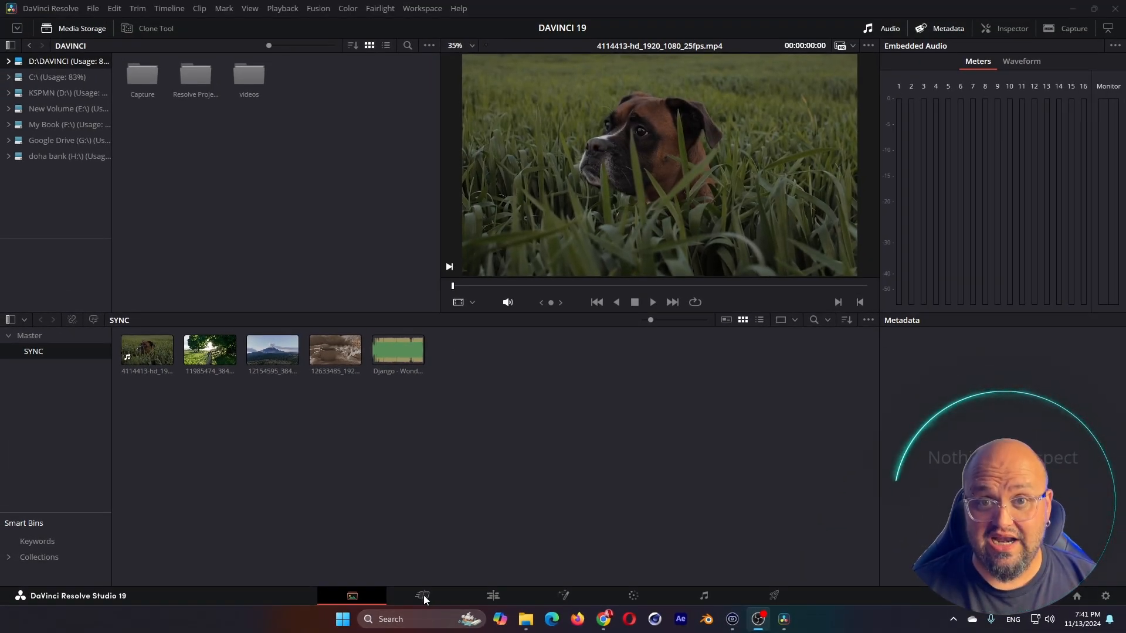
pyautogui.click(424, 596)
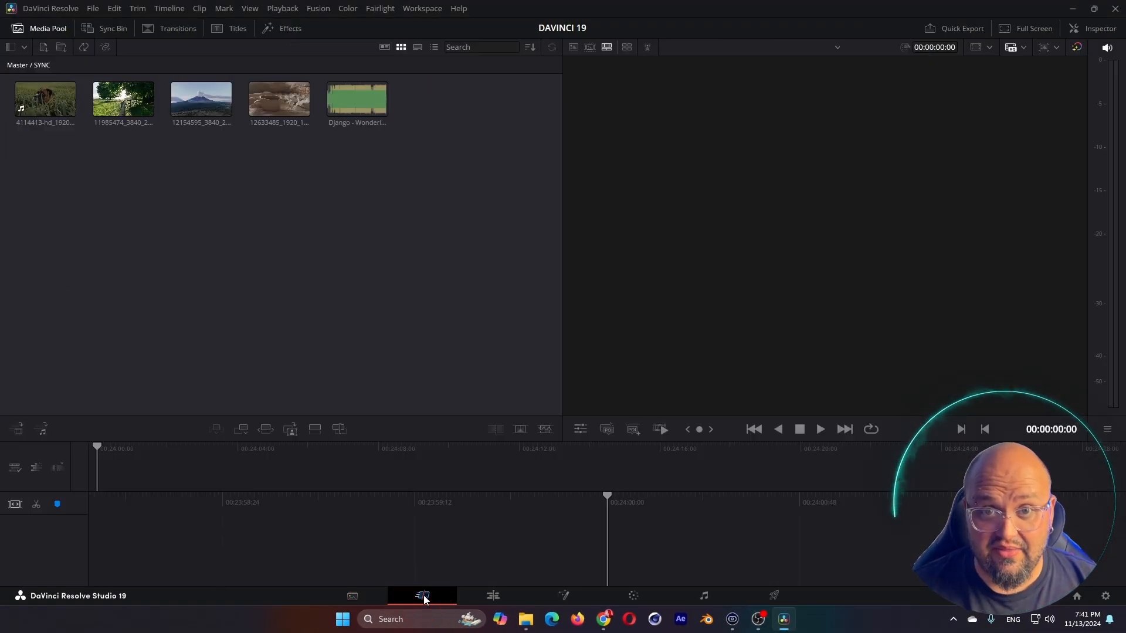
pyautogui.click(496, 598)
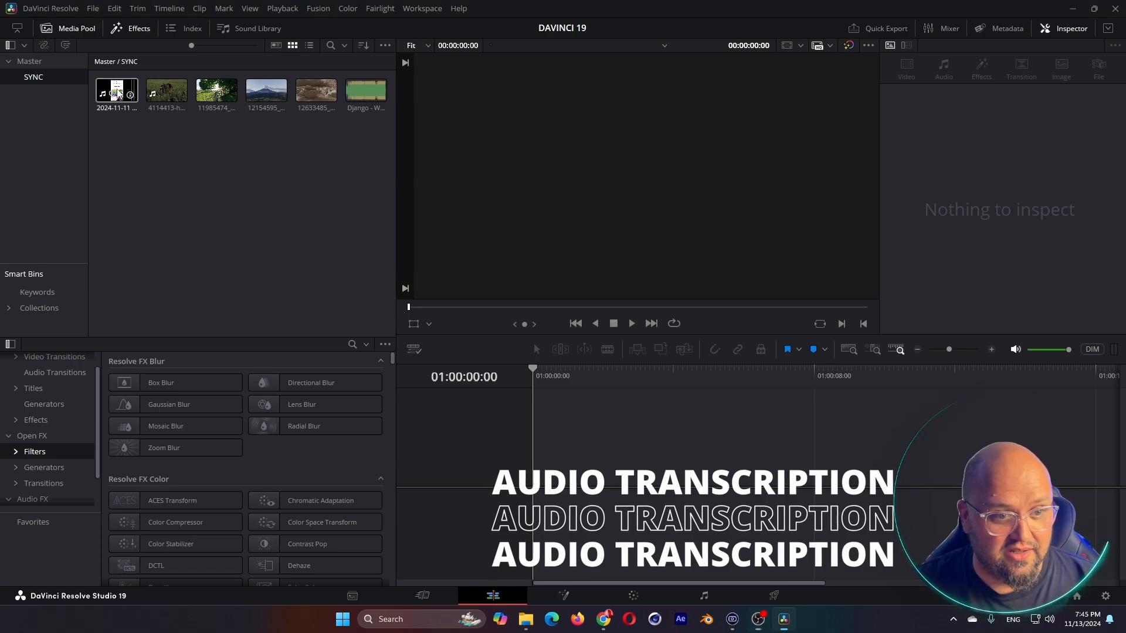
pyautogui.rightClick(139, 73)
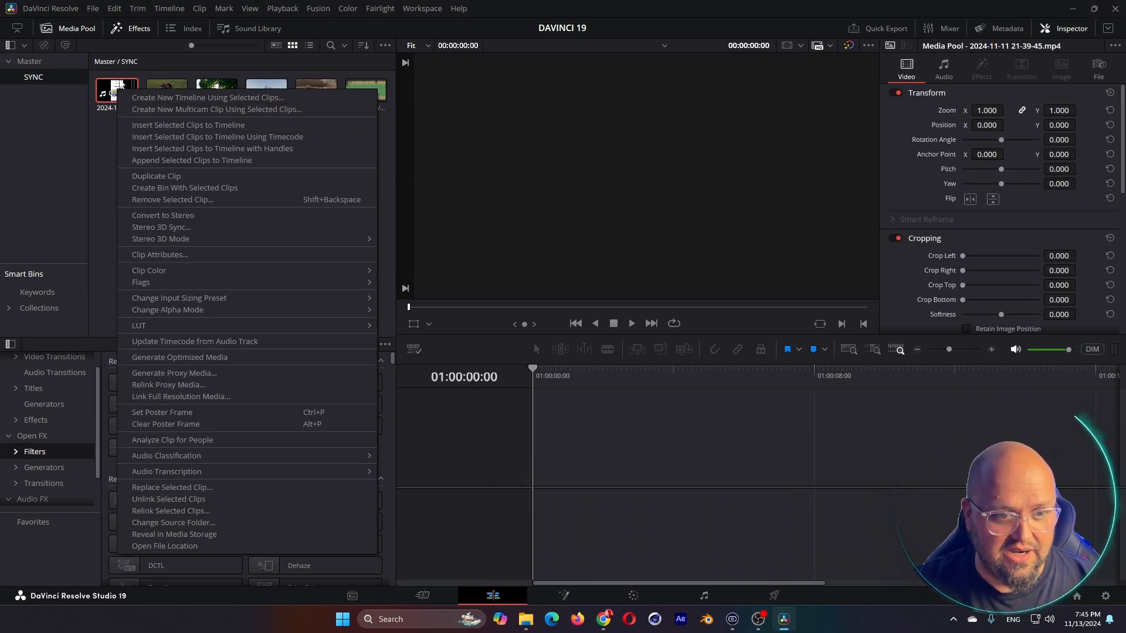
pyautogui.doubleClick(113, 83)
pyautogui.moveTo(453, 310)
pyautogui.mouseDown()
pyautogui.moveTo(592, 310)
pyautogui.moveTo(451, 309)
pyautogui.mouseUp()
pyautogui.rightClick(113, 90)
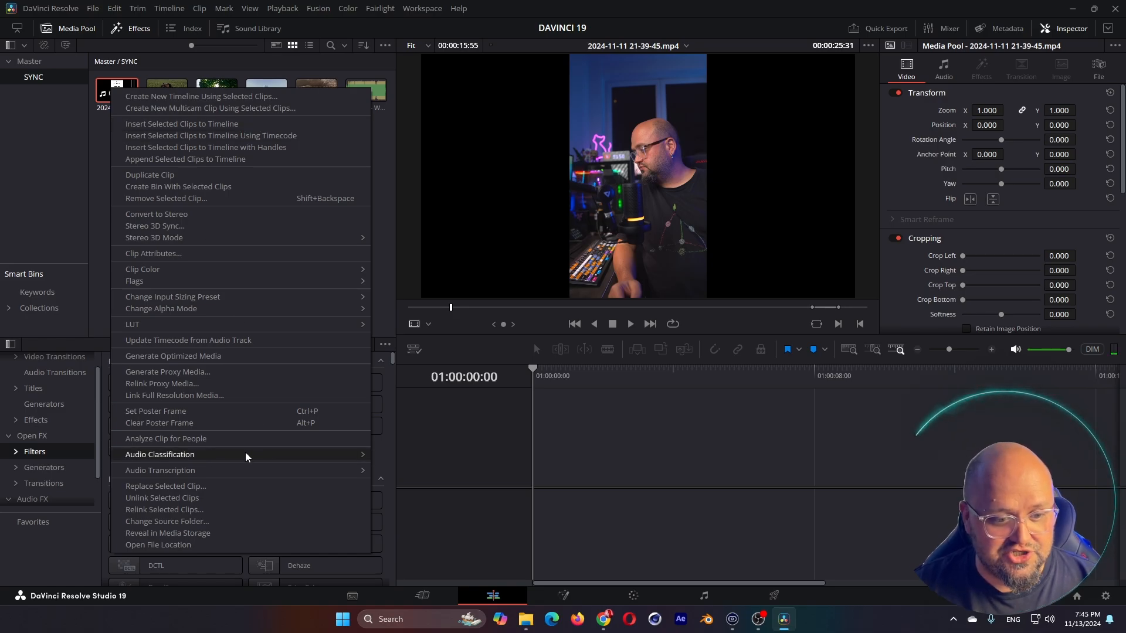
pyautogui.moveTo(216, 470)
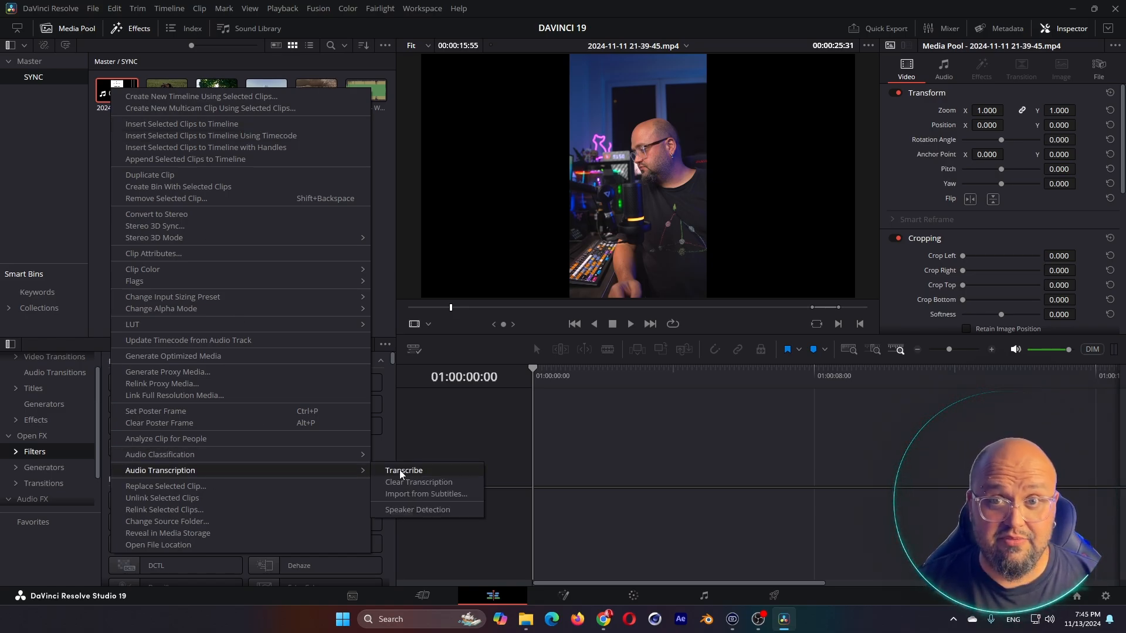
pyautogui.click(31, 145)
pyautogui.moveTo(116, 95); pyautogui.dragTo(532, 508)
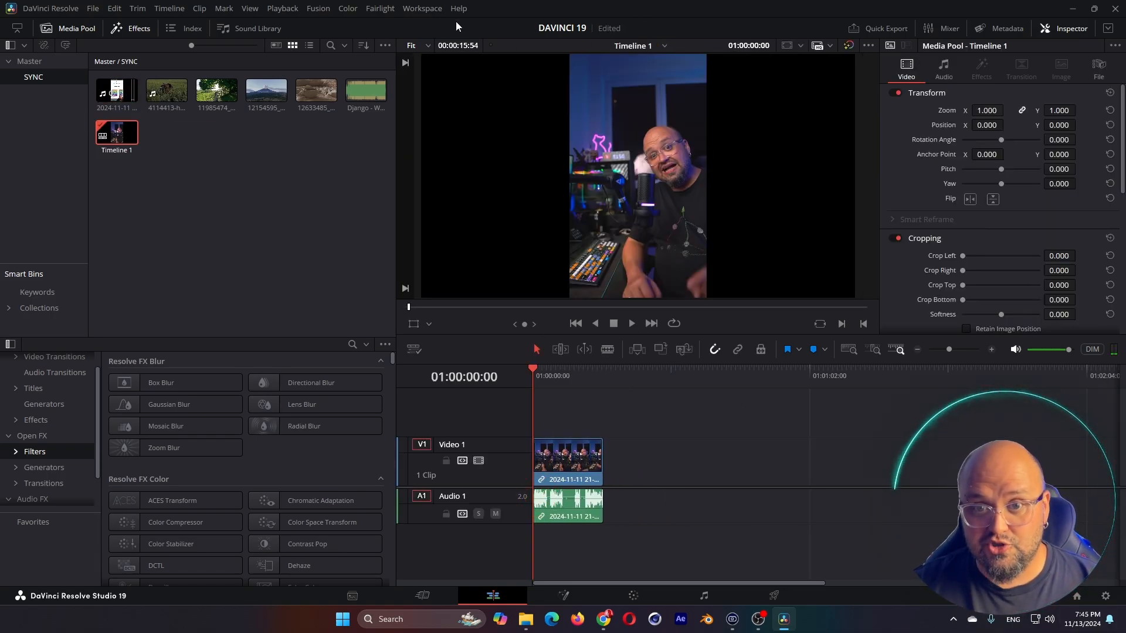
pyautogui.rightClick(111, 132)
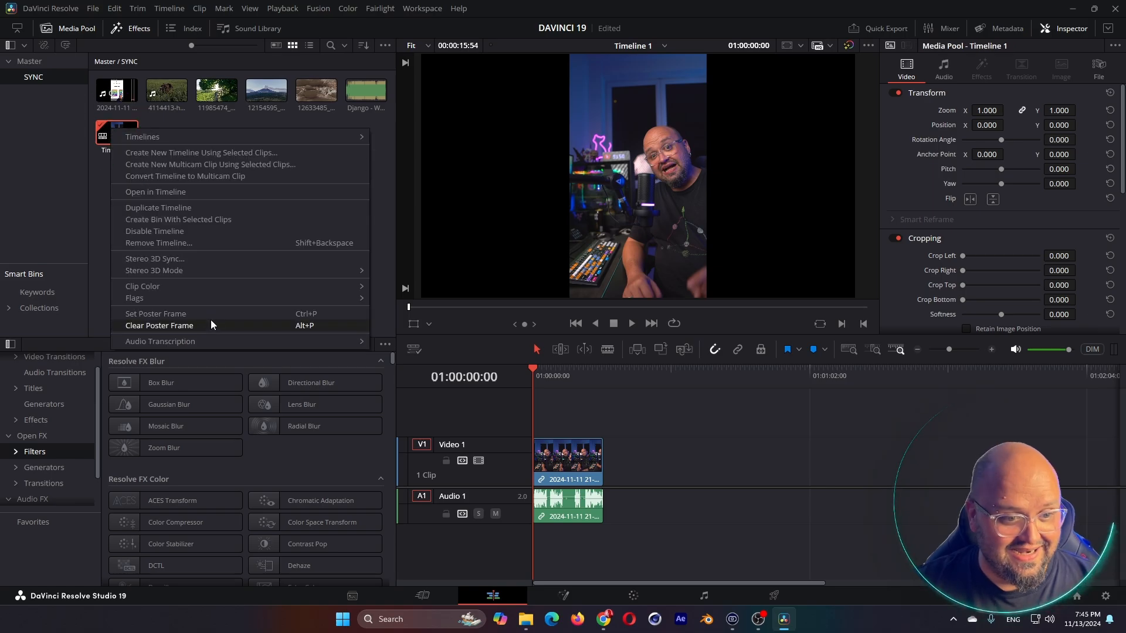
pyautogui.moveTo(213, 342)
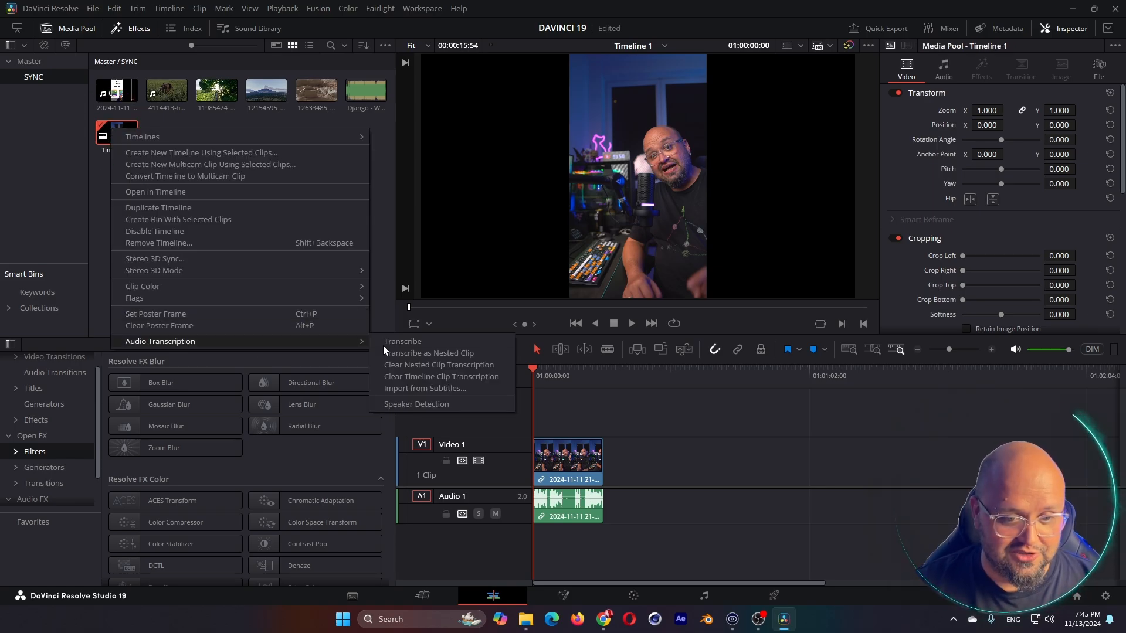
pyautogui.click(435, 345)
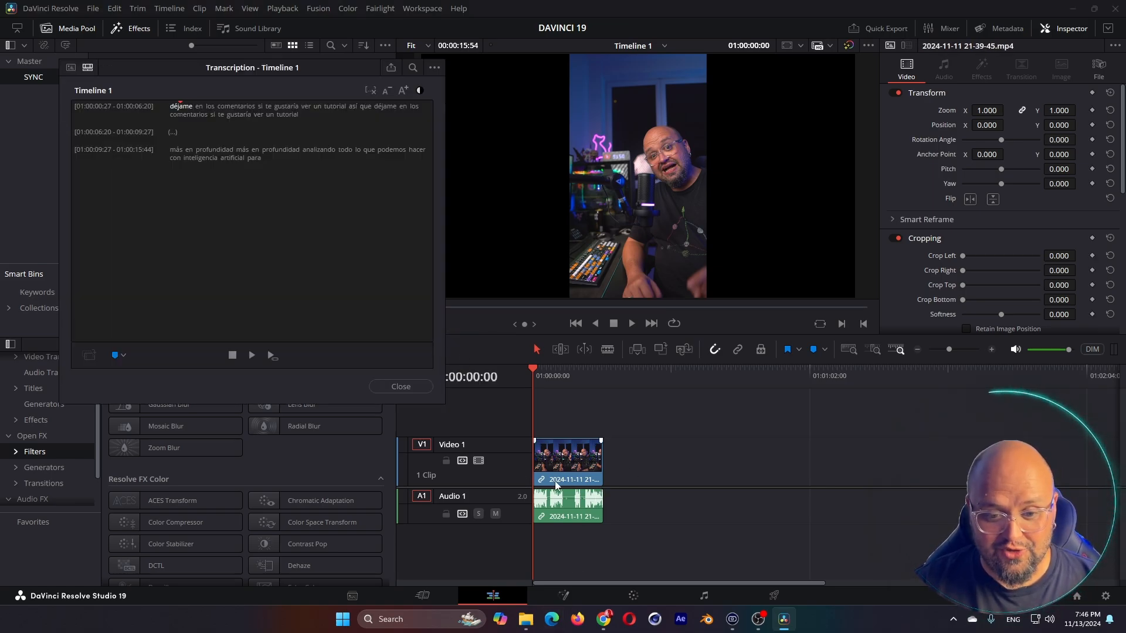
# Step: Try deleting the silent (...) segment from the timeline through the transcription, and undo the deletion
pyautogui.click(178, 134)
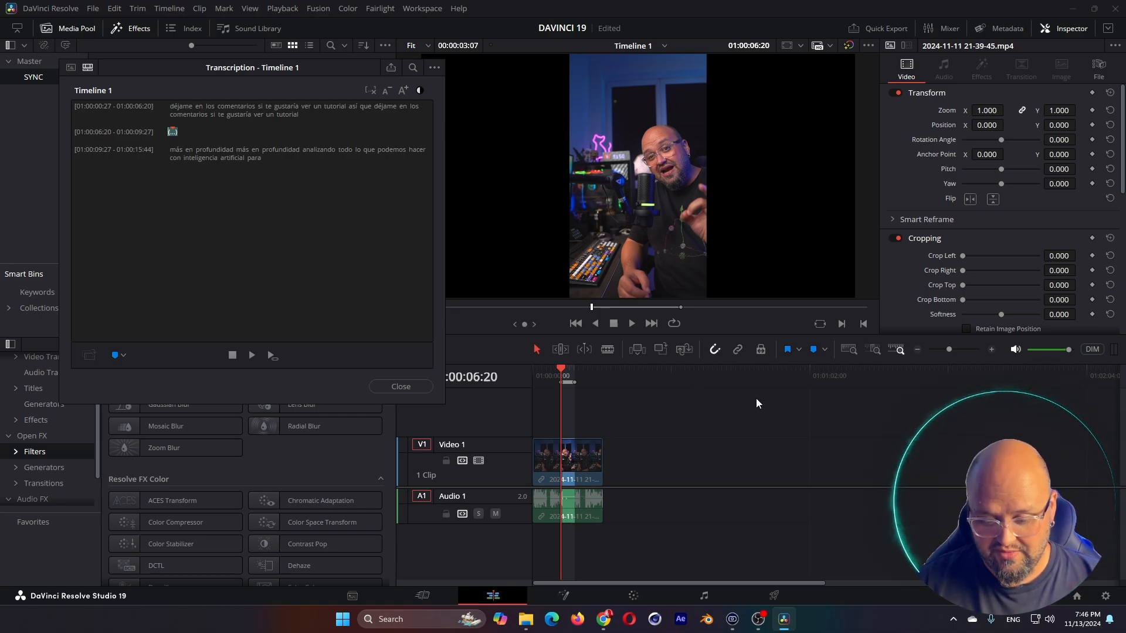
pyautogui.press('BackSpace')
pyautogui.hotkey('ctrl', 'z')
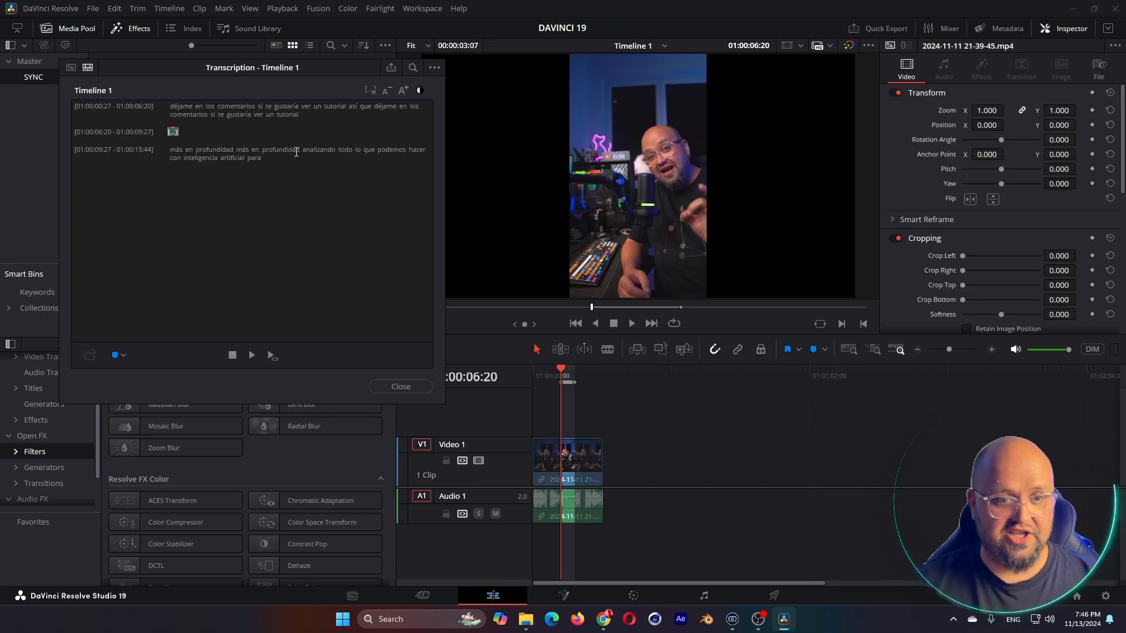
# Step: Select the word "tutorial" and other words in the transcription to find their positions in the video
pyautogui.click(286, 113)
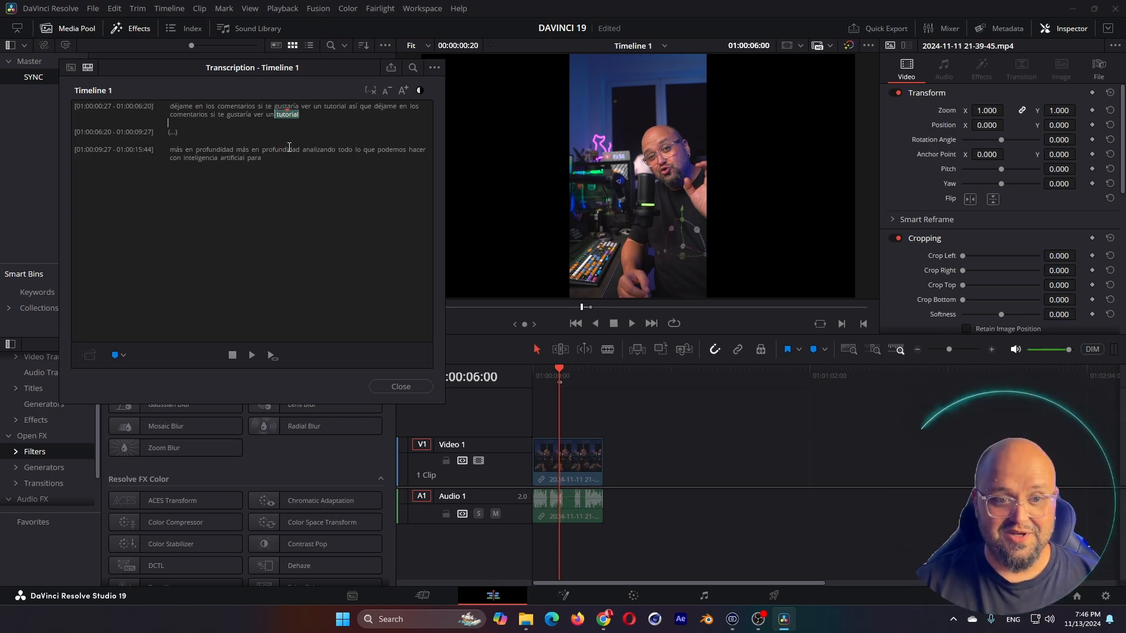
pyautogui.click(280, 149)
pyautogui.click(199, 158)
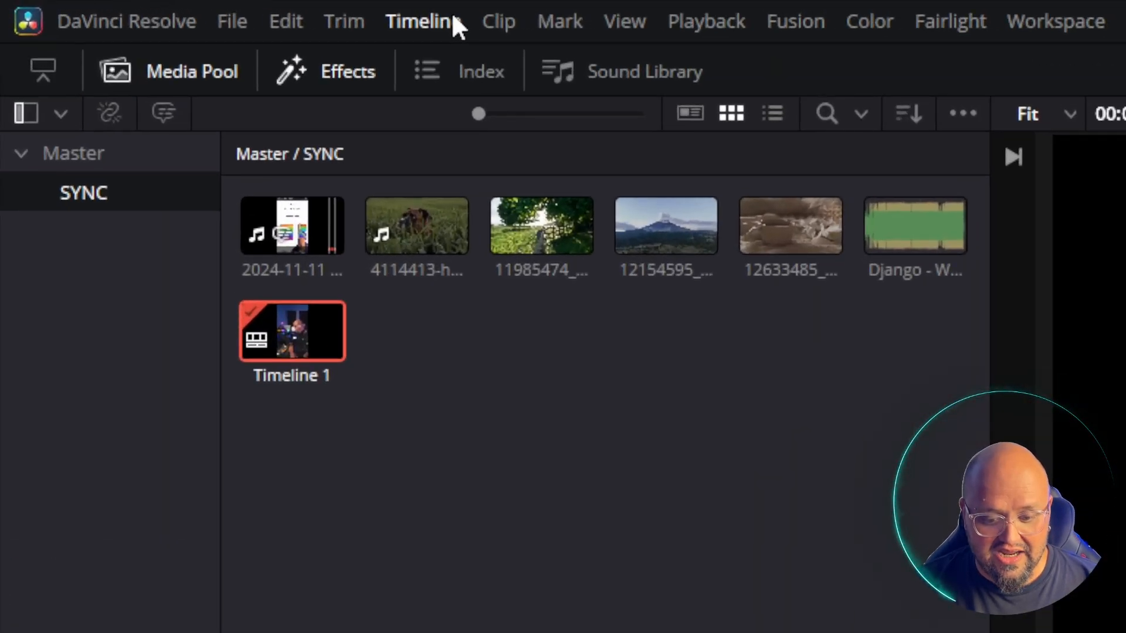
# Step: Start creating subtitles from the timeline's audio and set the subtitle language to Spanish
pyautogui.click(452, 19)
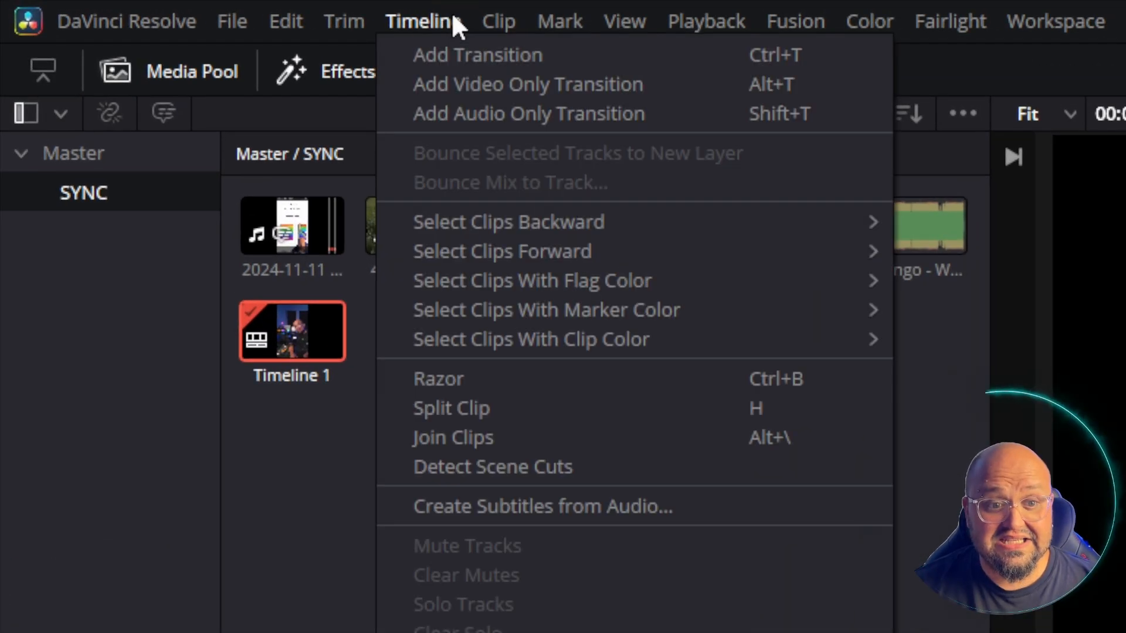
pyautogui.click(544, 507)
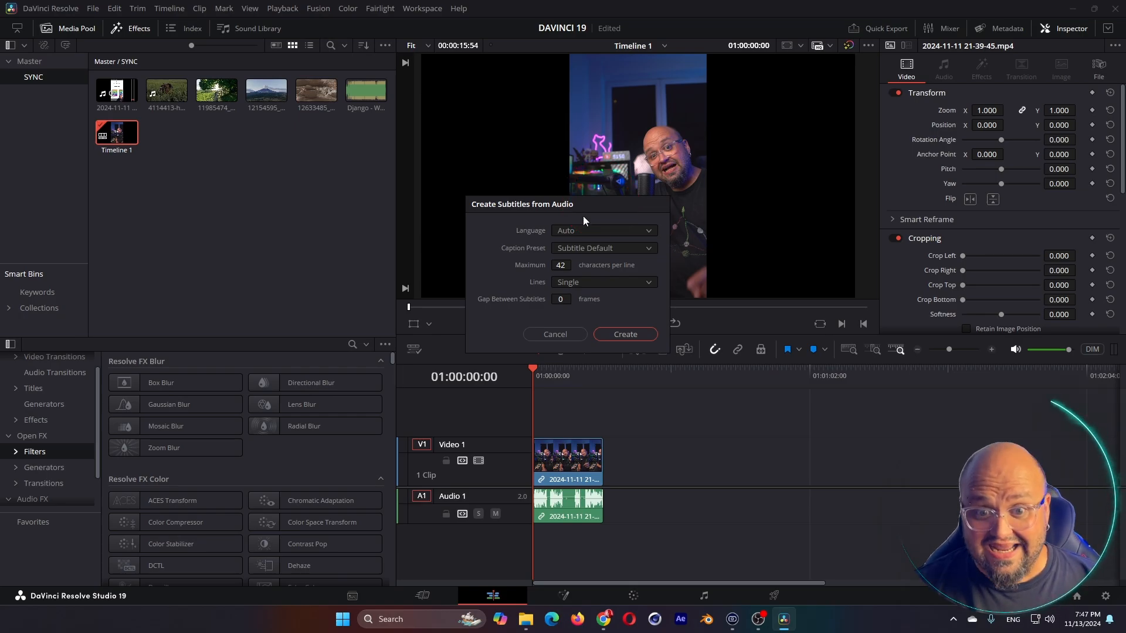
pyautogui.click(581, 234)
pyautogui.scroll(-3, 596, 313)
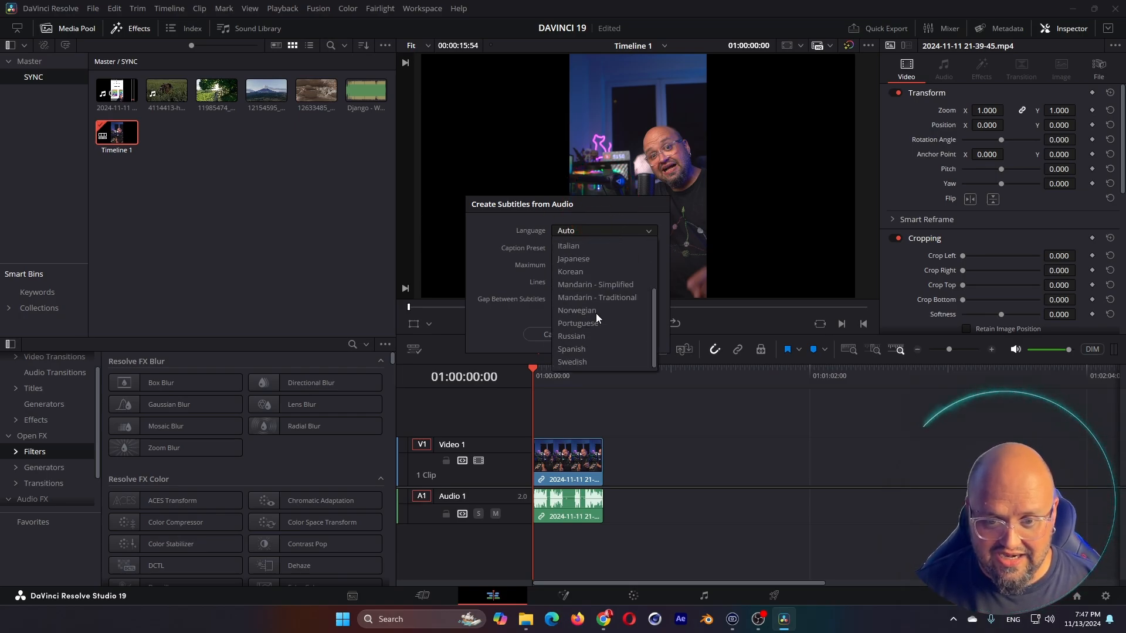
pyautogui.click(588, 348)
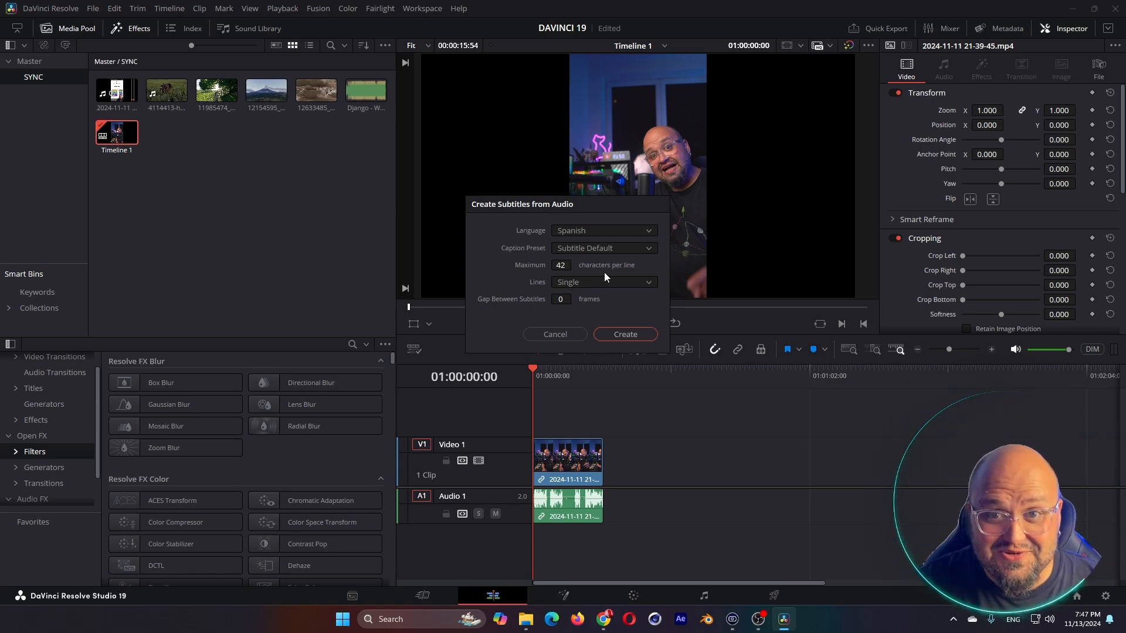
# Step: Limit the subtitles to 26 characters per line, keep Lines at Single, and create the subtitle track
pyautogui.click(561, 265)
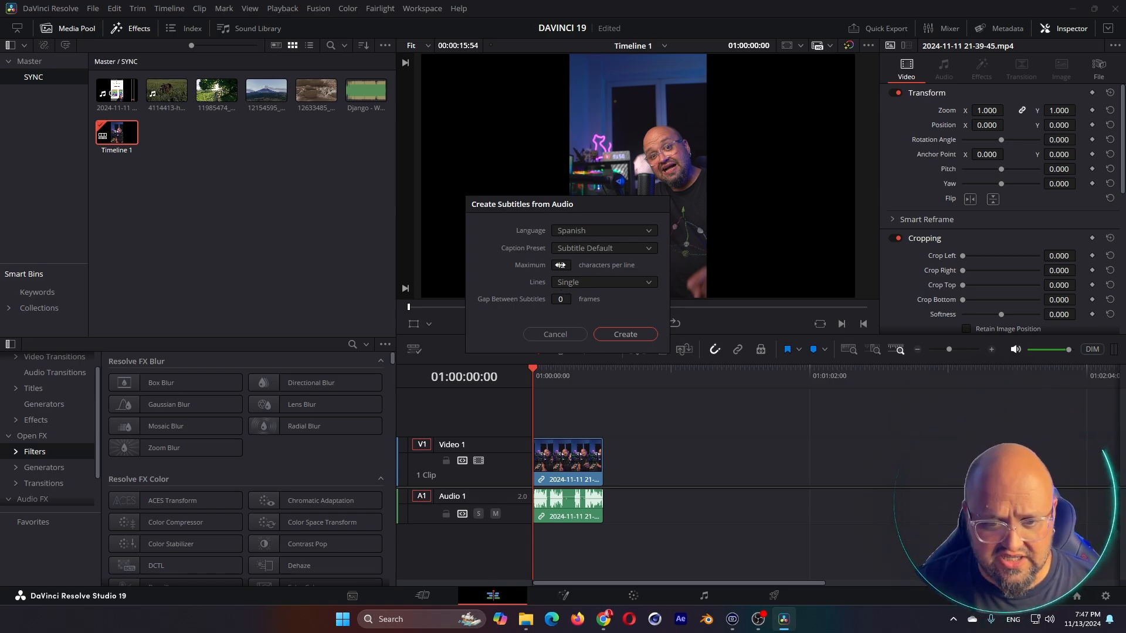
pyautogui.write('26')
pyautogui.click(583, 282)
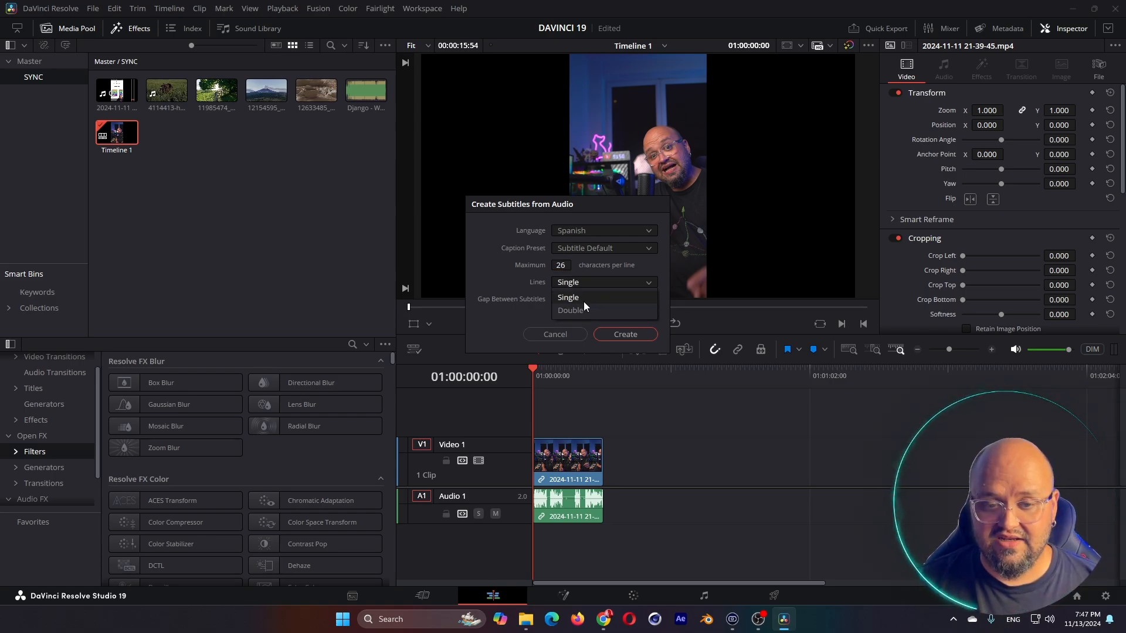
pyautogui.click(588, 297)
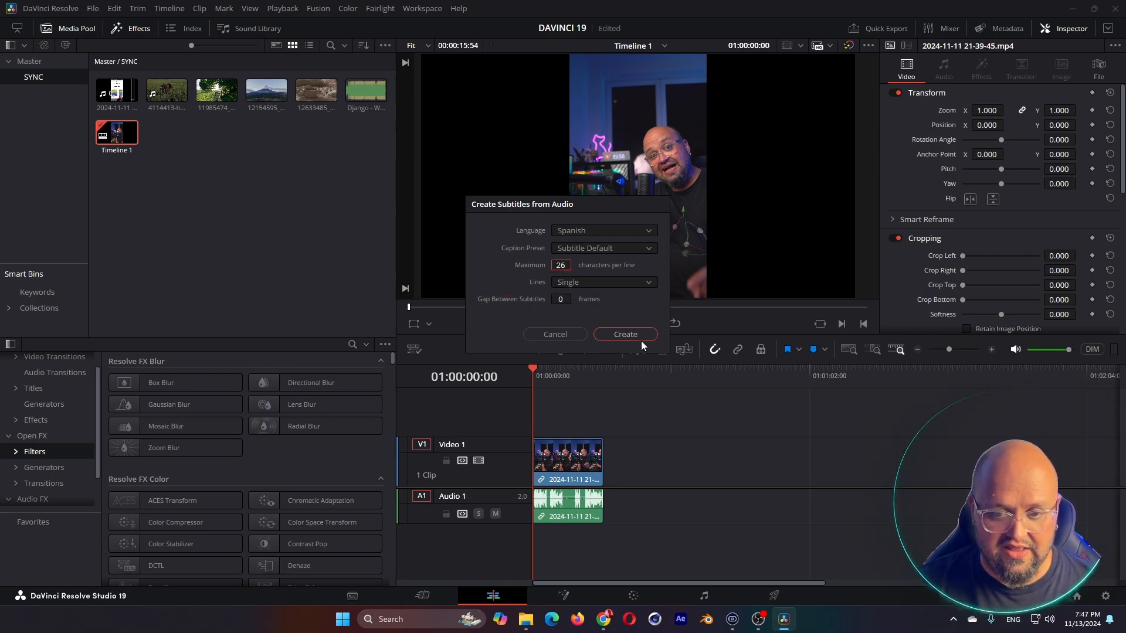
pyautogui.click(625, 335)
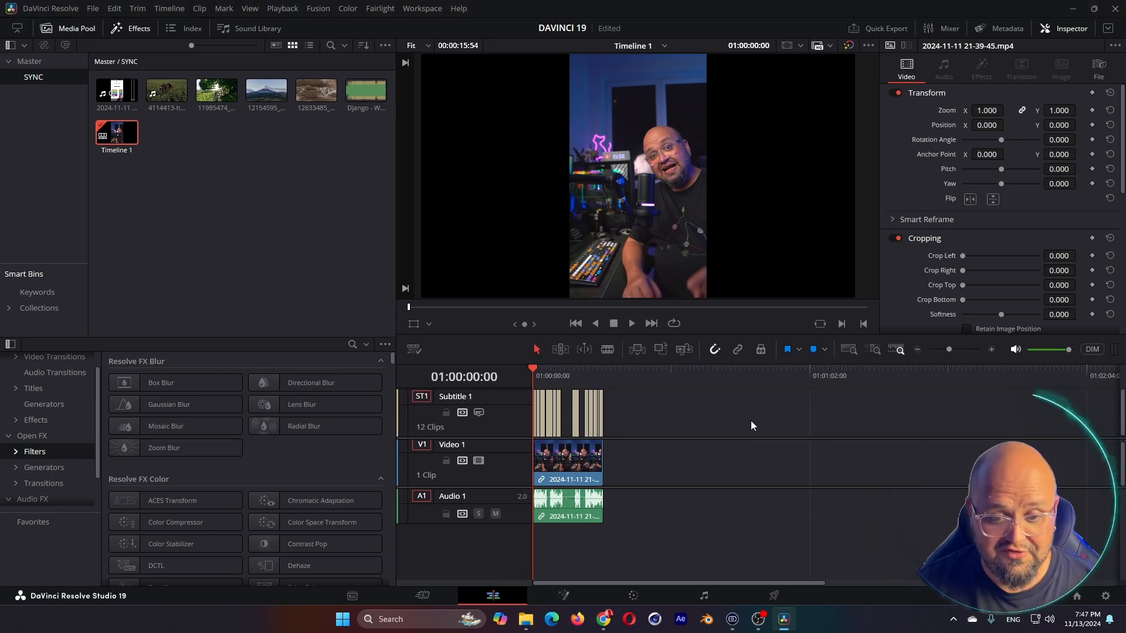
# Step: Play and scrub through the timeline to check the Spanish subtitles over the video
pyautogui.click(552, 375)
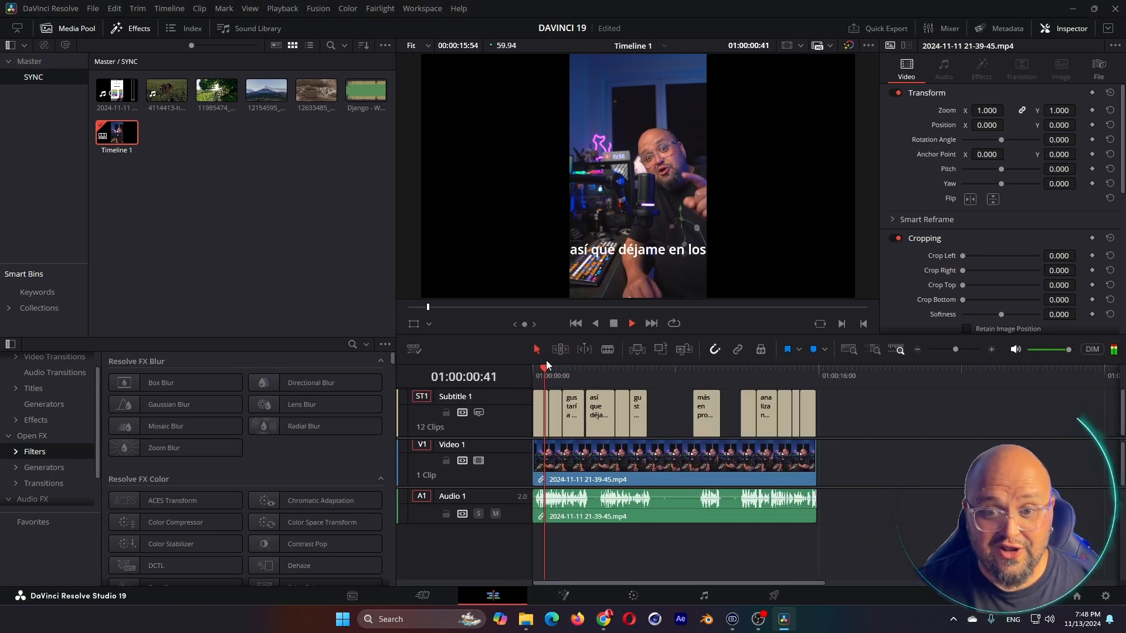
pyautogui.press('space')
pyautogui.moveTo(549, 369); pyautogui.dragTo(822, 455)
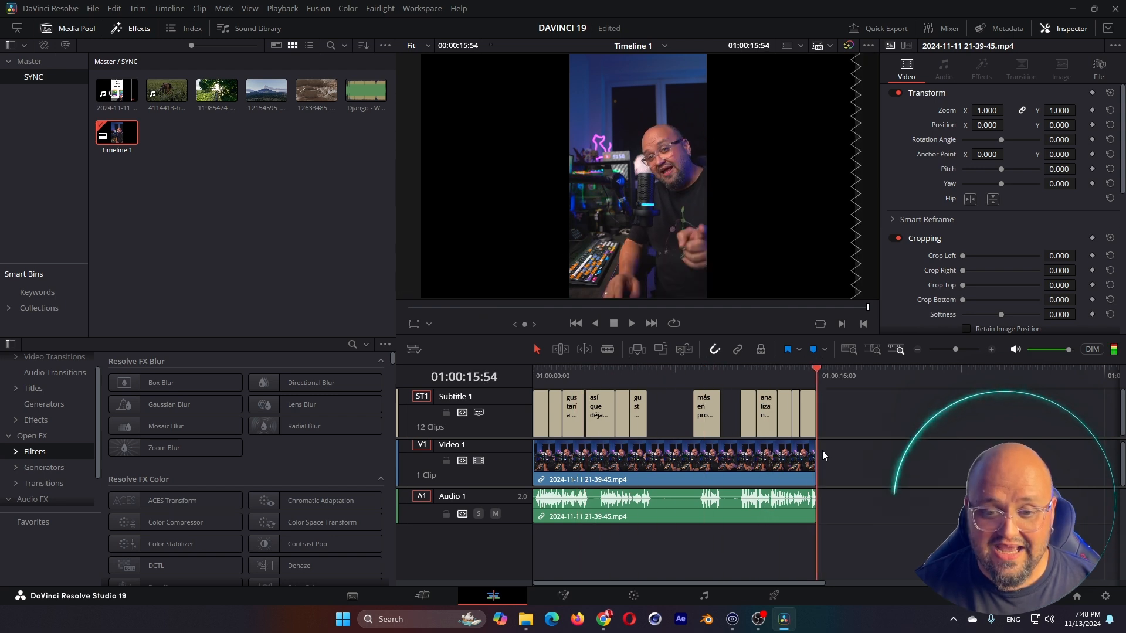
pyautogui.click(822, 456)
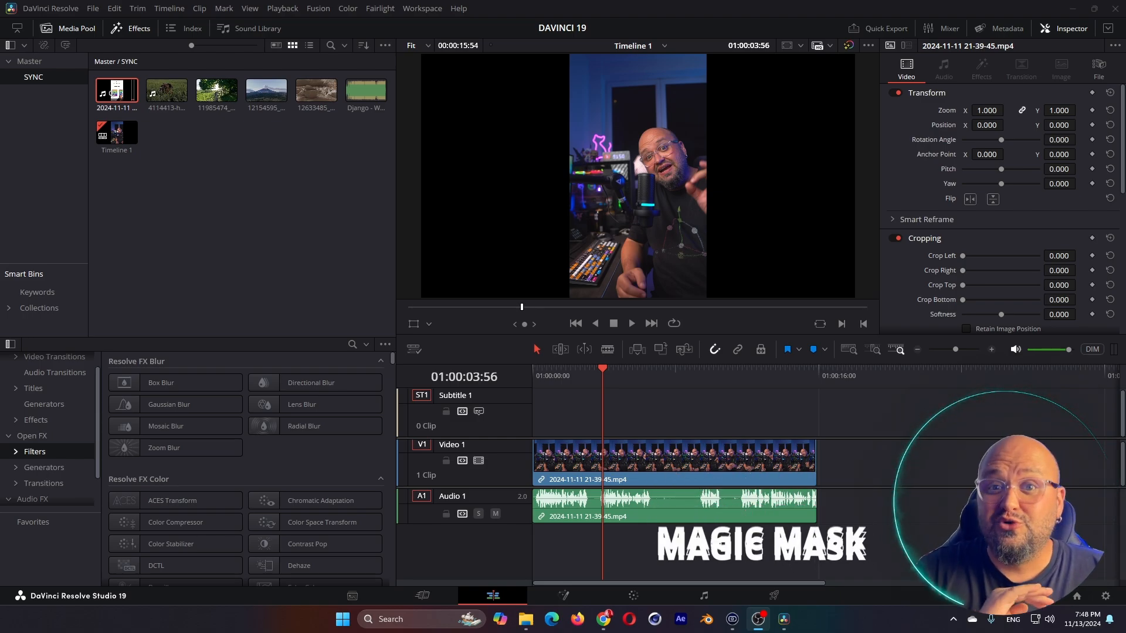
# Step: Open the timeline's video clip in Fusion and add a Magic Mask node between MediaIn1 and MediaOut1
pyautogui.click(593, 379)
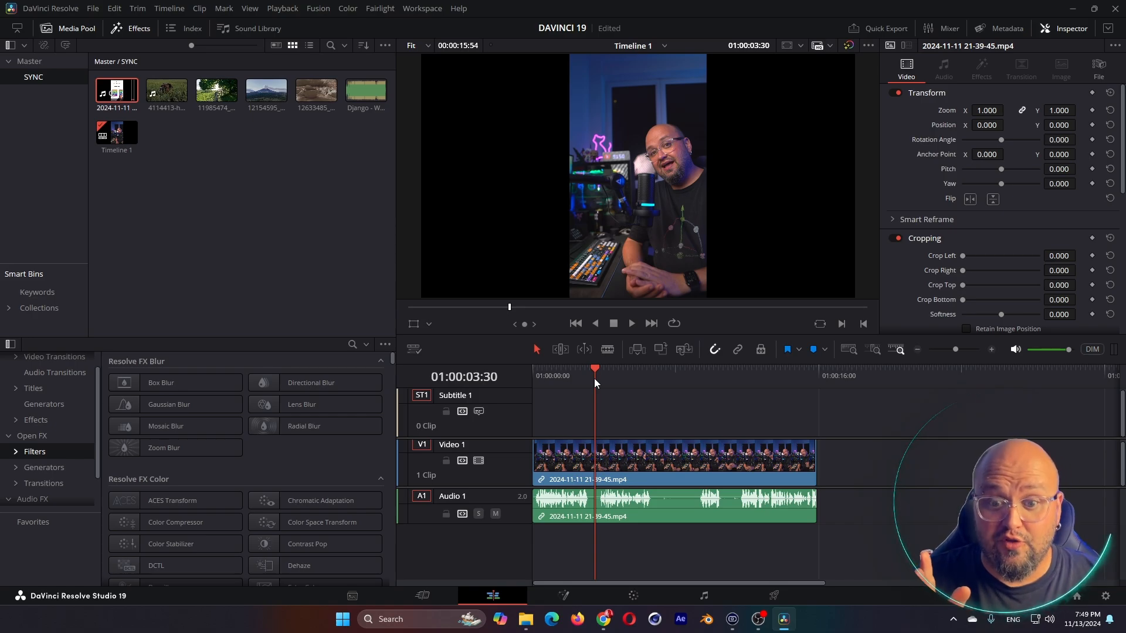
pyautogui.click(667, 477)
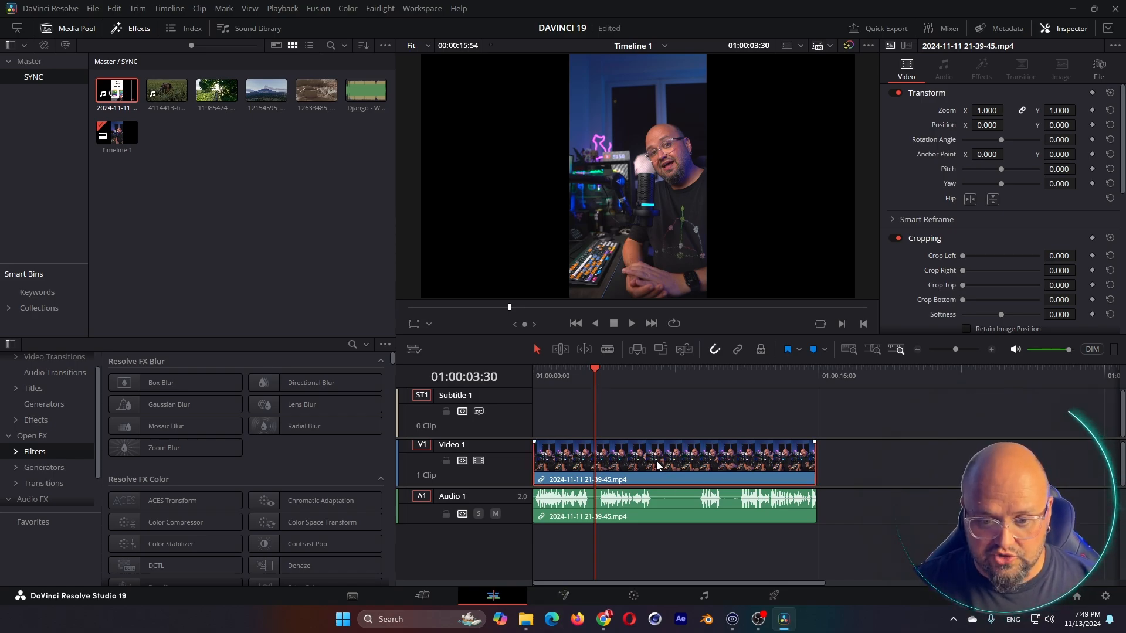
pyautogui.click(570, 598)
pyautogui.hotkey('shift', 'space')
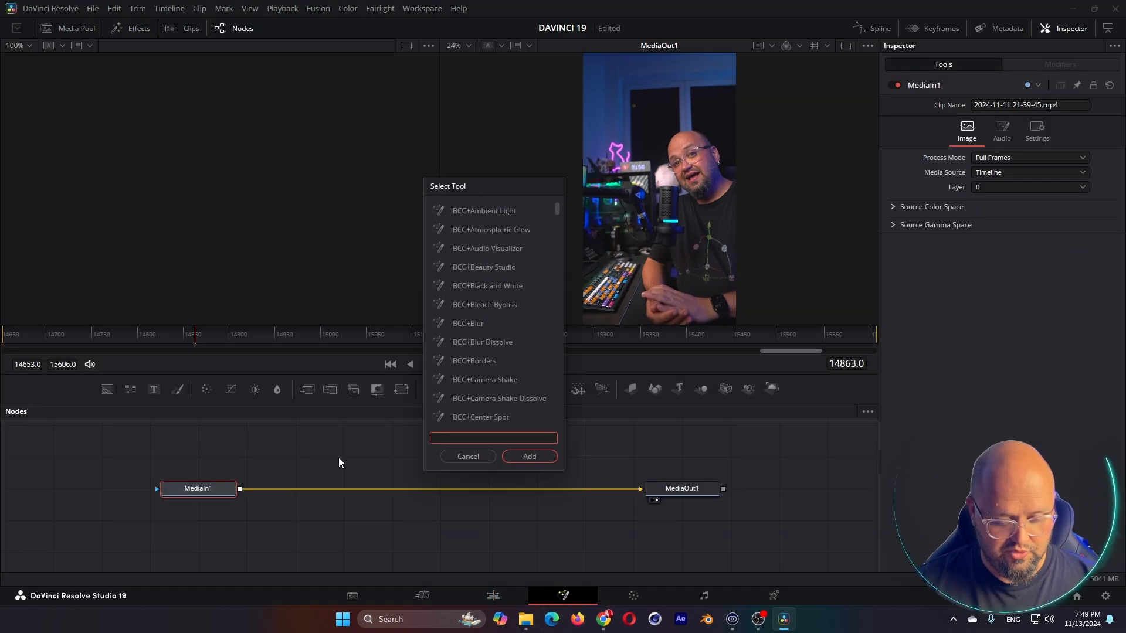
pyautogui.write('magi')
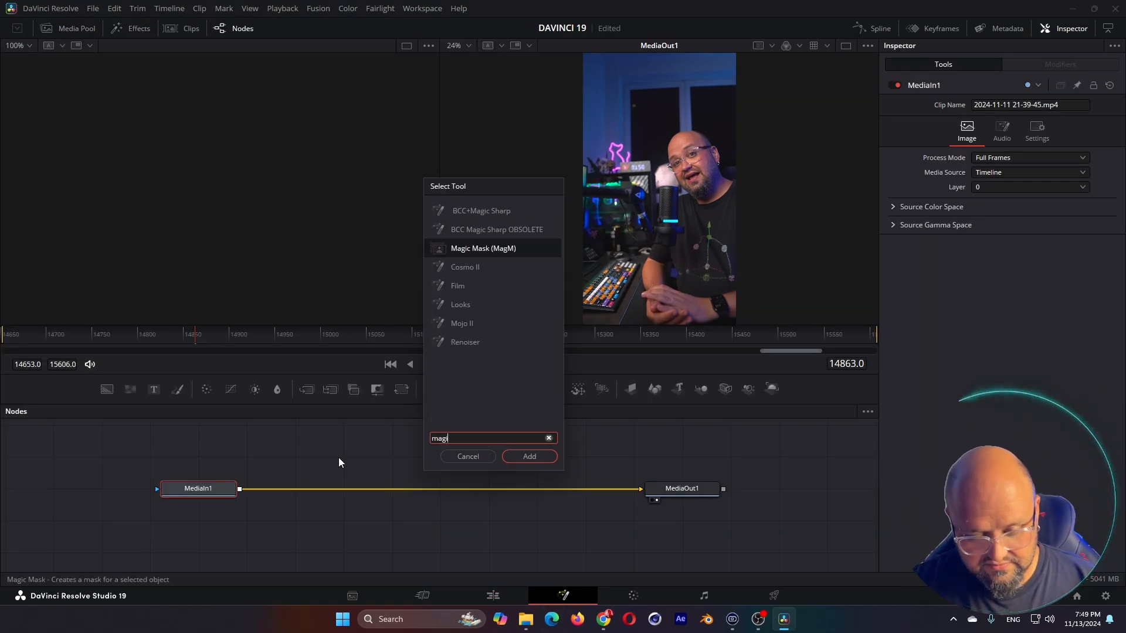
pyautogui.press('Return')
# Step: Draw Magic Mask strokes over the man, add exclusion strokes on the background, and track the mask forward and backward
pyautogui.moveTo(701, 188)
pyautogui.mouseDown()
pyautogui.moveTo(697, 153)
pyautogui.moveTo(732, 223)
pyautogui.moveTo(701, 287)
pyautogui.moveTo(658, 290)
pyautogui.moveTo(706, 315)
pyautogui.mouseUp()
pyautogui.moveTo(685, 258); pyautogui.dragTo(686, 216)
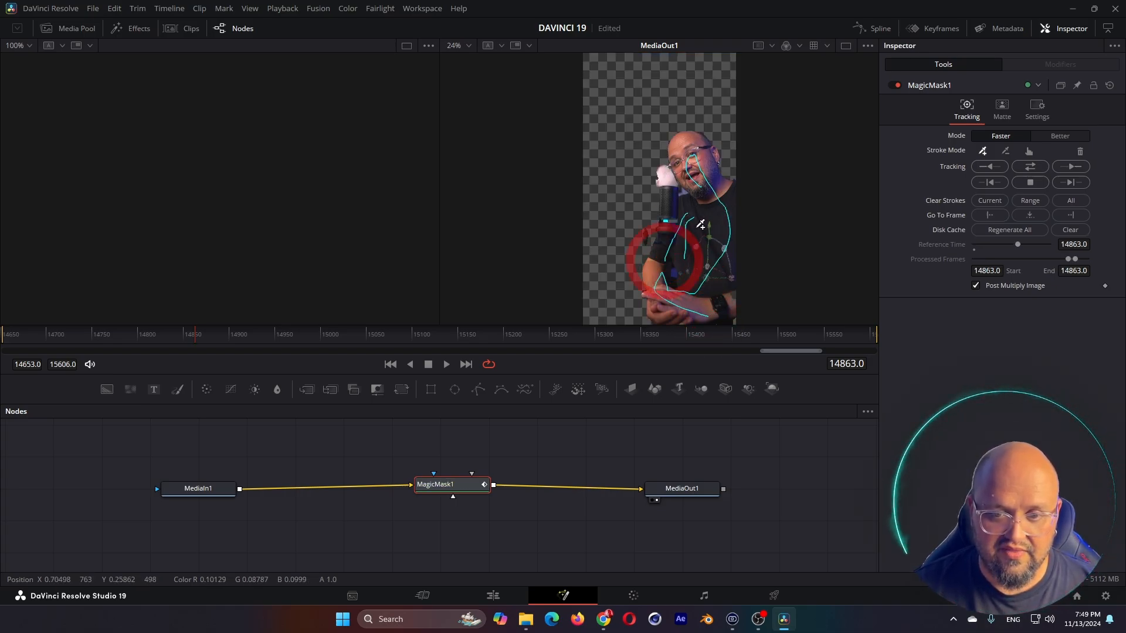
pyautogui.moveTo(678, 221)
pyautogui.mouseDown()
pyautogui.moveTo(667, 258)
pyautogui.moveTo(586, 215)
pyautogui.mouseUp()
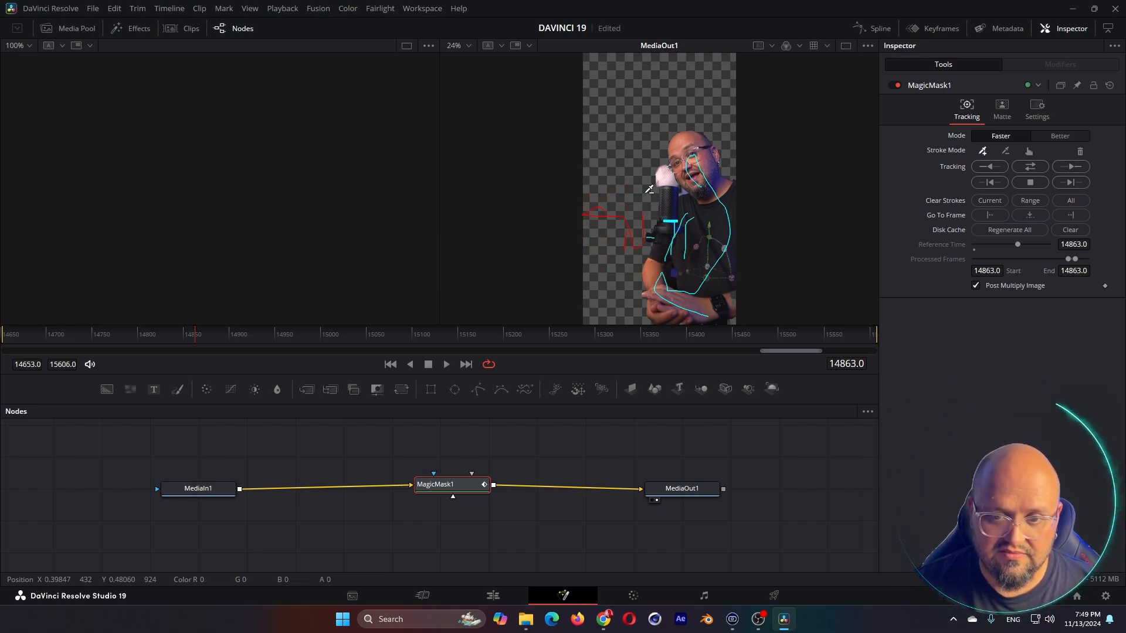
pyautogui.click(1035, 167)
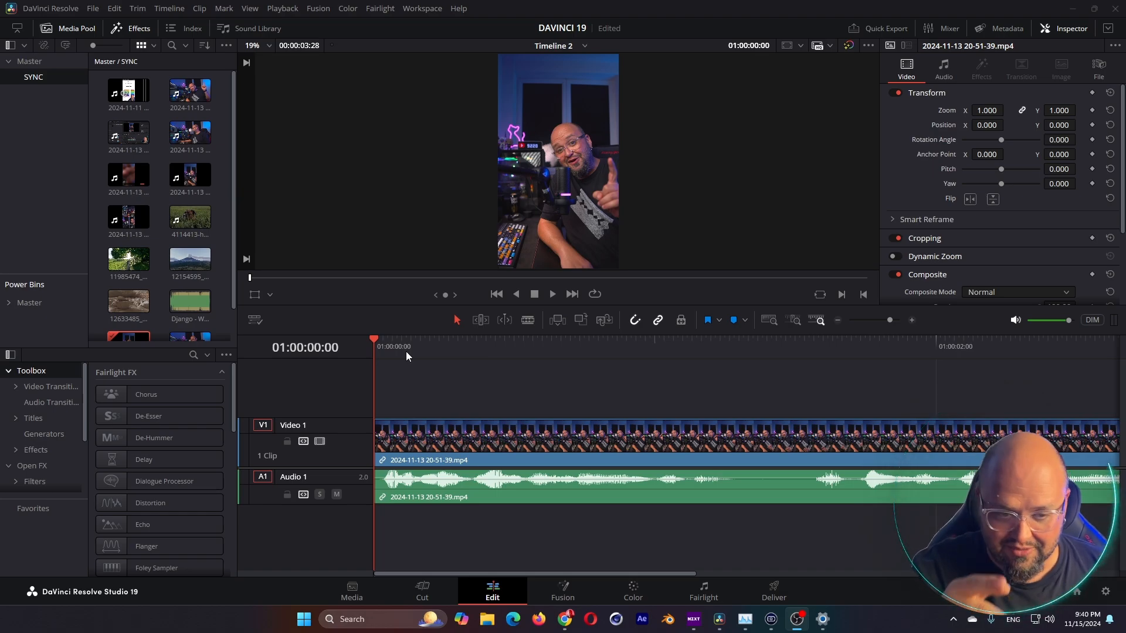
# Step: Open the clip in Timeline 2 for color grading and fit a circular power window around the man's face
pyautogui.moveTo(455, 343); pyautogui.dragTo(495, 359)
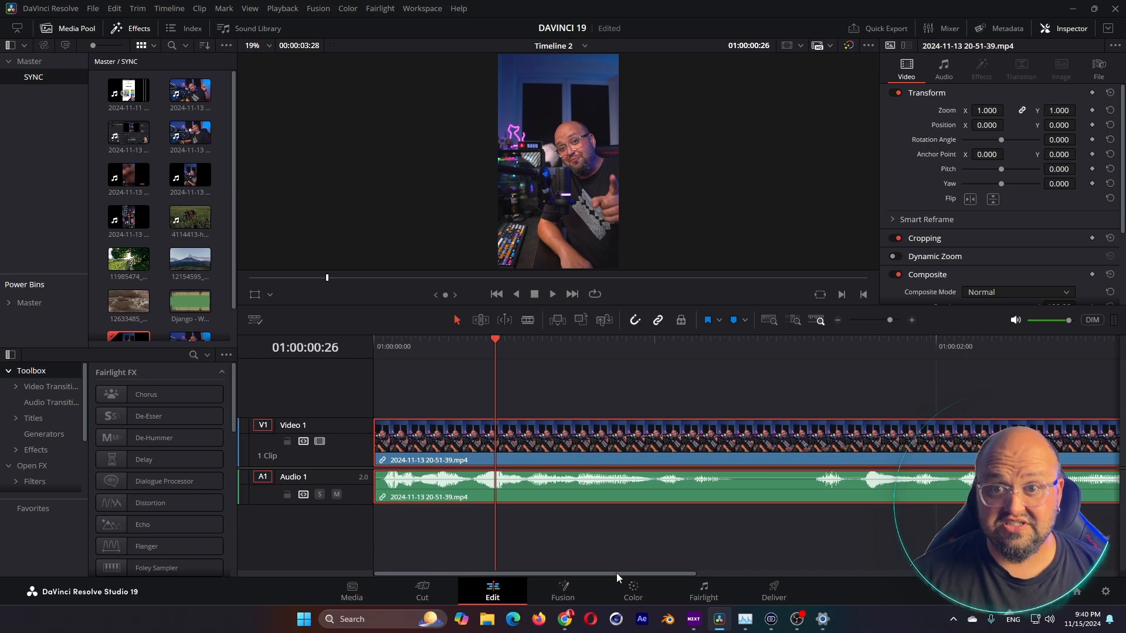
pyautogui.click(642, 592)
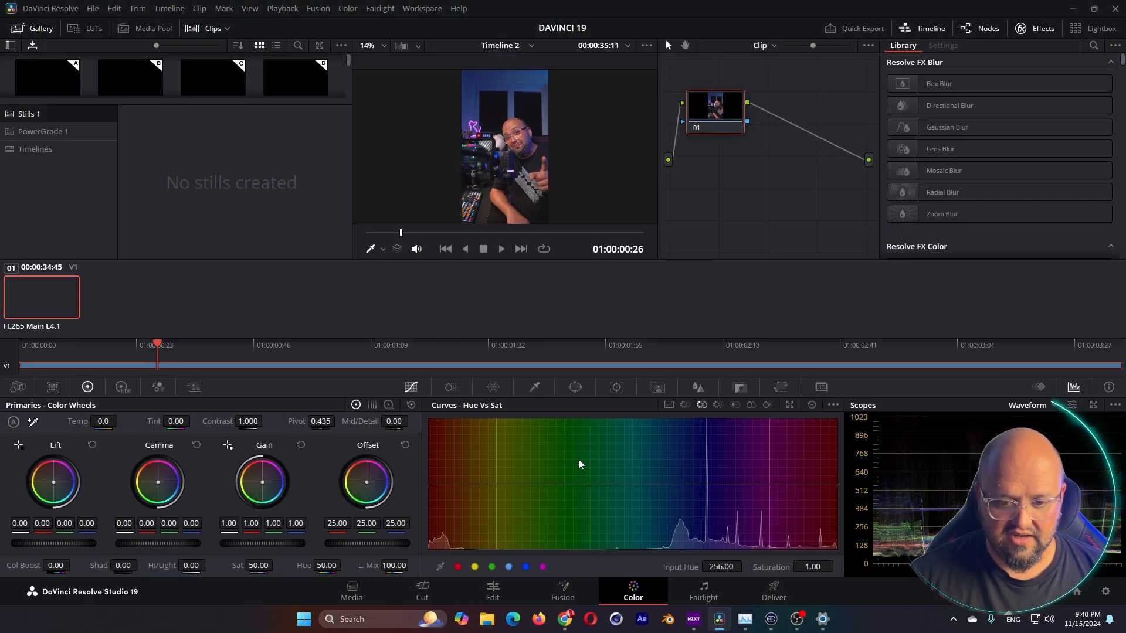
pyautogui.click(575, 388)
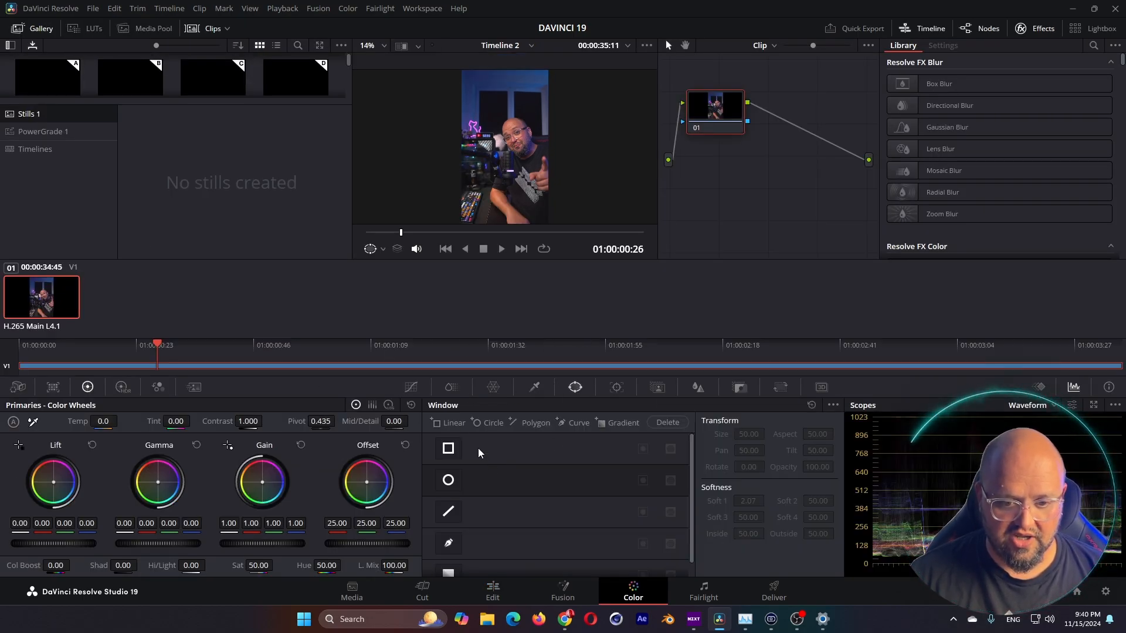
pyautogui.click(448, 480)
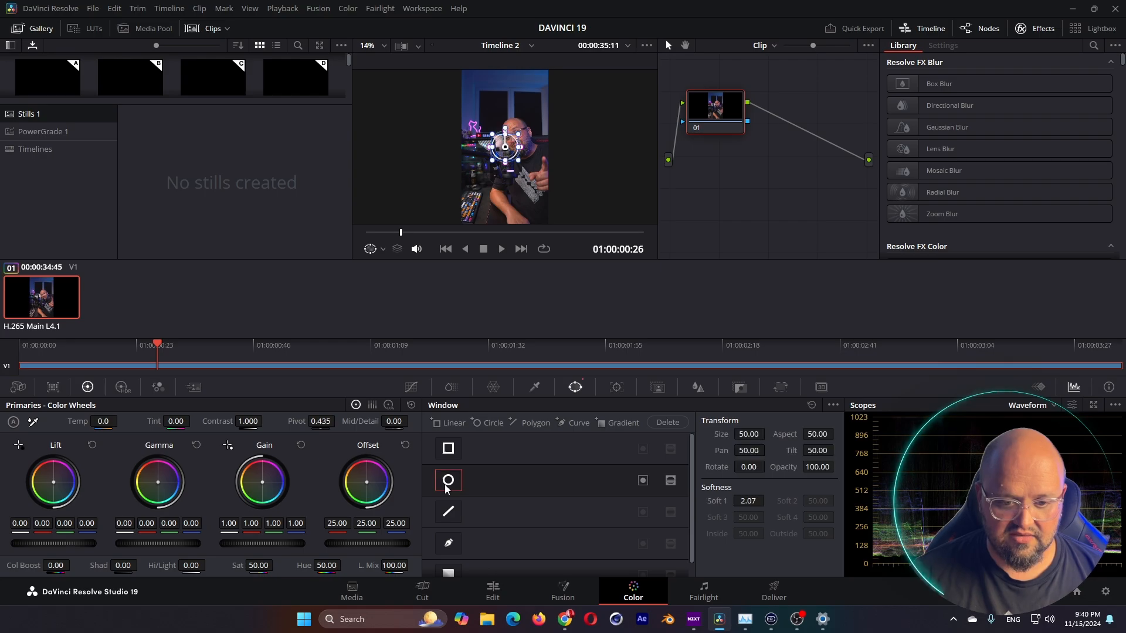
pyautogui.scroll(2, 519, 150)
pyautogui.moveTo(527, 154); pyautogui.dragTo(527, 161)
pyautogui.moveTo(526, 78); pyautogui.dragTo(516, 78)
# Step: Set the window tracker to IntelliTrack, add a tracking point on the face, and track it forward and backward
pyautogui.click(617, 386)
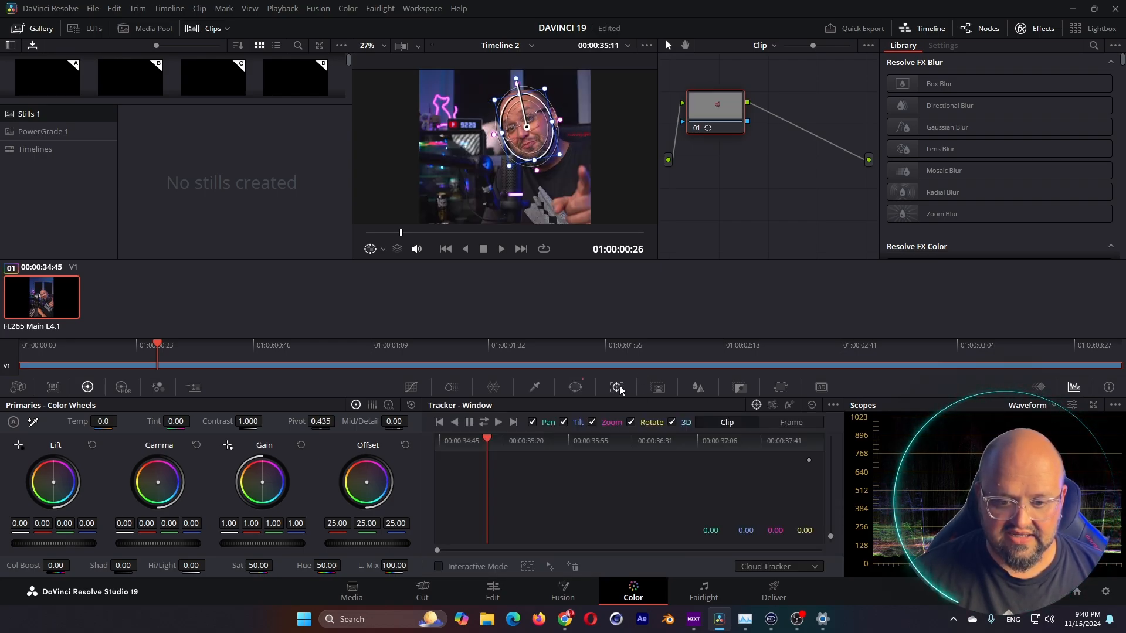
pyautogui.click(778, 566)
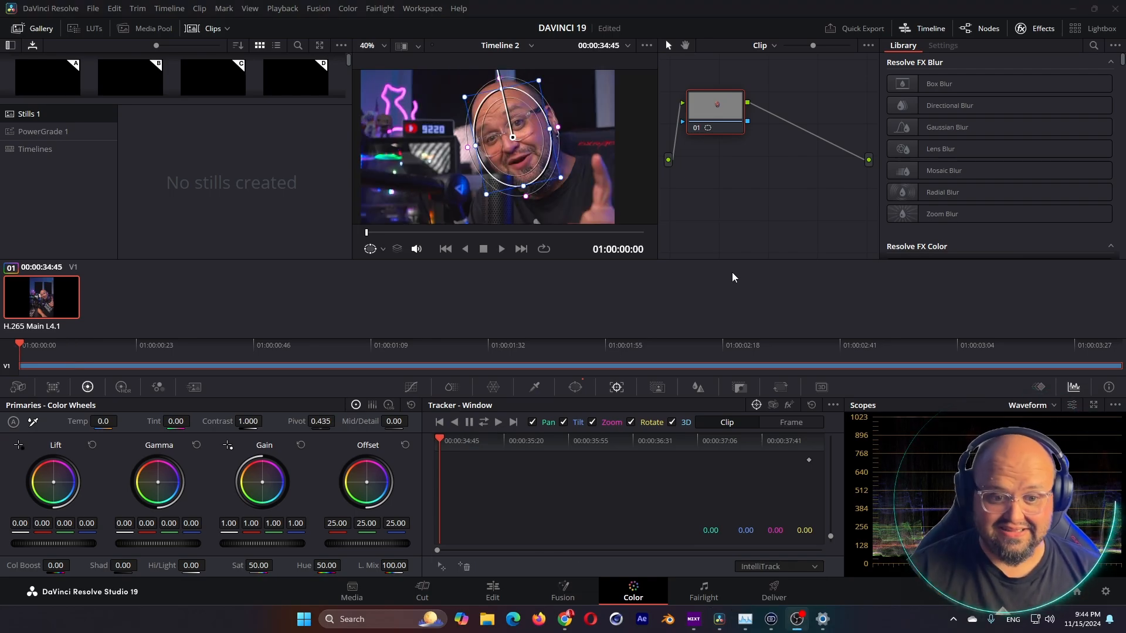
pyautogui.click(442, 566)
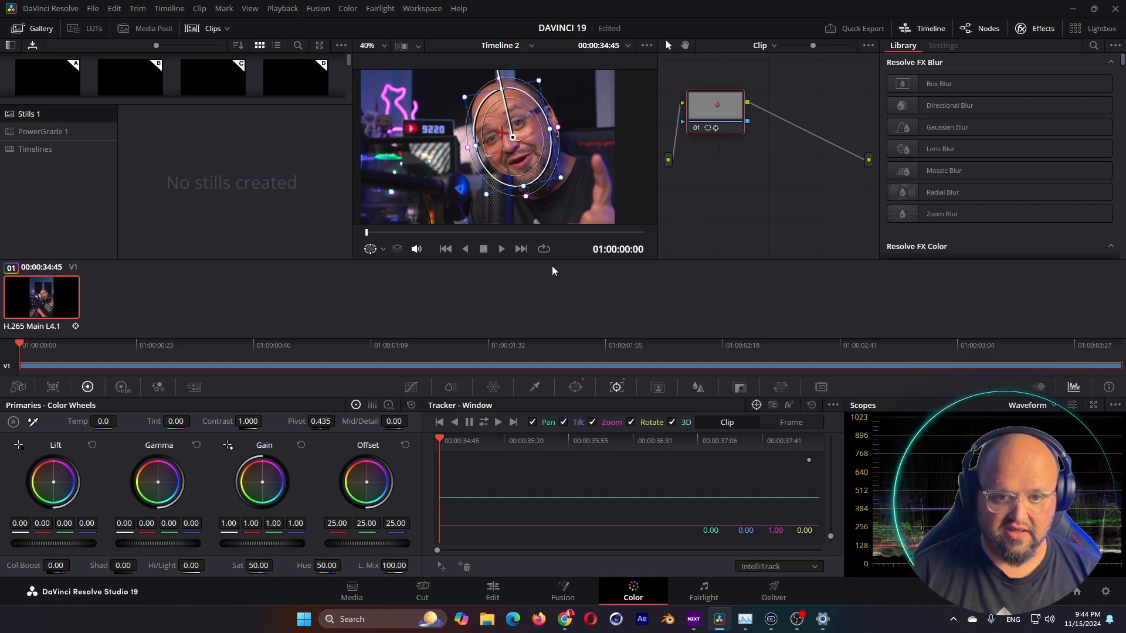
pyautogui.click(484, 422)
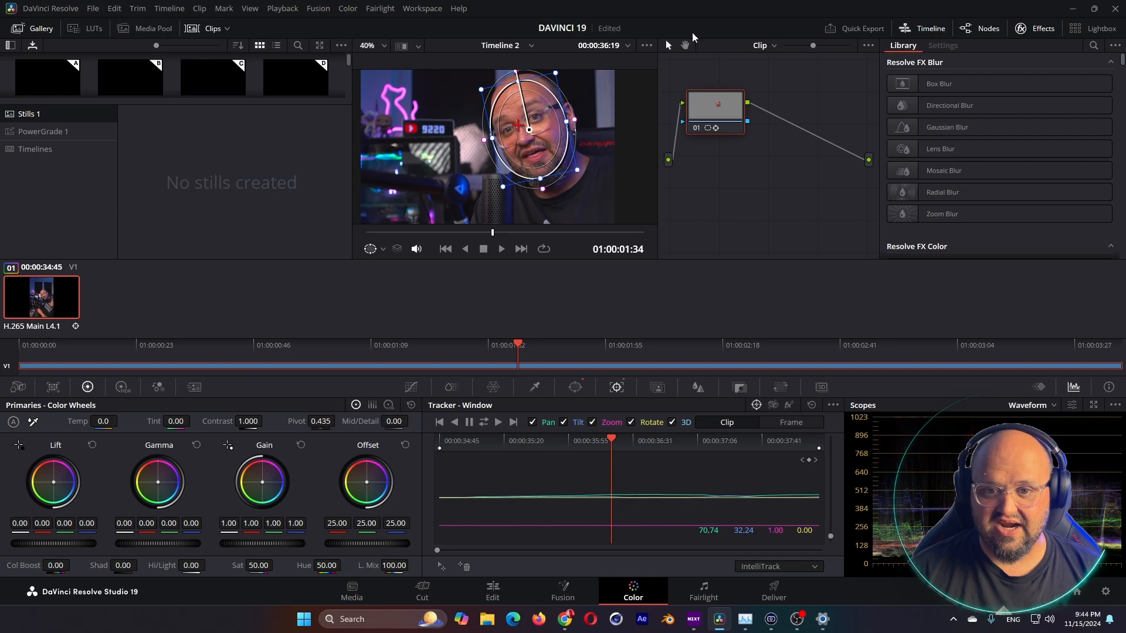
pyautogui.moveTo(726, 106); pyautogui.dragTo(743, 108)
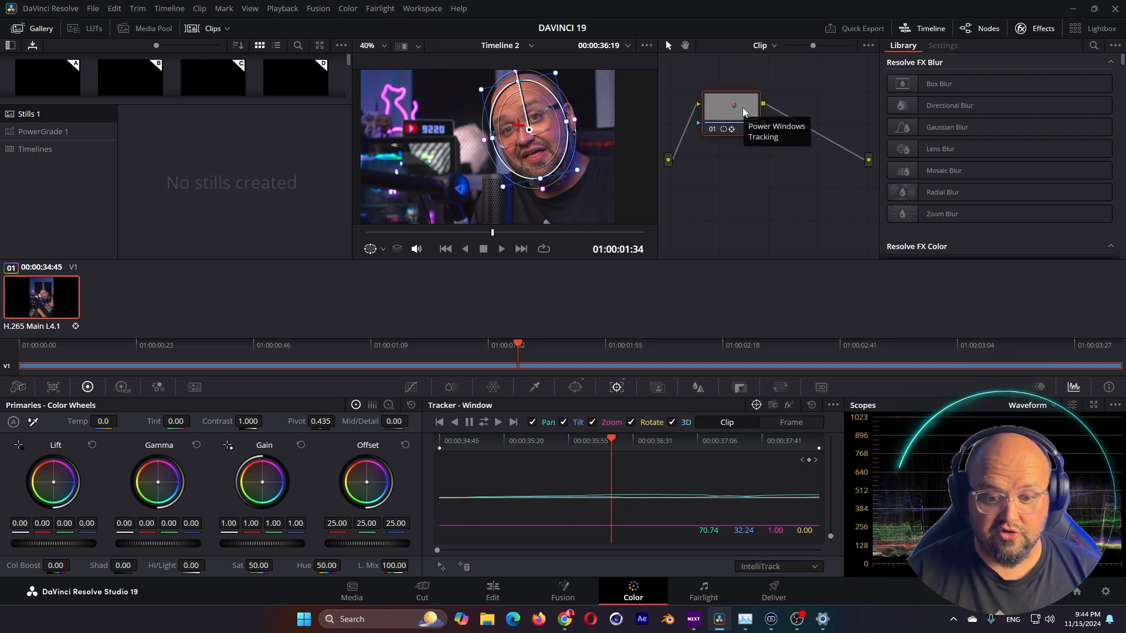
# Step: Open the clip in Fusion, add a Tracker node after MediaIn1, and position it in the node graph
pyautogui.click(573, 591)
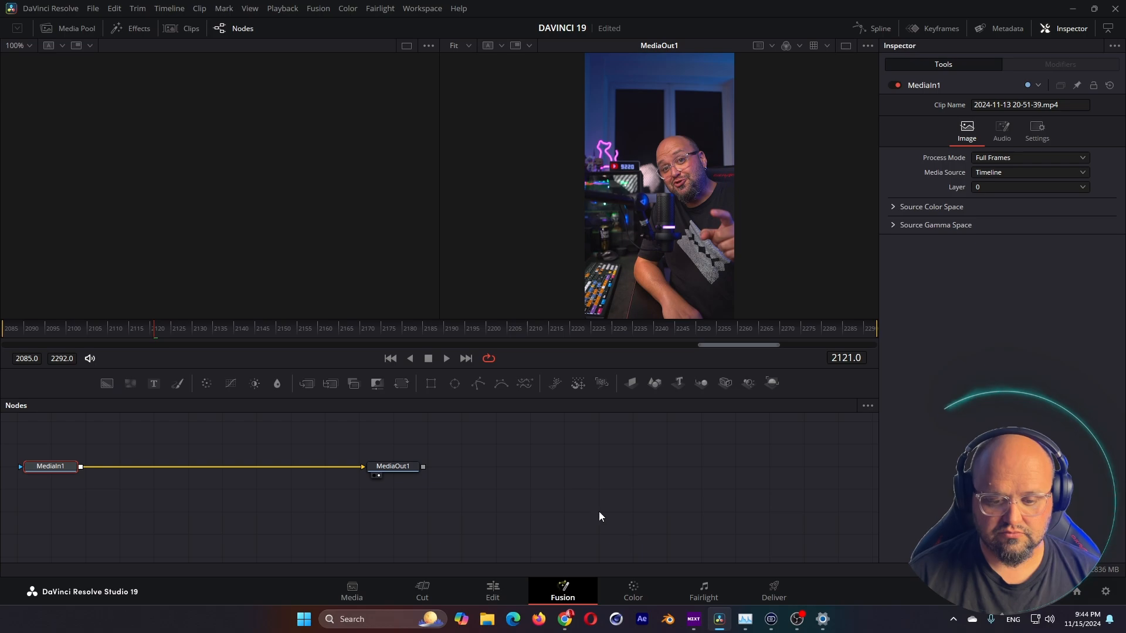
pyautogui.hotkey('shift', 'space')
pyautogui.write('tra')
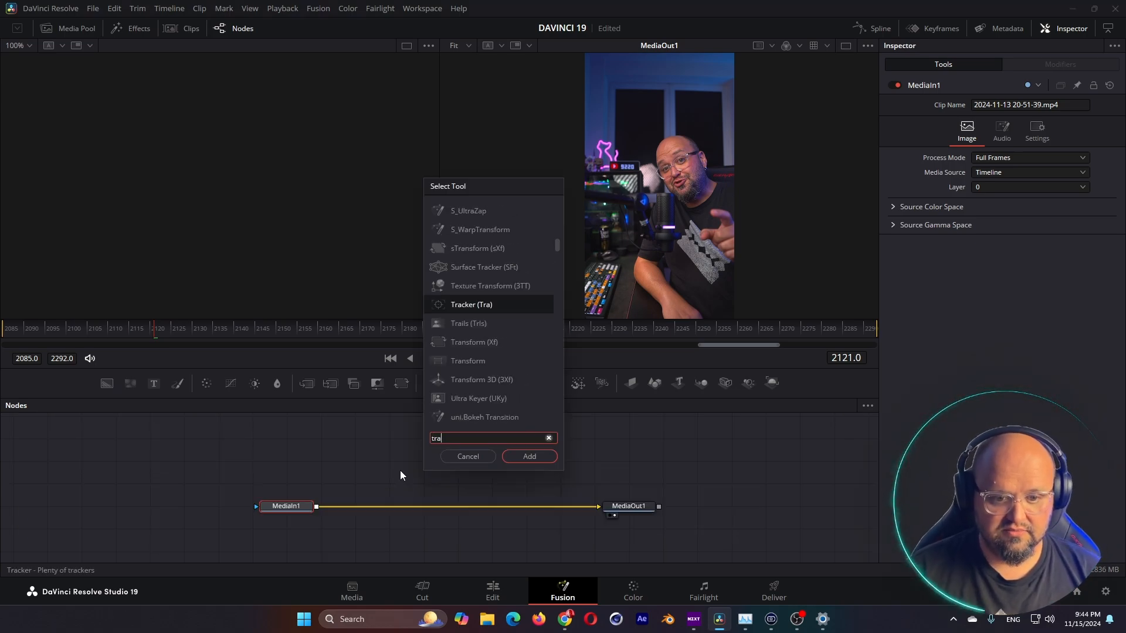
pyautogui.click(482, 305)
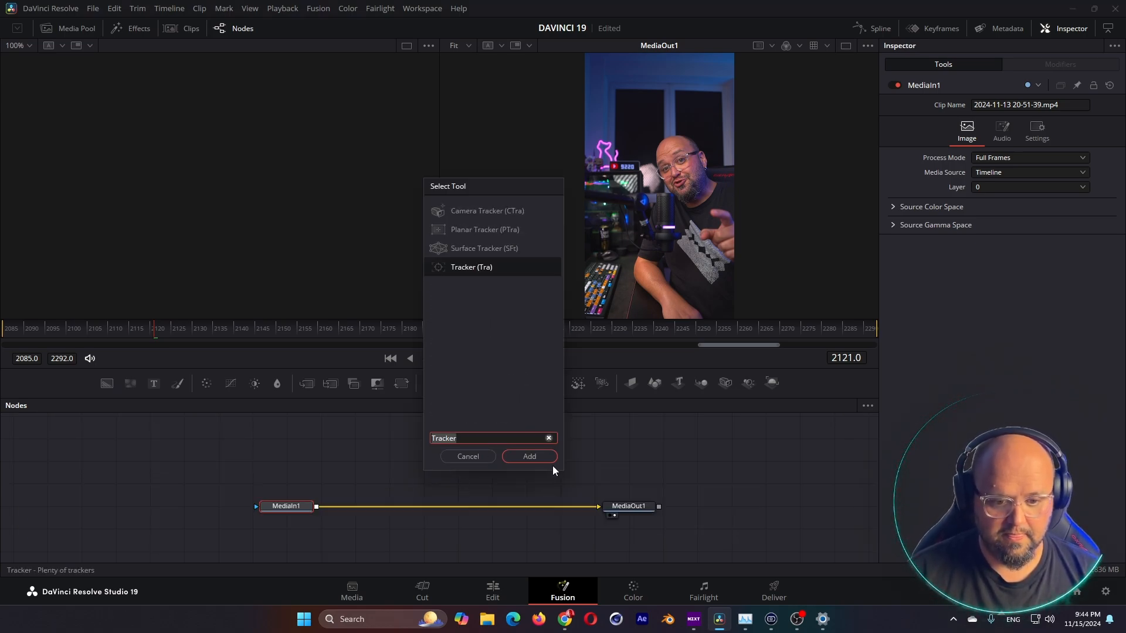
pyautogui.click(530, 456)
pyautogui.moveTo(392, 511); pyautogui.dragTo(492, 487)
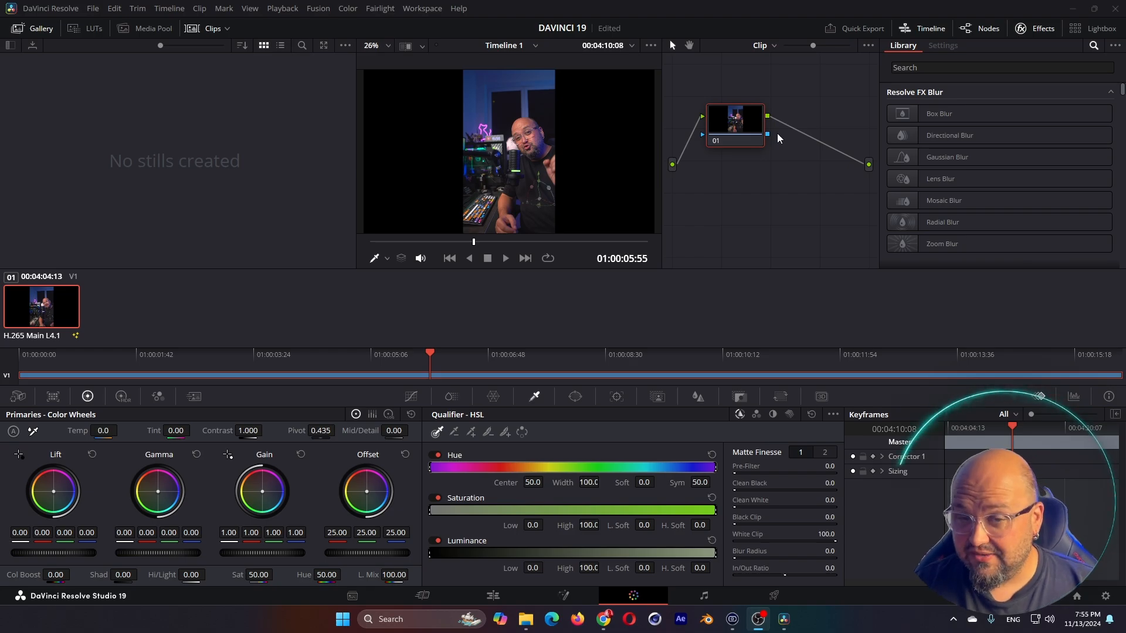
# Step: Add a serial node after node 01 and apply the Defocus Background effect to it
pyautogui.moveTo(744, 128); pyautogui.dragTo(737, 134)
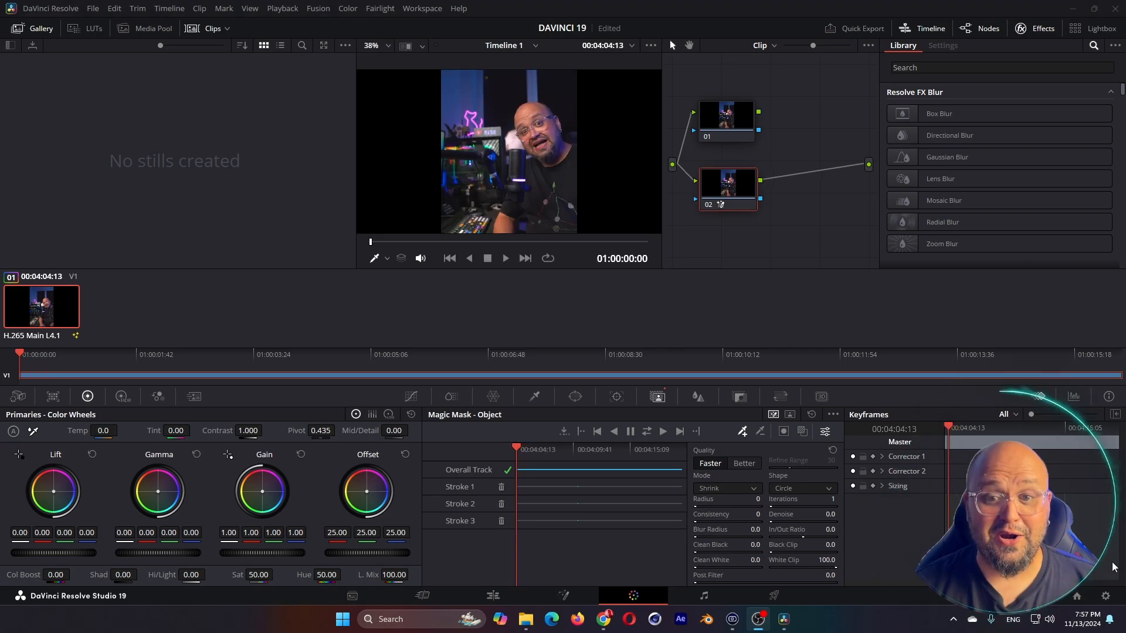
pyautogui.moveTo(722, 130); pyautogui.dragTo(727, 124)
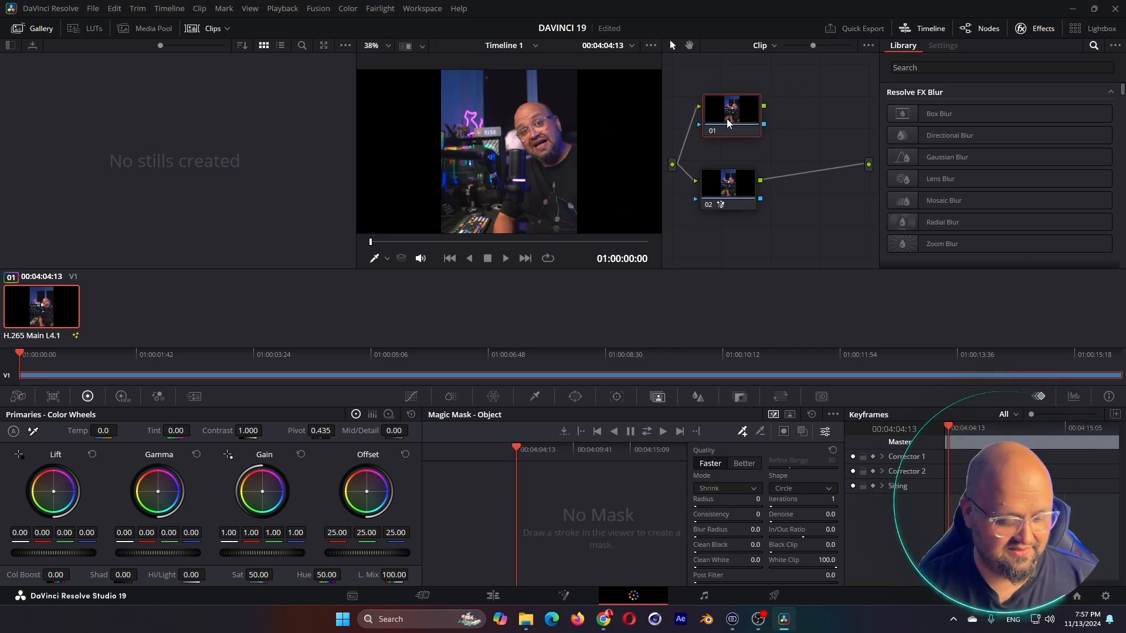
pyautogui.hotkey('alt', 's')
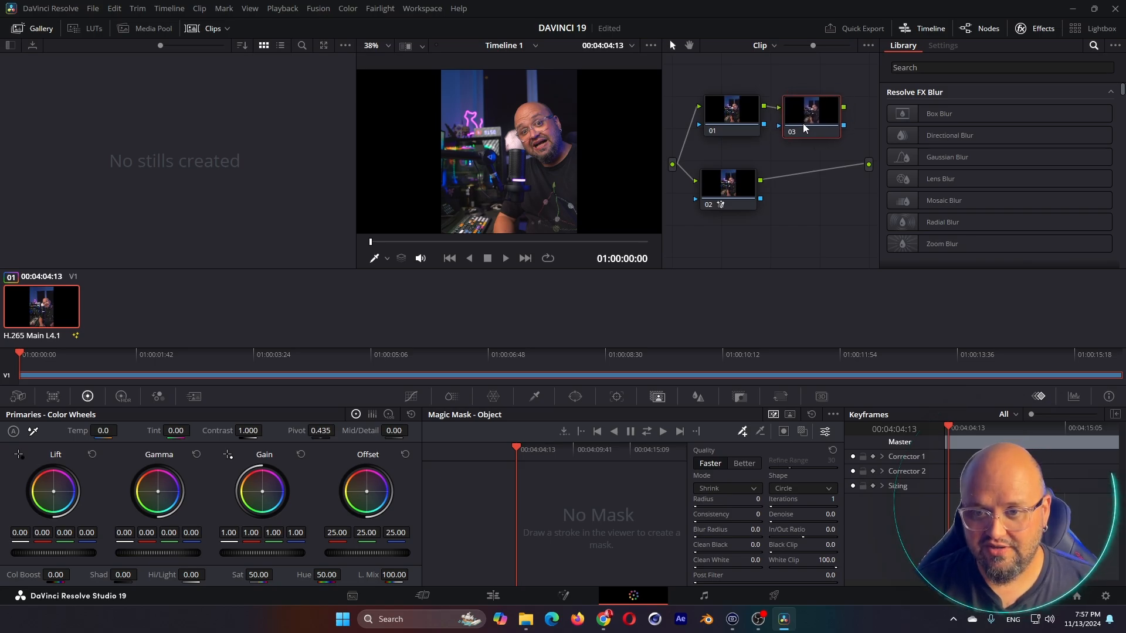
pyautogui.click(941, 69)
pyautogui.write('defo')
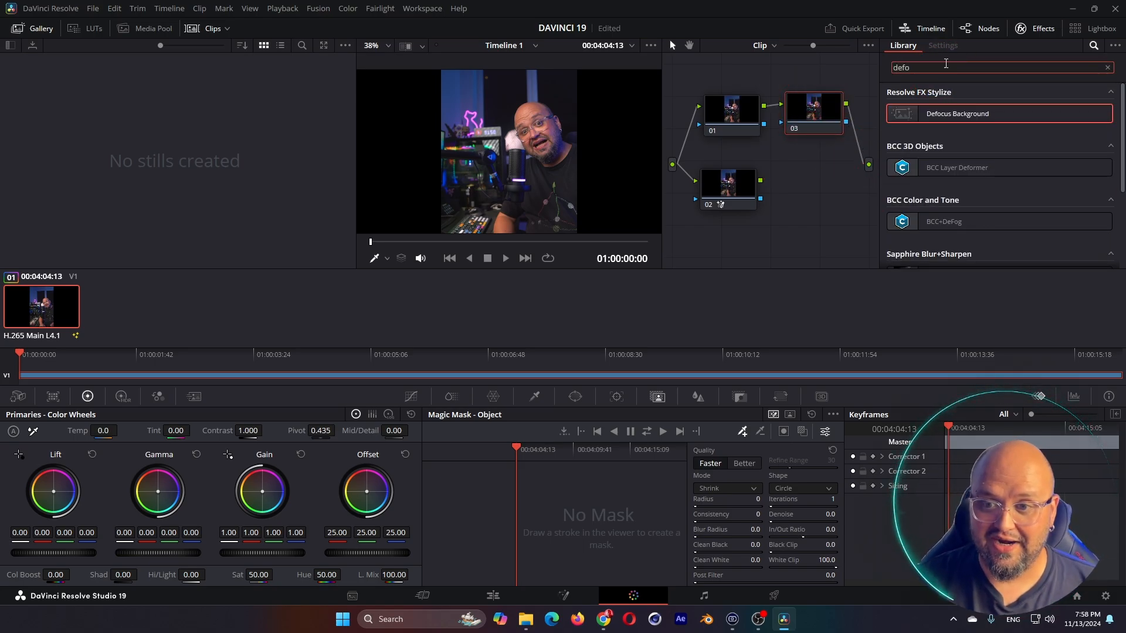
pyautogui.moveTo(959, 115); pyautogui.dragTo(815, 114)
# Step: Feed the Magic Mask from node 02 into the Defocus Background node and set the effect's Blur to about 0.519
pyautogui.moveTo(726, 191)
pyautogui.mouseDown()
pyautogui.moveTo(768, 193)
pyautogui.moveTo(780, 122)
pyautogui.moveTo(812, 120)
pyautogui.moveTo(819, 146)
pyautogui.mouseUp()
pyautogui.scroll(7, 516, 160)
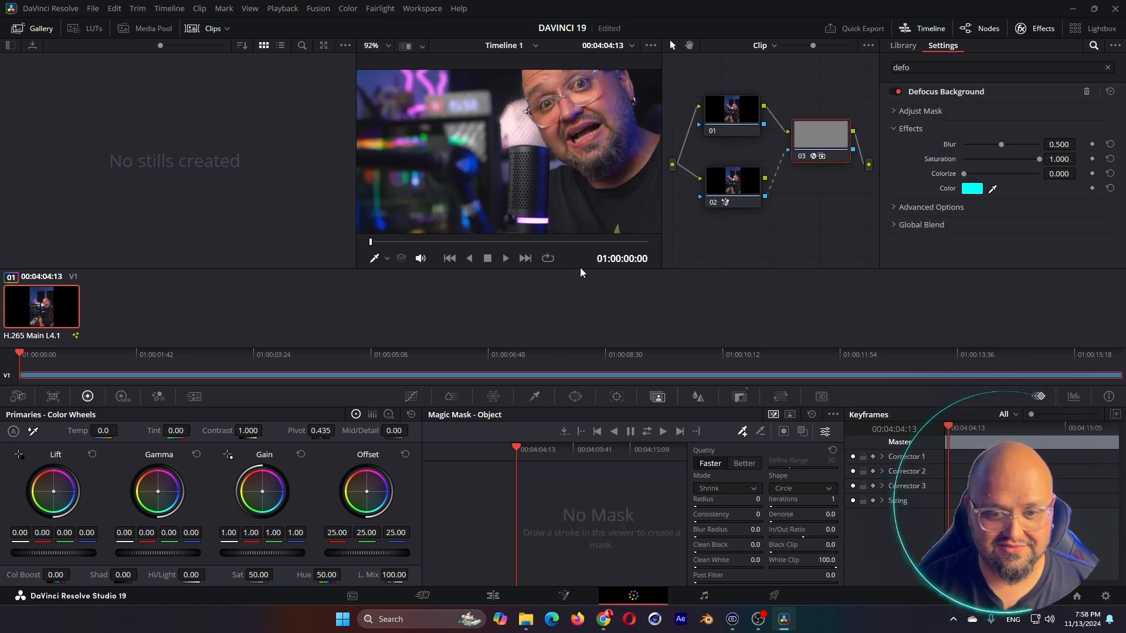
pyautogui.moveTo(1001, 145); pyautogui.dragTo(1002, 151)
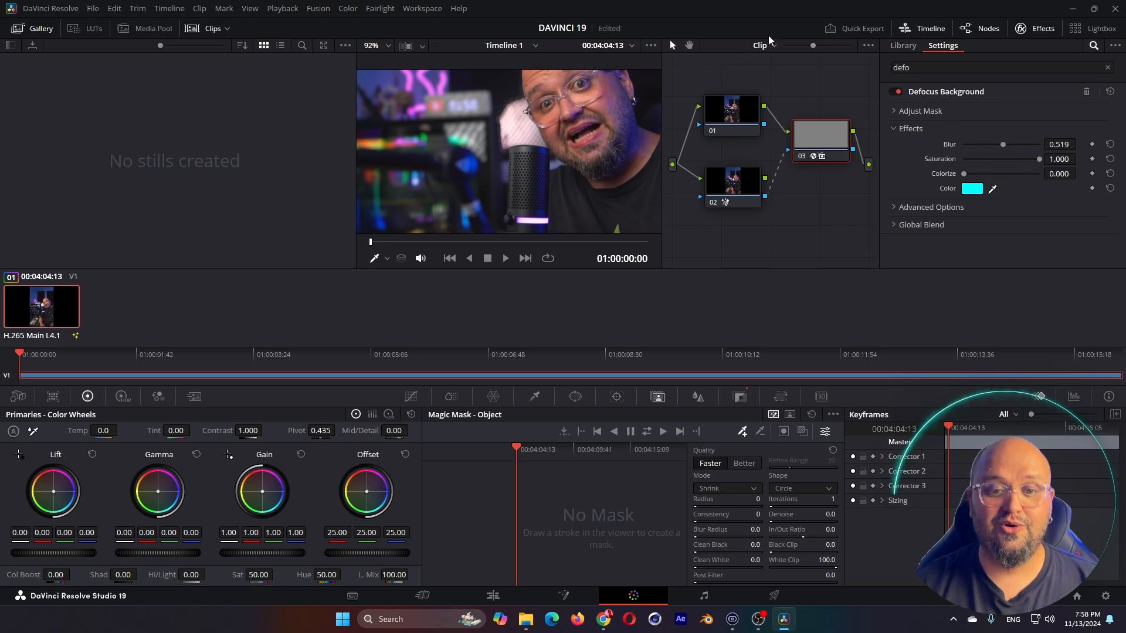
# Step: Adjust the Defocus Background mask's blur using Mask Preview, set the effect's Blur to 0.930, and raise its Highlights
pyautogui.click(739, 187)
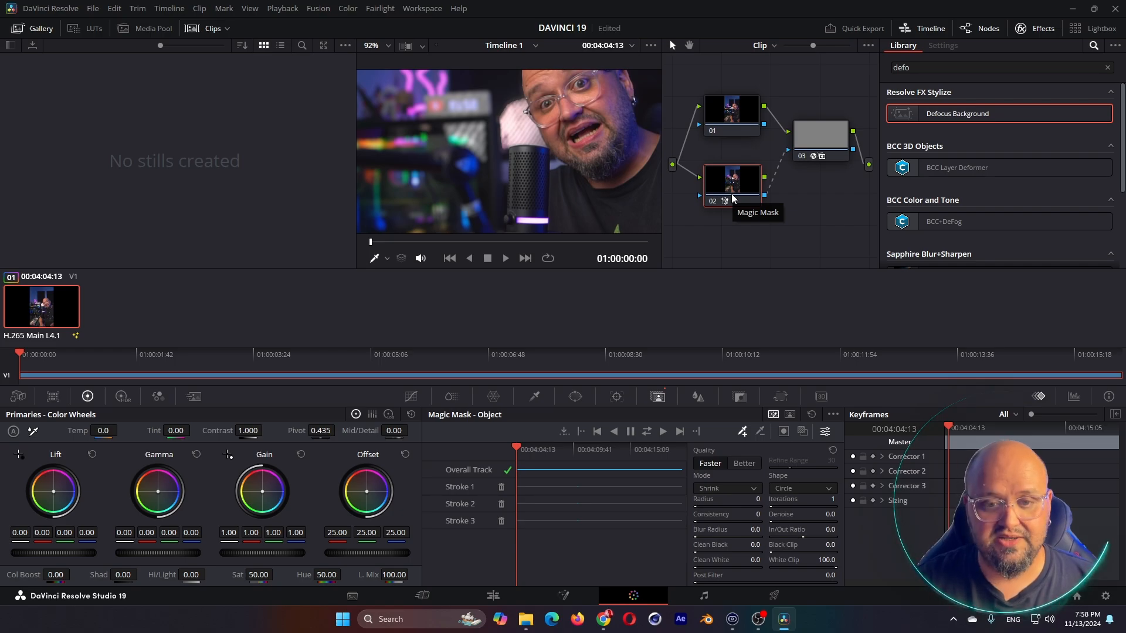
pyautogui.scroll(-1, 491, 127)
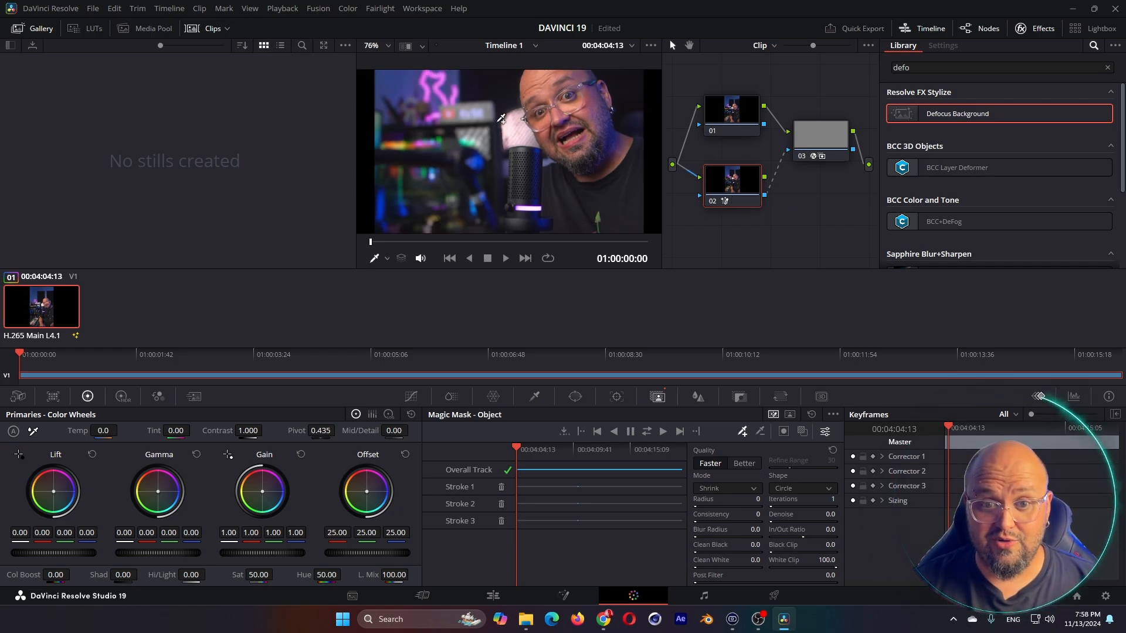
pyautogui.click(820, 140)
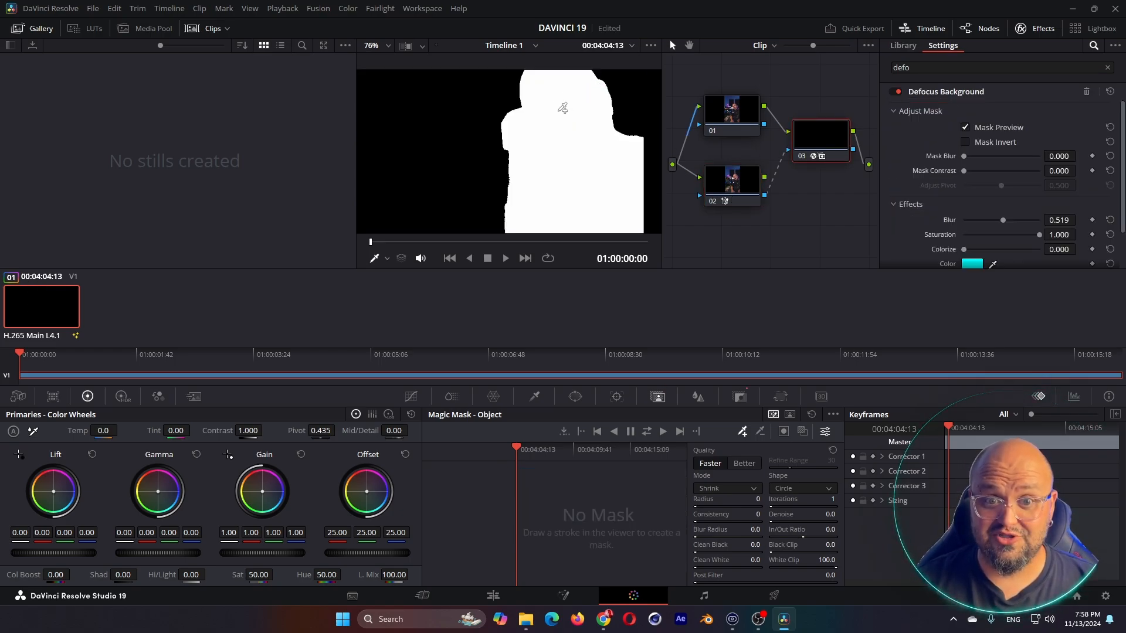
pyautogui.moveTo(965, 156)
pyautogui.mouseDown()
pyautogui.moveTo(984, 160)
pyautogui.moveTo(969, 175)
pyautogui.mouseUp()
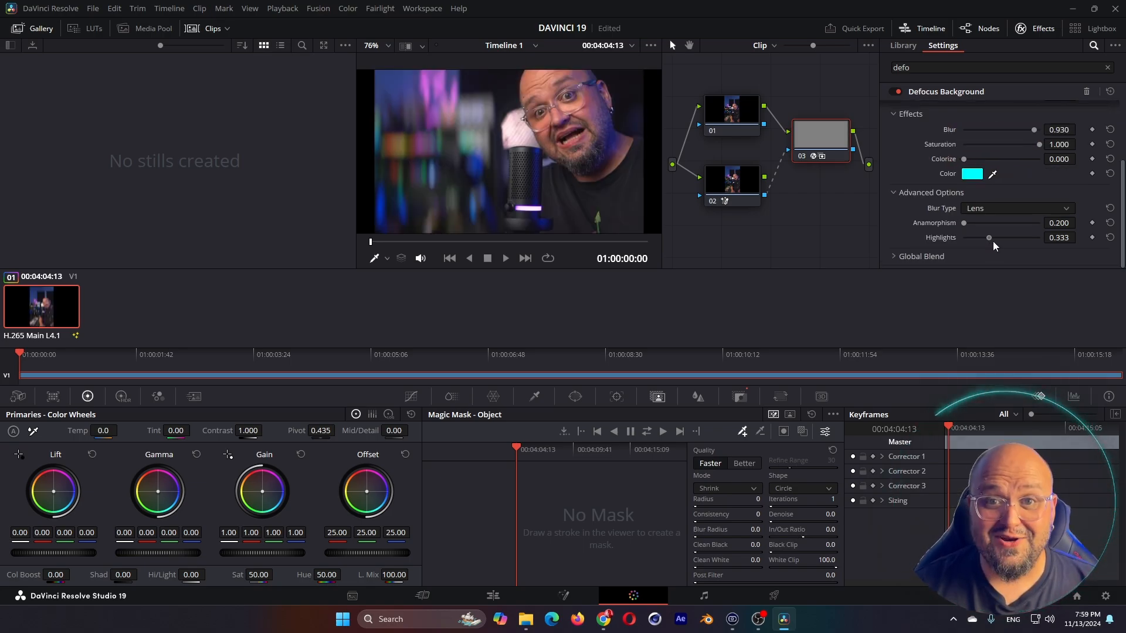
pyautogui.moveTo(991, 241); pyautogui.dragTo(1019, 240)
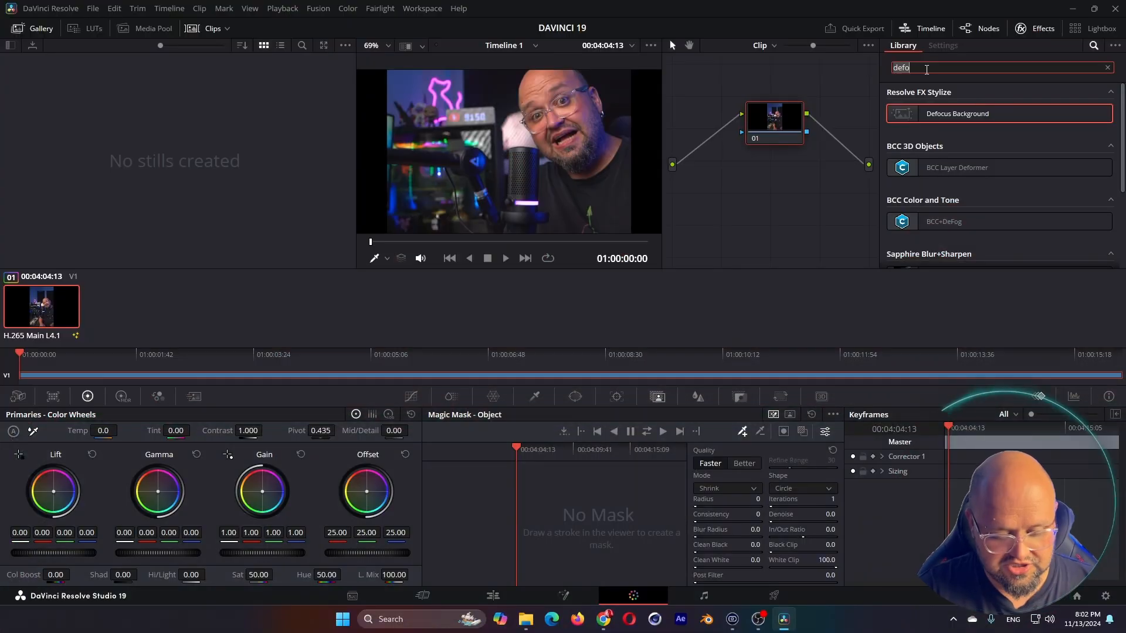
# Step: Find the film effects in the effects library and apply Film Look Creator to node 01
pyautogui.press('BackSpace')
pyautogui.press('BackSpace')
pyautogui.press('BackSpace')
pyautogui.press('BackSpace')
pyautogui.write('film')
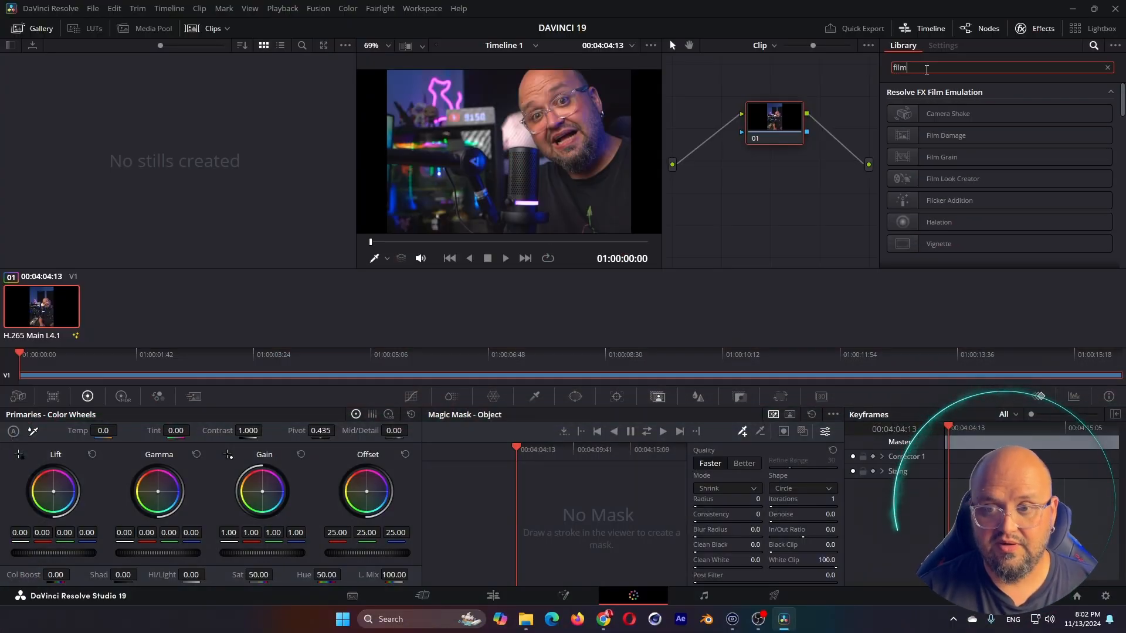
pyautogui.moveTo(942, 178); pyautogui.dragTo(783, 115)
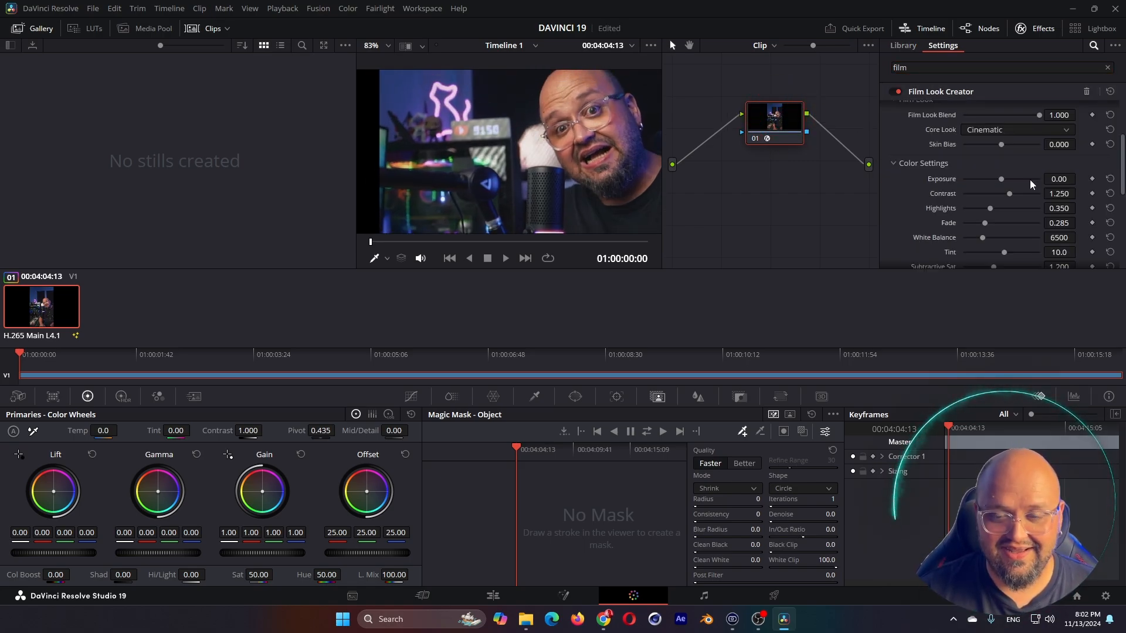
# Step: Try a higher Exposure and a Vignette Amount of about 0.698 in Film Look Creator, undoing the changes
pyautogui.moveTo(1000, 179); pyautogui.dragTo(1005, 177)
pyautogui.hotkey('ctrl', 'z')
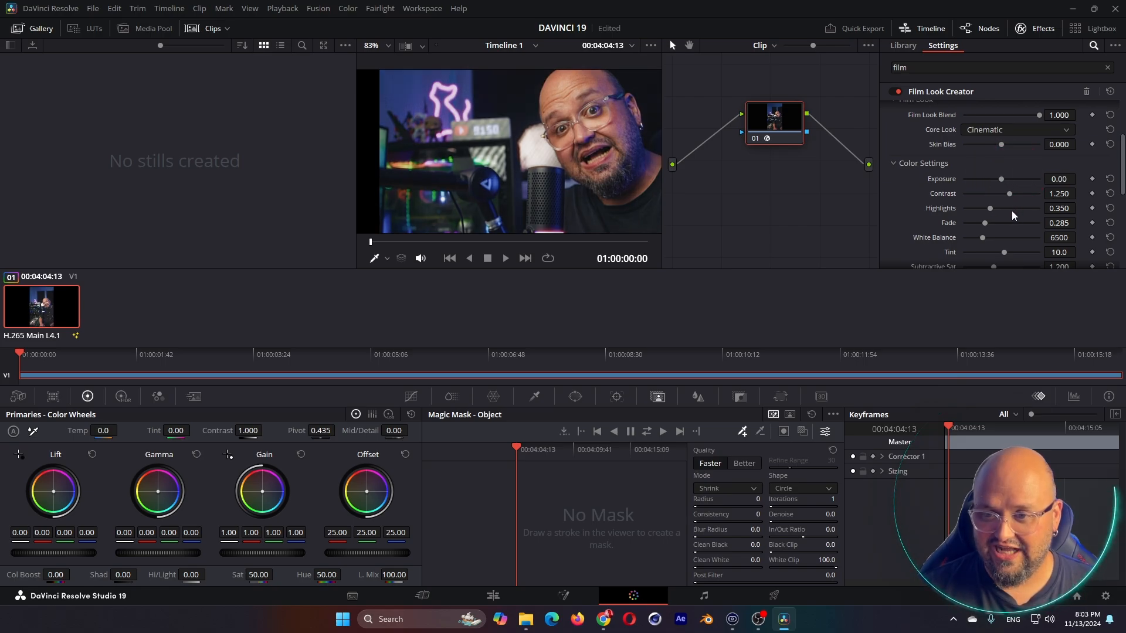
pyautogui.scroll(-2, 995, 245)
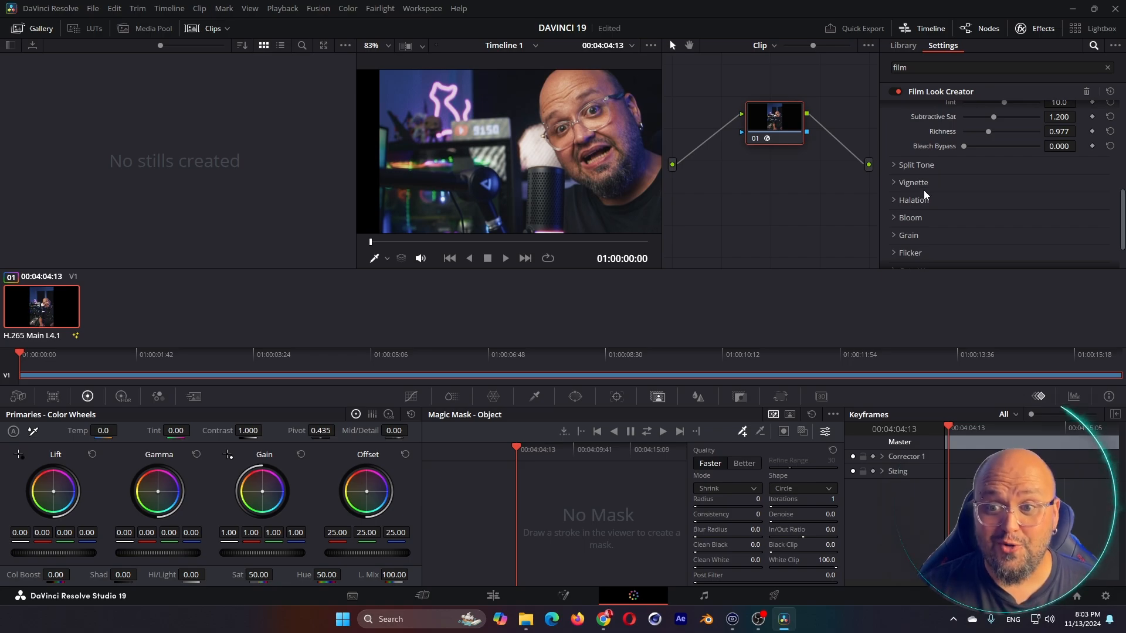
pyautogui.click(895, 182)
pyautogui.moveTo(989, 214); pyautogui.dragTo(1033, 221)
pyautogui.moveTo(981, 363); pyautogui.dragTo(950, 382)
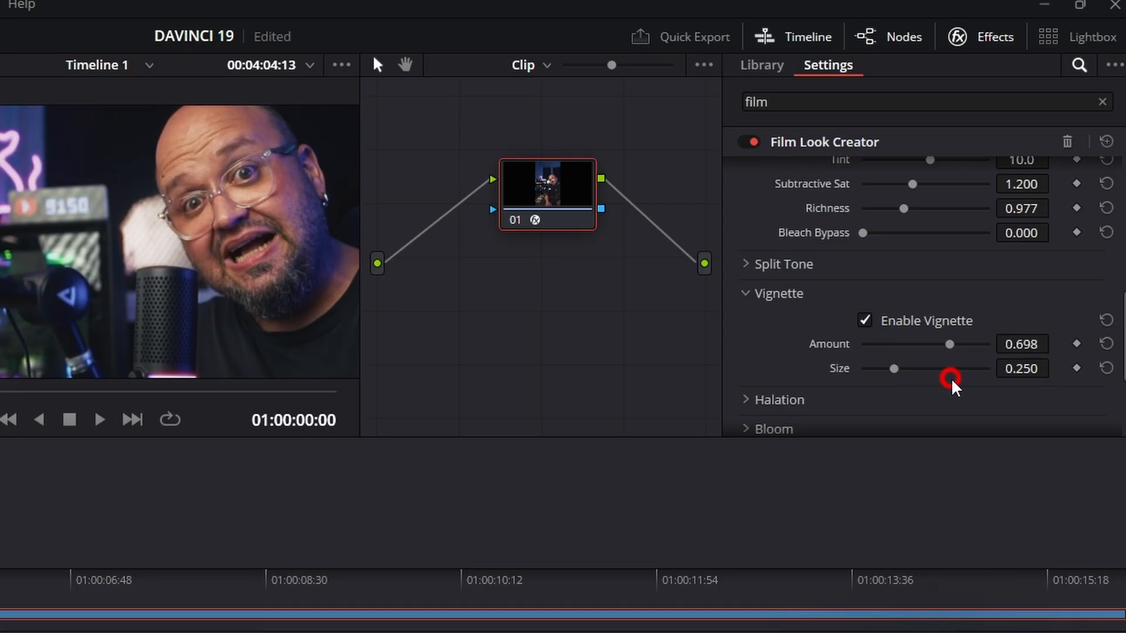
pyautogui.hotkey('ctrl', 'z')
# Step: Set Film Look Creator's Halation Amount to about 0.597 and its Hue to 0.000
pyautogui.click(788, 399)
pyautogui.scroll(-4, 875, 407)
pyautogui.click(936, 258)
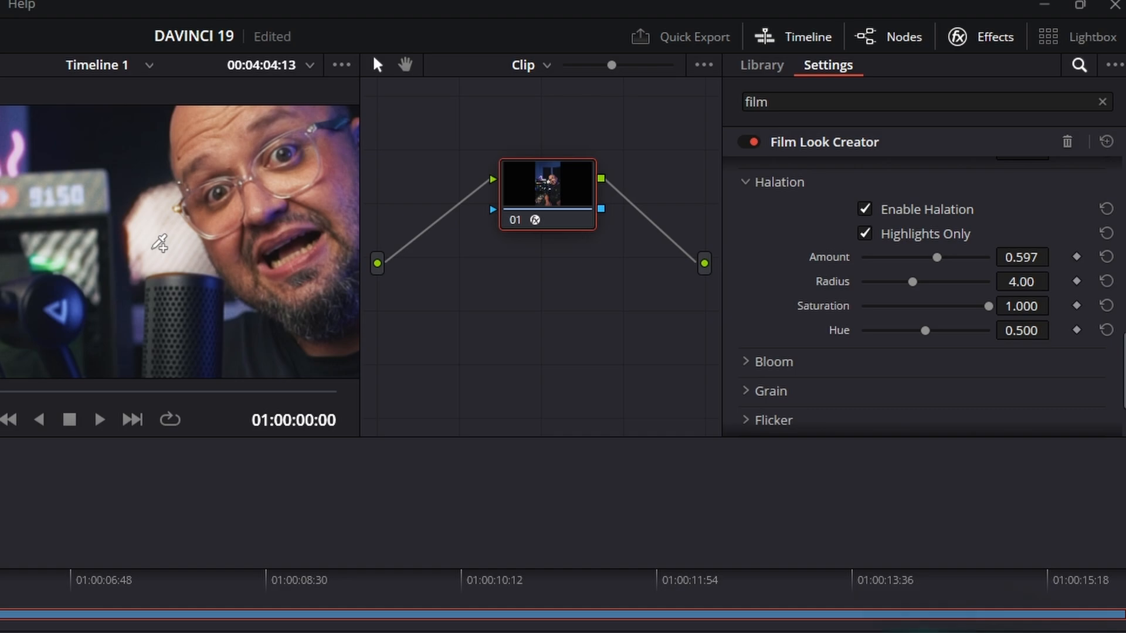
pyautogui.moveTo(924, 330); pyautogui.dragTo(785, 381)
# Step: Choose the 35mm preset for Film Look Creator's Grain, set its Amount to about 0.279, and inspect the grain up close
pyautogui.click(770, 390)
pyautogui.scroll(-3, 906, 352)
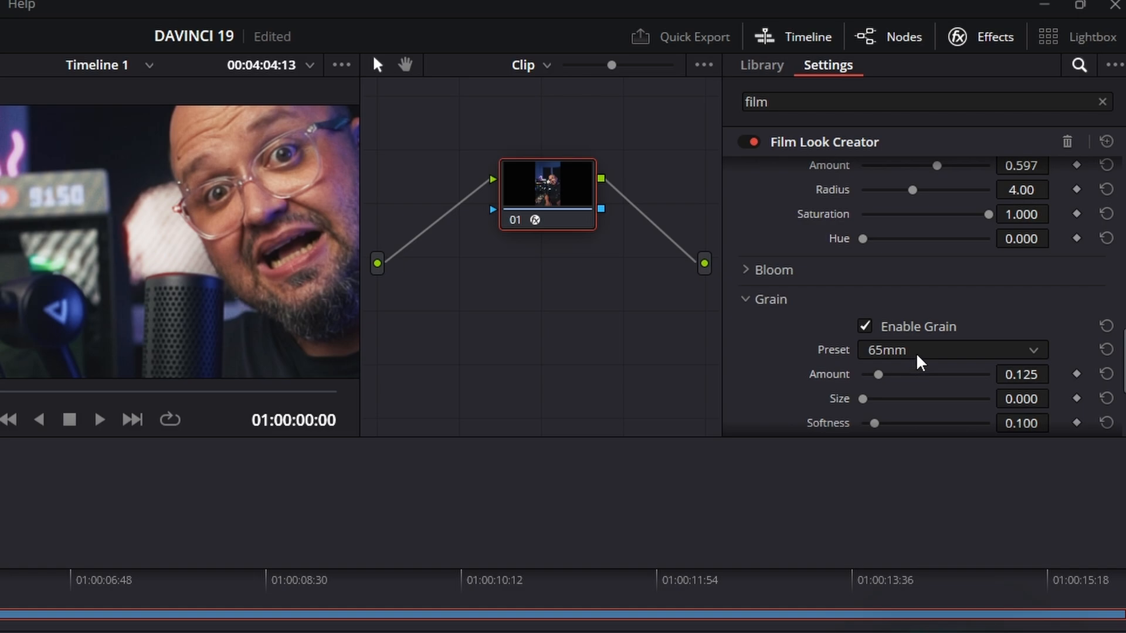
pyautogui.click(918, 354)
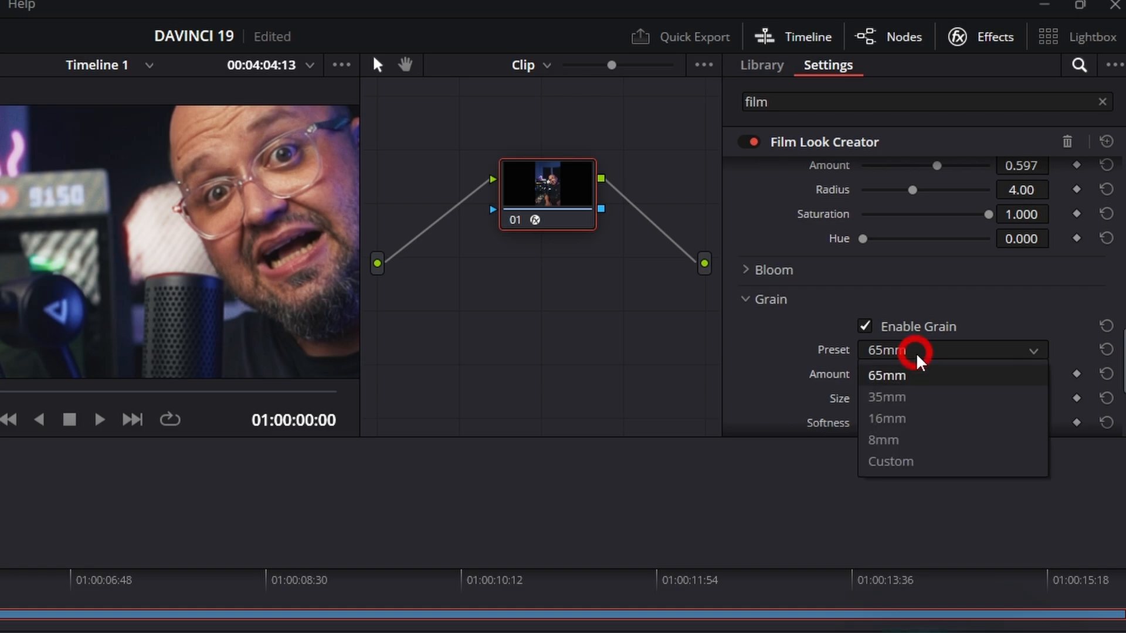
pyautogui.click(909, 397)
pyautogui.moveTo(900, 375); pyautogui.dragTo(905, 376)
pyautogui.scroll(3, 50, 287)
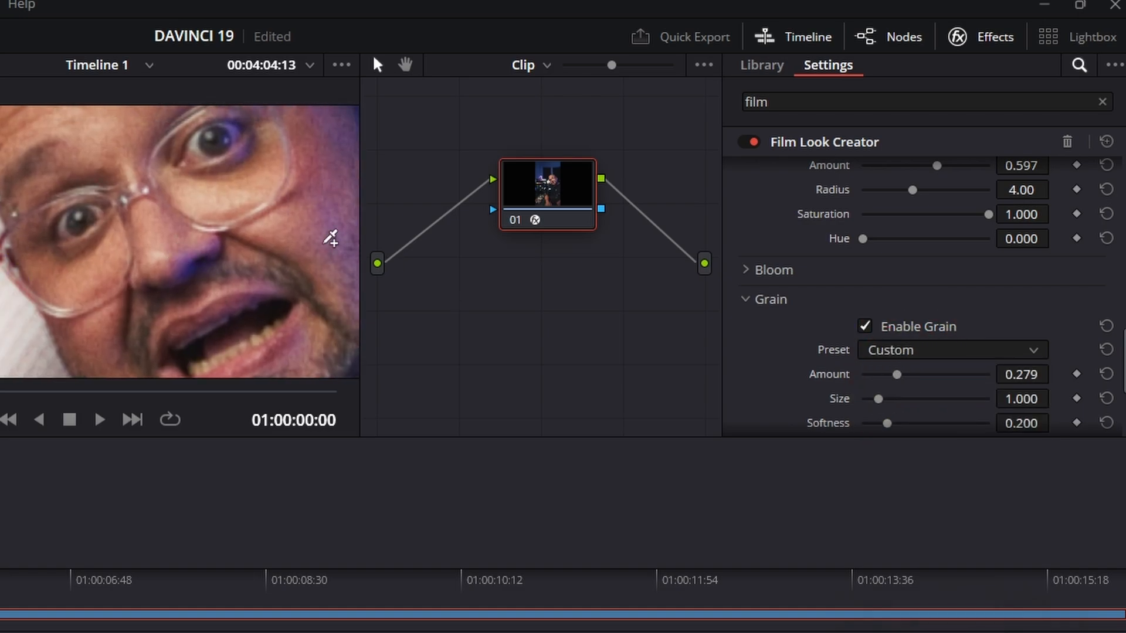
pyautogui.scroll(-3, 330, 238)
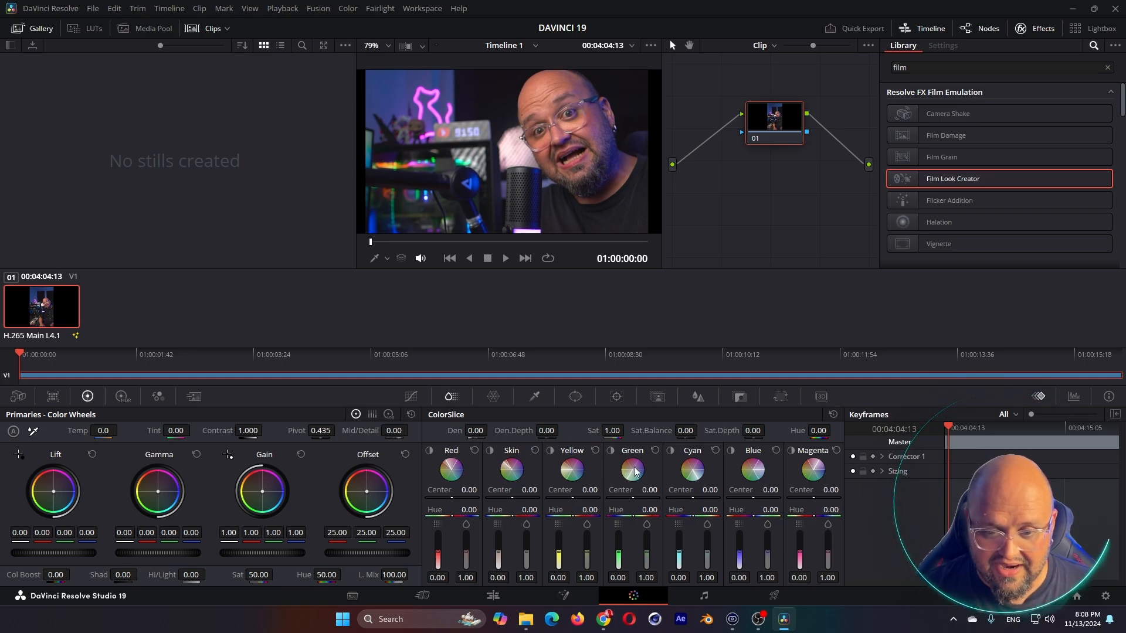
# Step: Preview the isolated Skin range in ColorSlice and try adjusting its hue and saturation
pyautogui.click(489, 451)
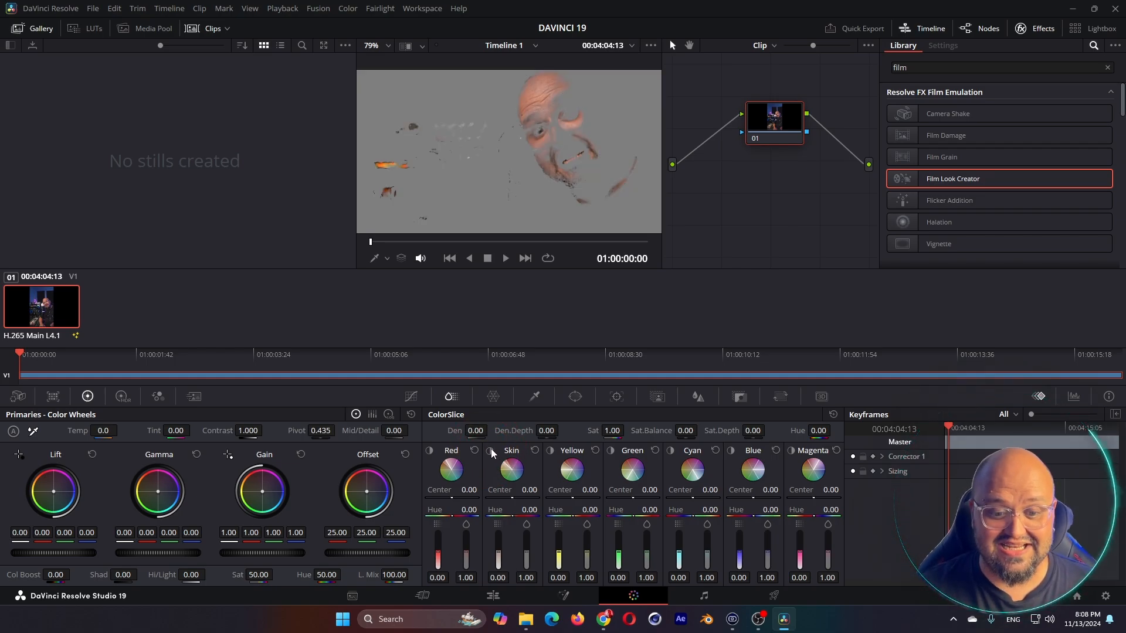
pyautogui.click(490, 449)
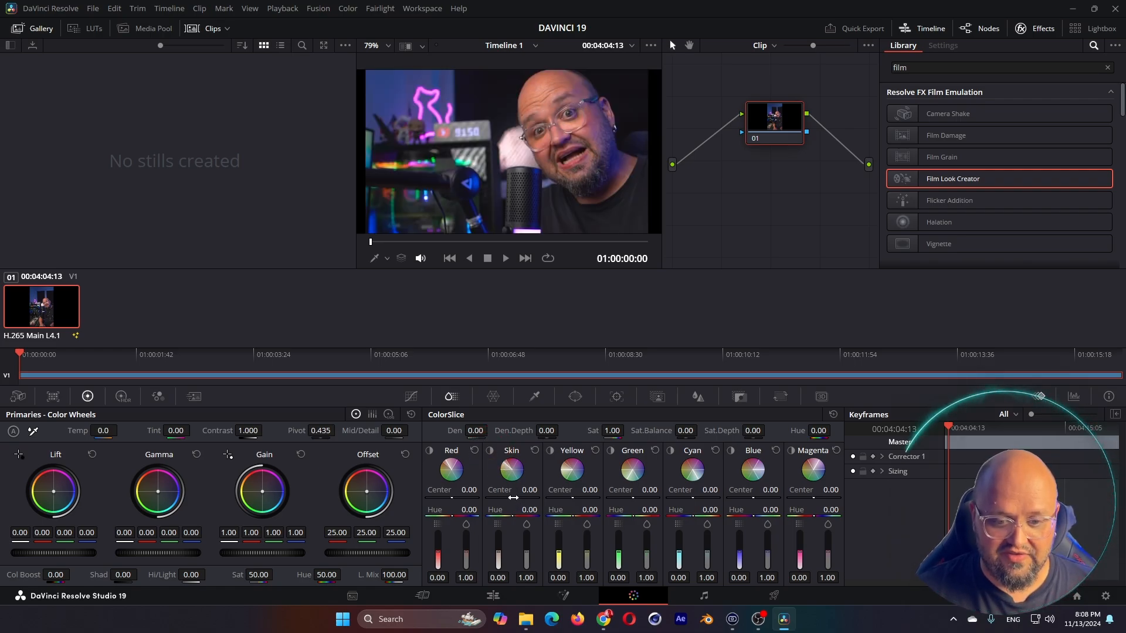
pyautogui.moveTo(511, 516); pyautogui.dragTo(526, 545)
pyautogui.moveTo(526, 545); pyautogui.dragTo(526, 536)
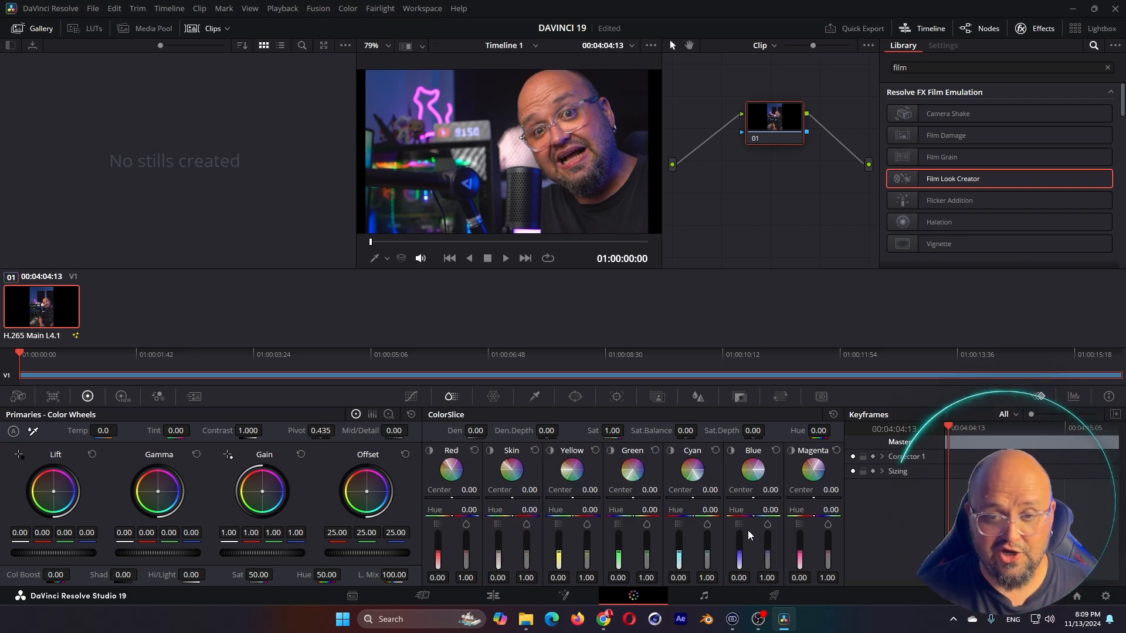
# Step: Preview the isolated Blue range in ColorSlice and adjust its density and saturation
pyautogui.click(730, 451)
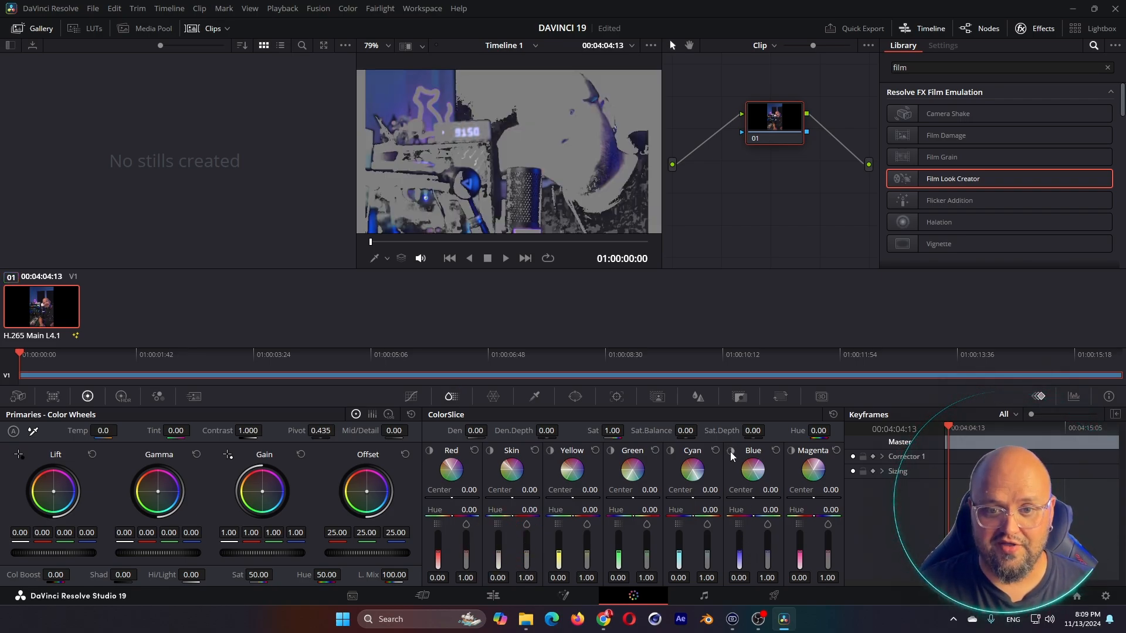
pyautogui.click(730, 452)
pyautogui.moveTo(739, 561); pyautogui.dragTo(767, 532)
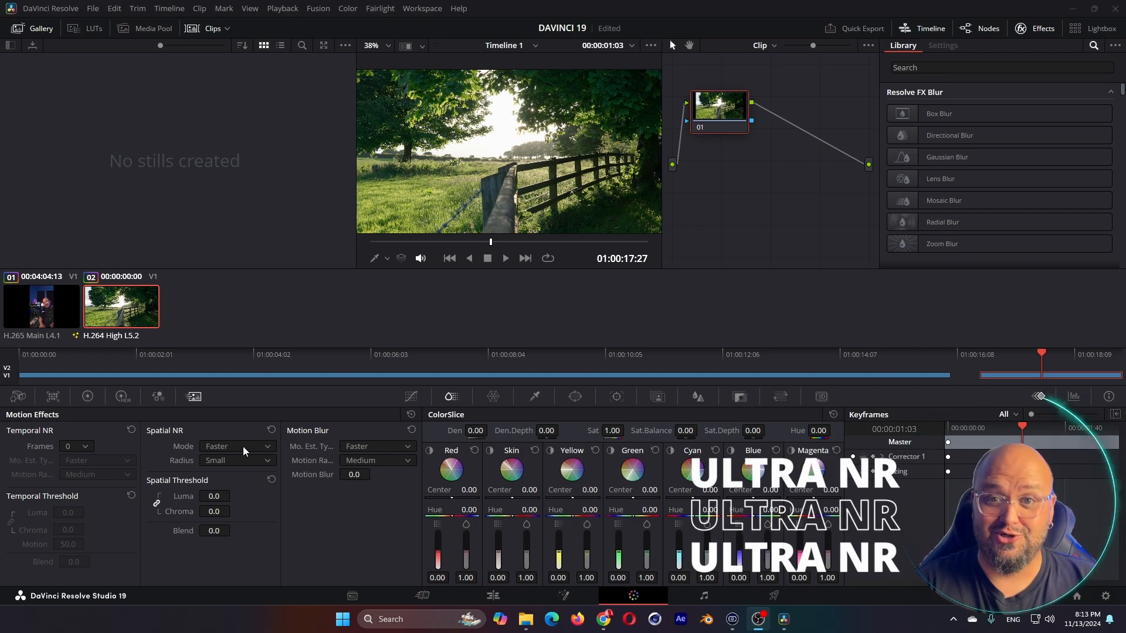
# Step: Set Spatial NR to UltraNR mode on the fence landscape clip and analyze its noise profile
pyautogui.click(194, 397)
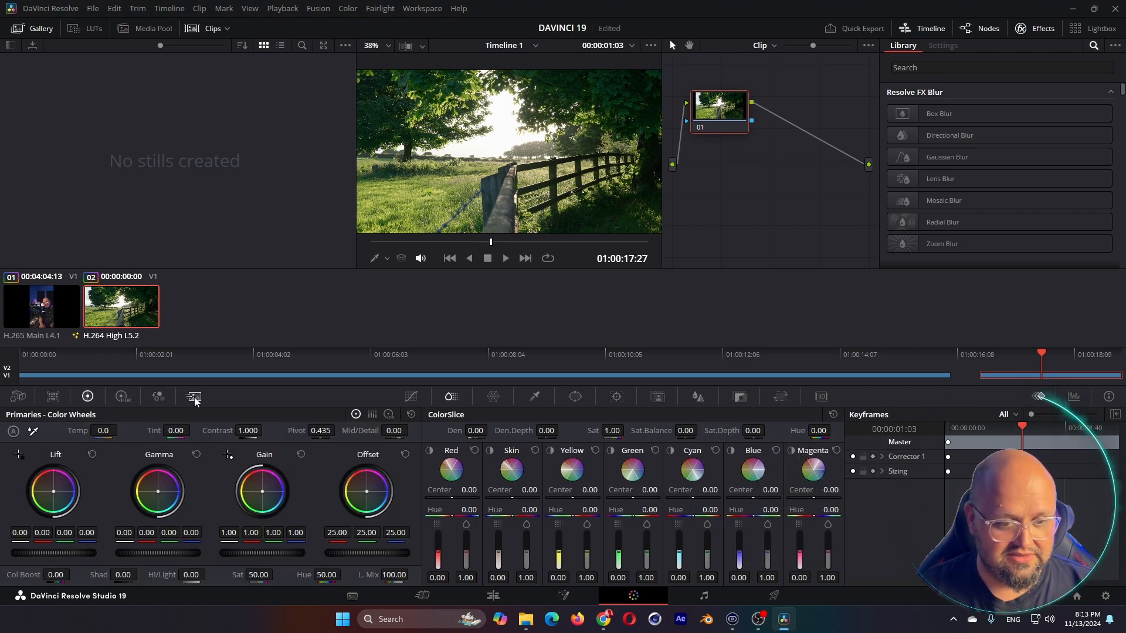
pyautogui.click(197, 398)
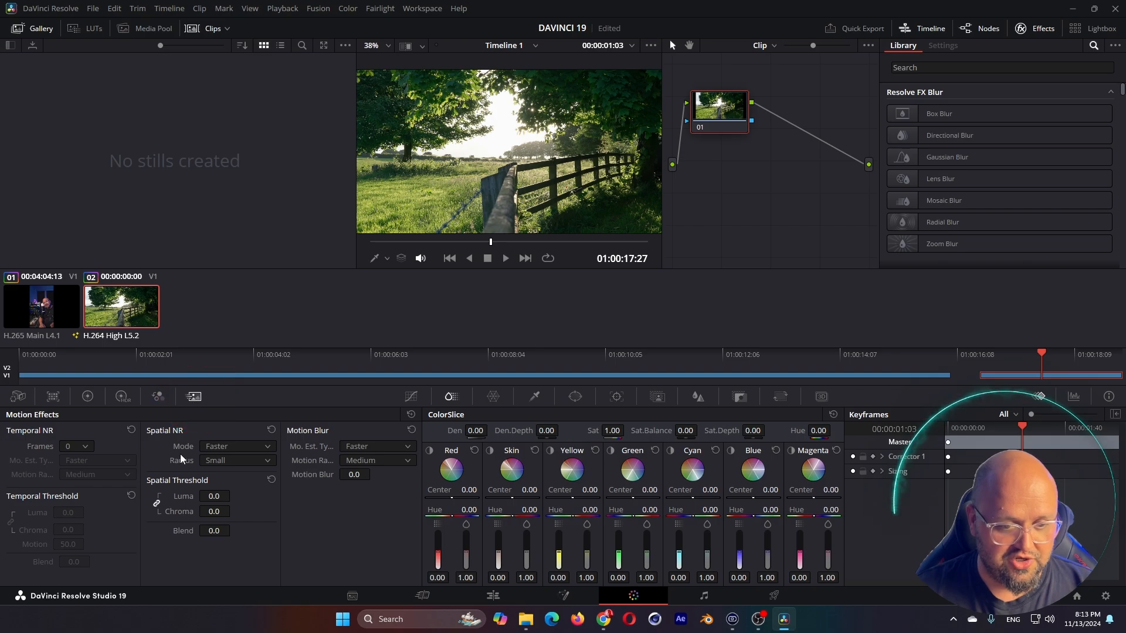
pyautogui.click(228, 448)
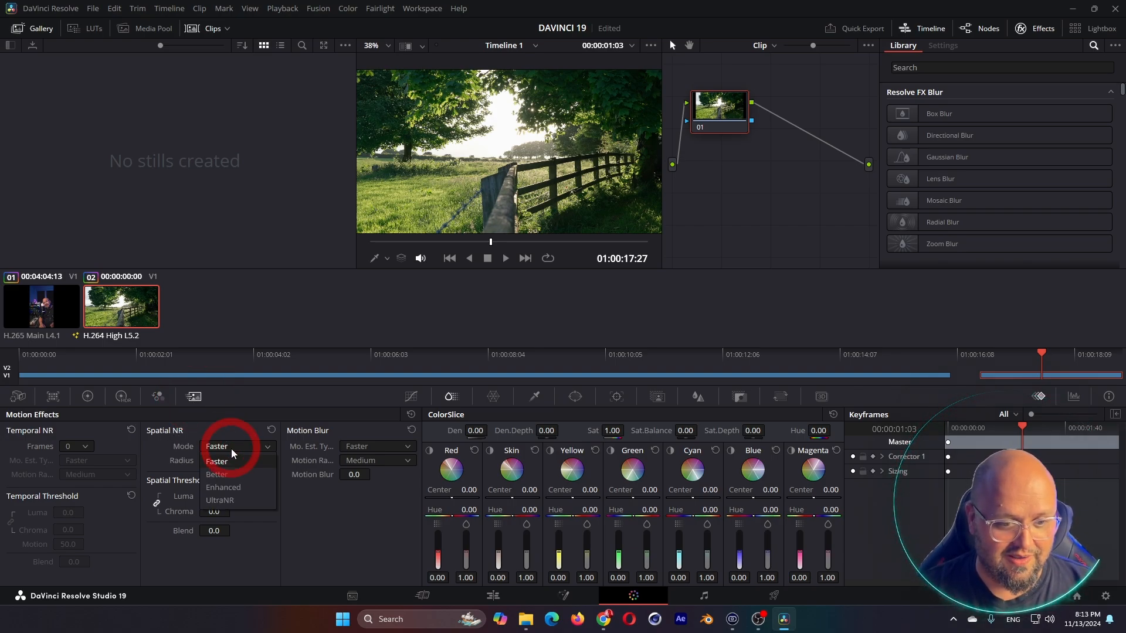
pyautogui.click(221, 502)
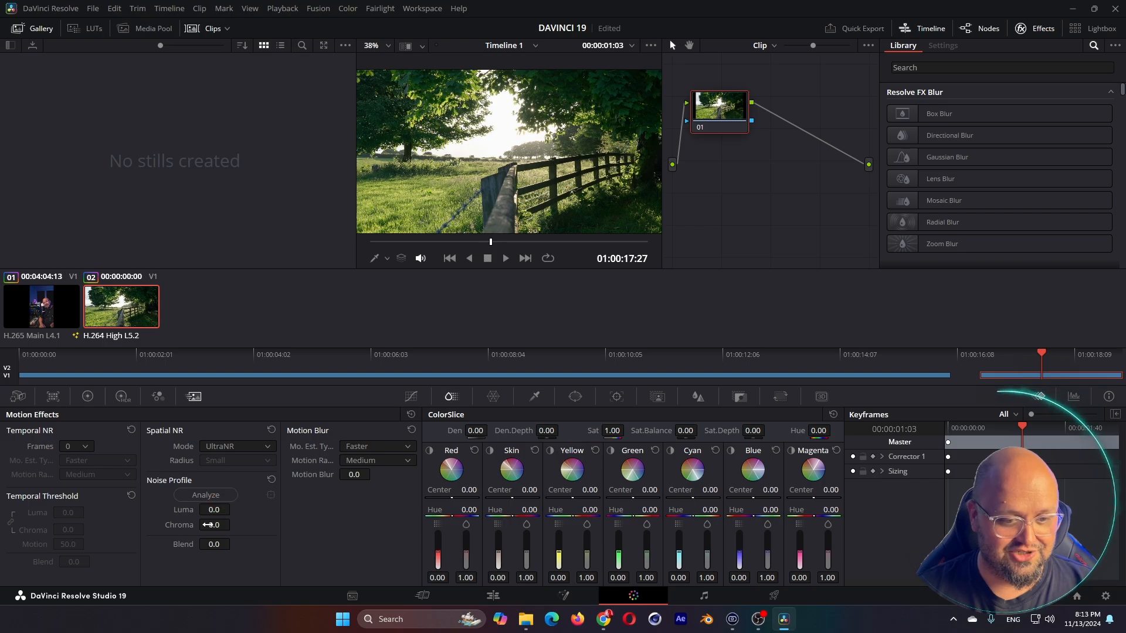
pyautogui.click(212, 494)
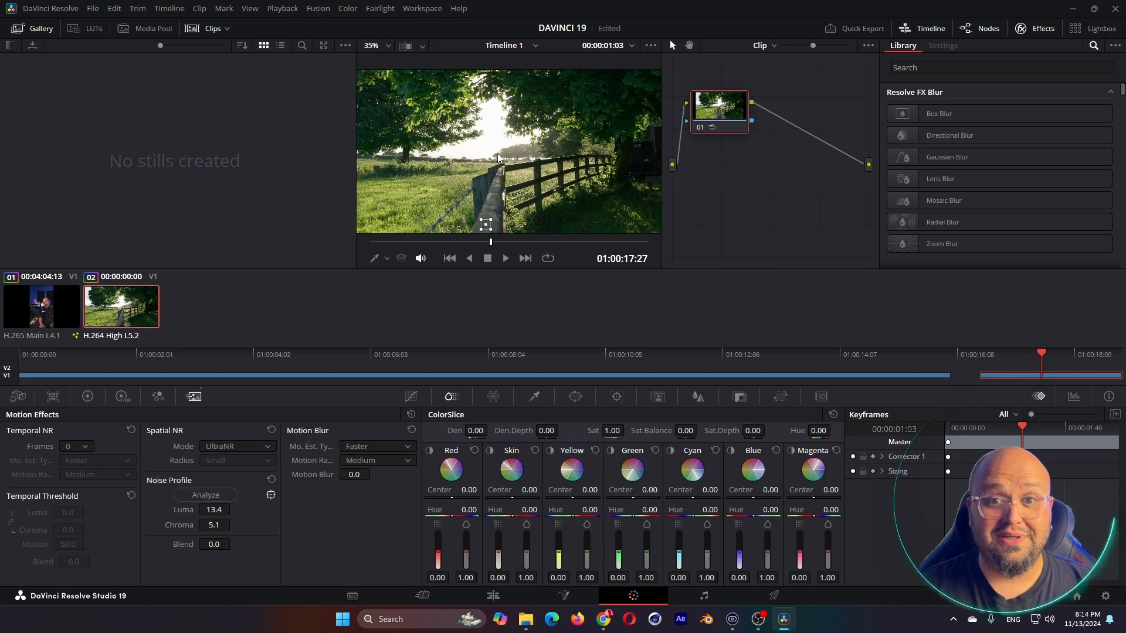
pyautogui.moveTo(497, 153); pyautogui.dragTo(508, 124)
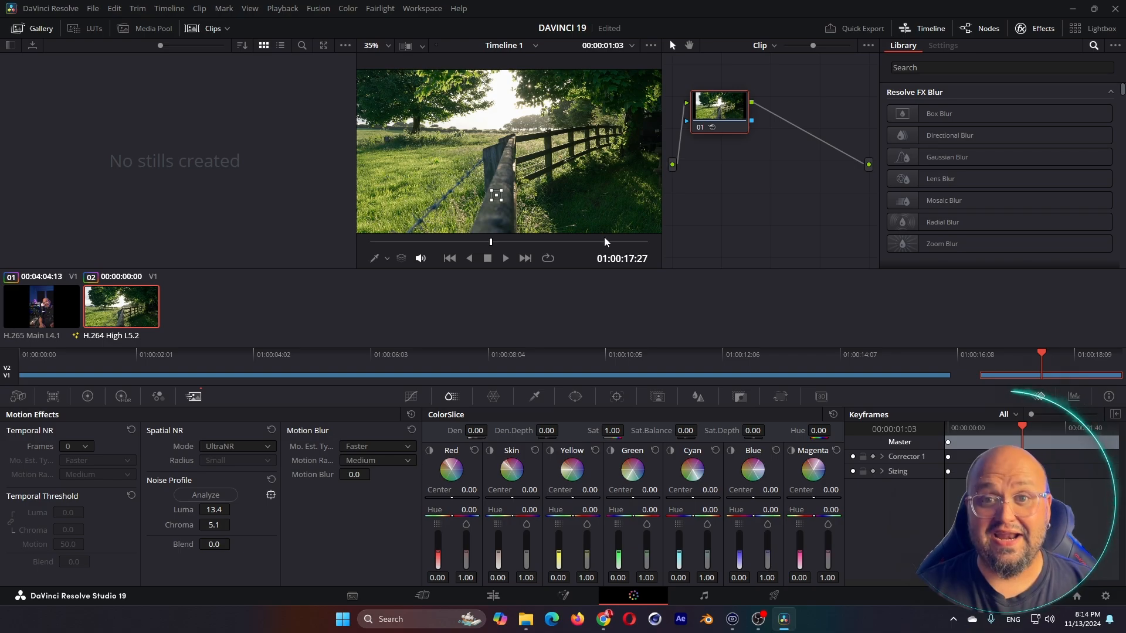
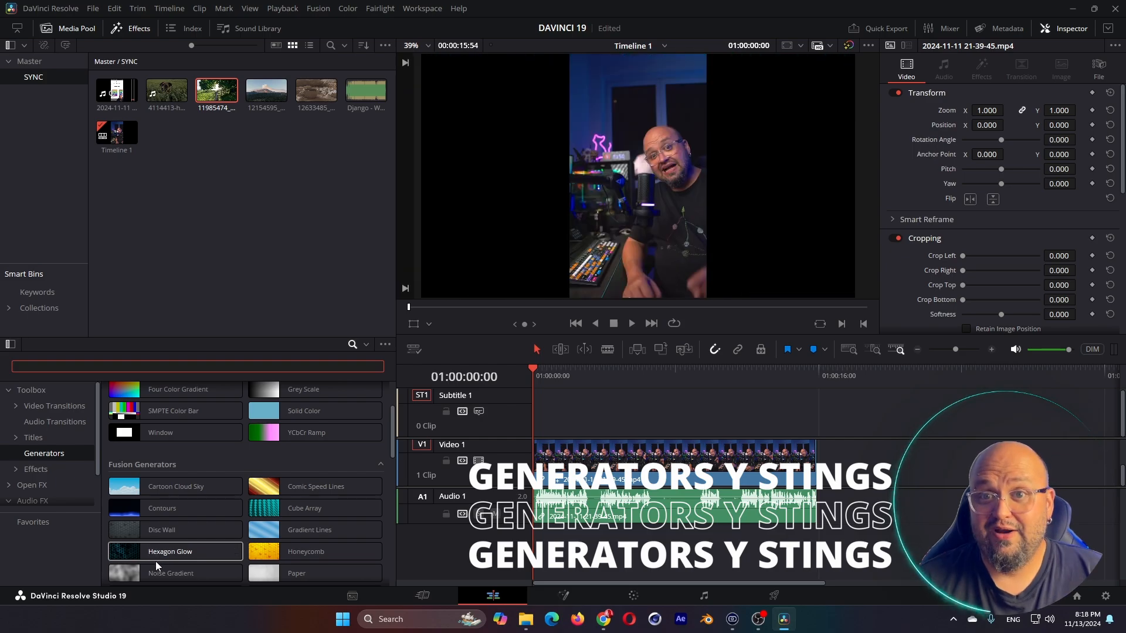
# Step: Try the Stage Curtains generator above the video clip at the timeline's start, preview it, and delete it
pyautogui.scroll(-2, 154, 560)
pyautogui.moveTo(136, 557); pyautogui.dragTo(563, 425)
pyautogui.moveTo(575, 374)
pyautogui.mouseDown()
pyautogui.moveTo(558, 377)
pyautogui.moveTo(584, 385)
pyautogui.mouseUp()
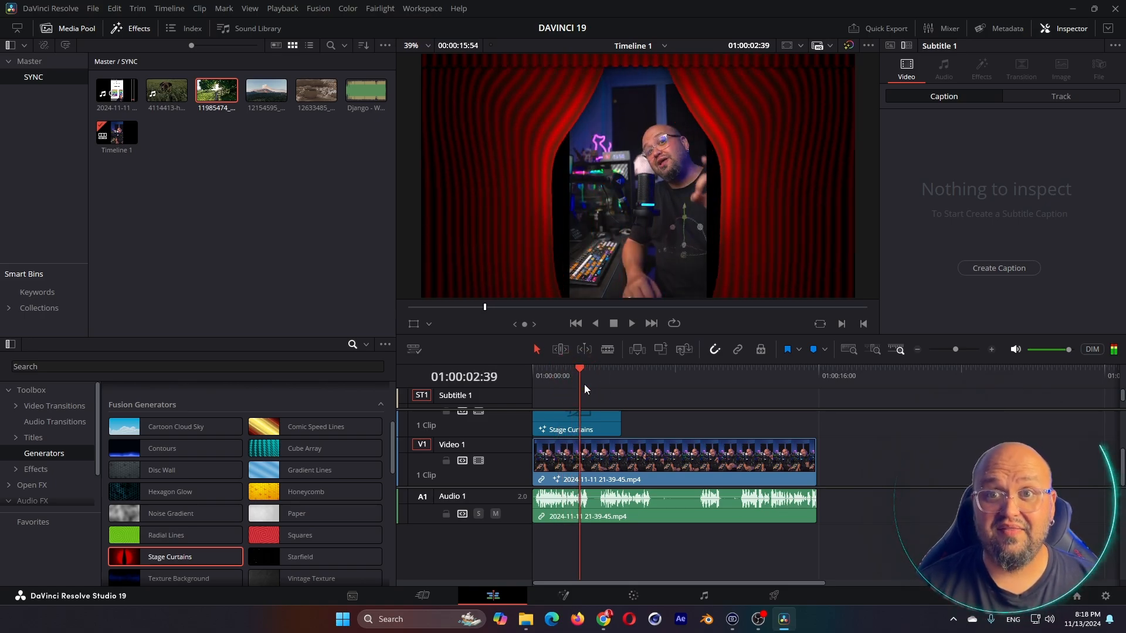
pyautogui.click(589, 414)
pyautogui.press('Delete')
# Step: Place the Blobs stinger transition above the video clip at 01:00:02:39 and replace its sample text with "KSPMN"
pyautogui.scroll(-5, 144, 532)
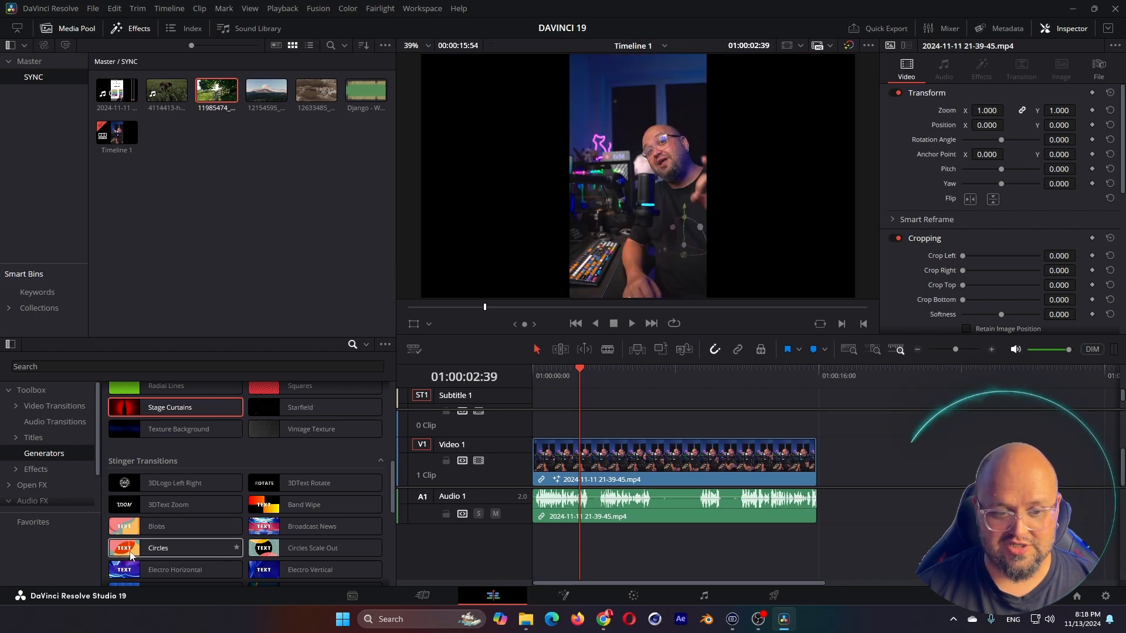
pyautogui.moveTo(150, 525); pyautogui.dragTo(583, 428)
pyautogui.moveTo(580, 370); pyautogui.dragTo(626, 375)
pyautogui.click(895, 251)
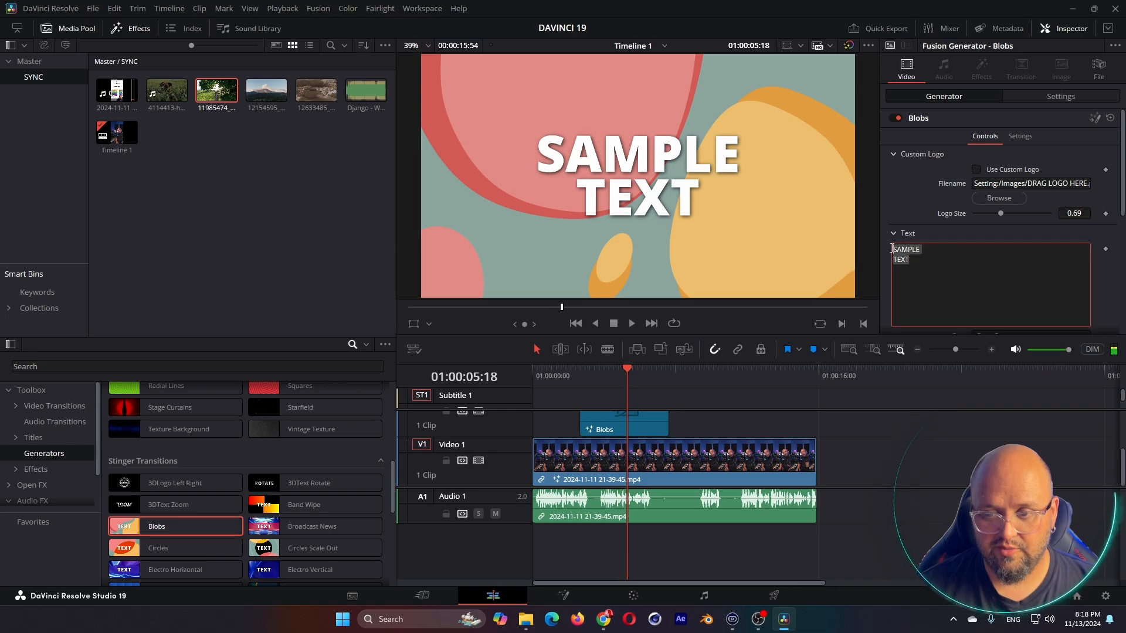
pyautogui.write('KSPMN')
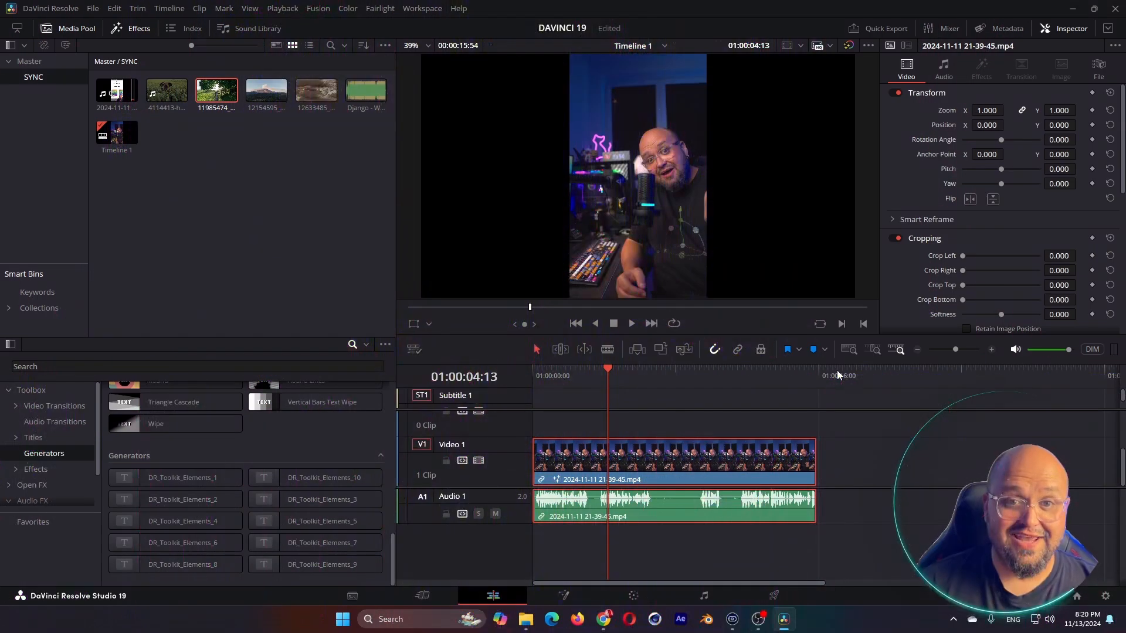
# Step: Delete the video clip from the timeline and place Django - Wonderland.mp3 at the start of Audio 1
pyautogui.press('Delete')
pyautogui.moveTo(366, 90); pyautogui.dragTo(533, 499)
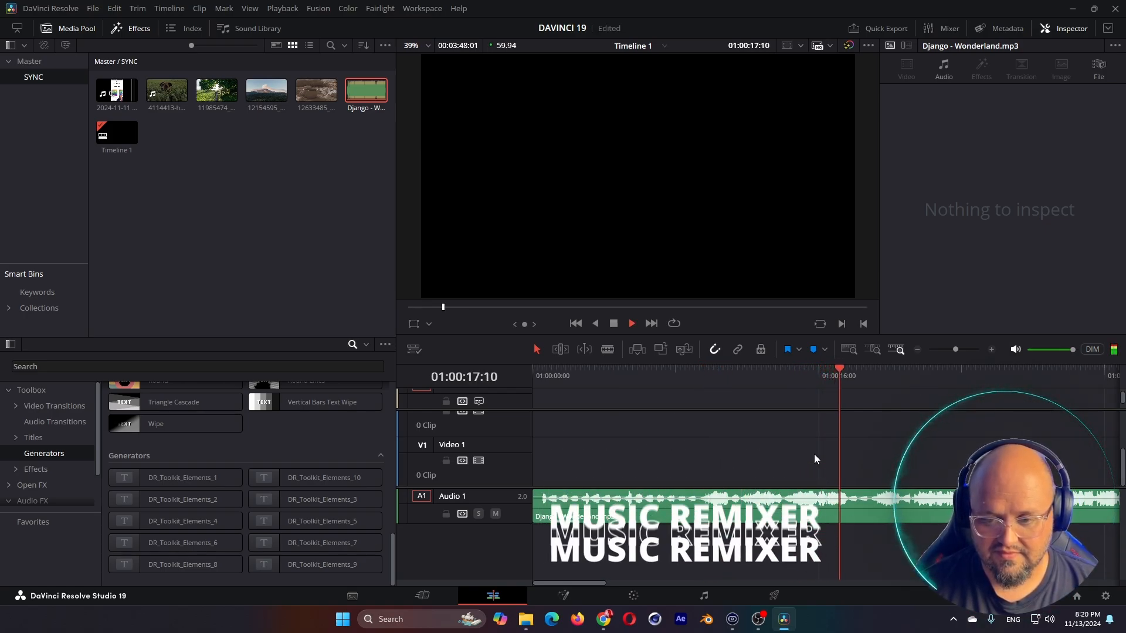
pyautogui.click(736, 381)
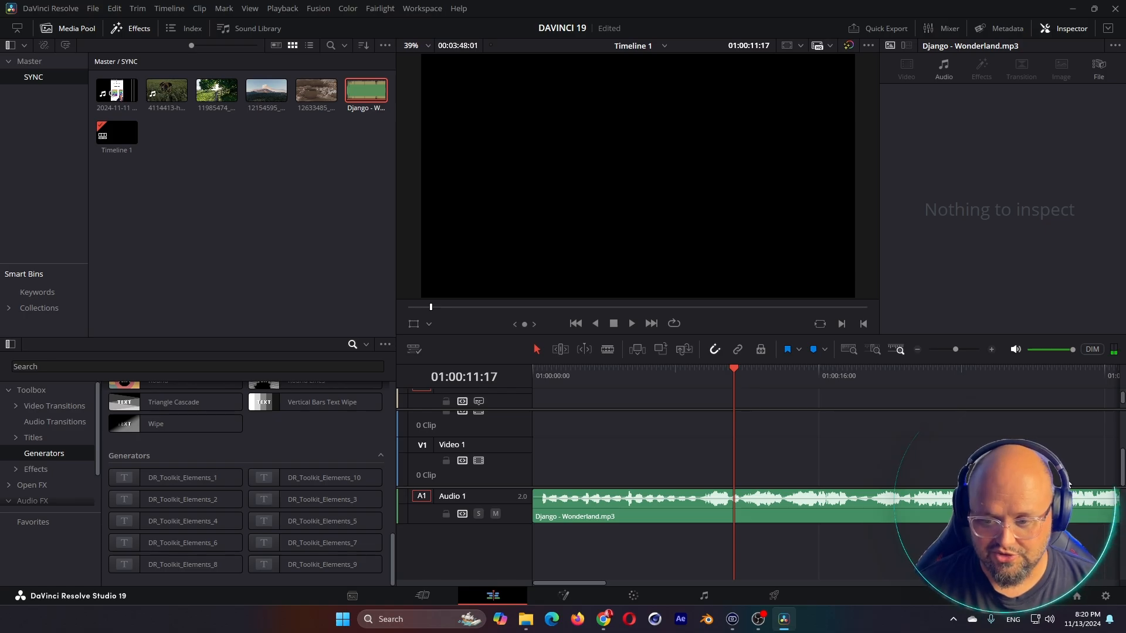
# Step: Set the music clip's volume to -6.7 and play it from 01:00:48:02
pyautogui.hscroll(5, 638, 469)
pyautogui.scroll(-4, 833, 413)
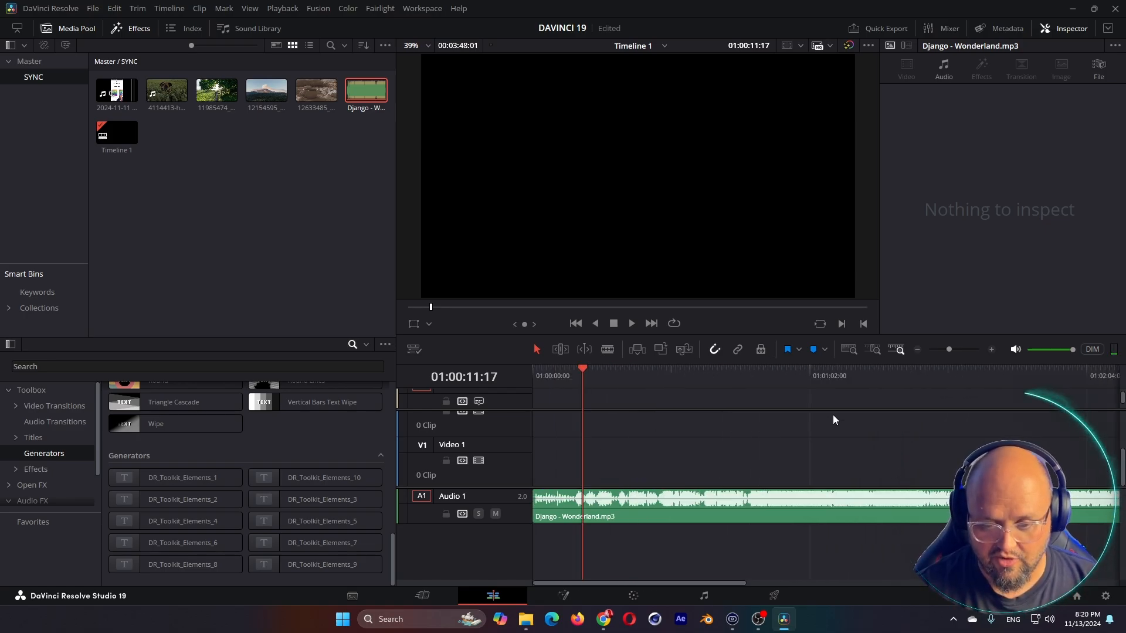
pyautogui.moveTo(758, 375); pyautogui.dragTo(746, 375)
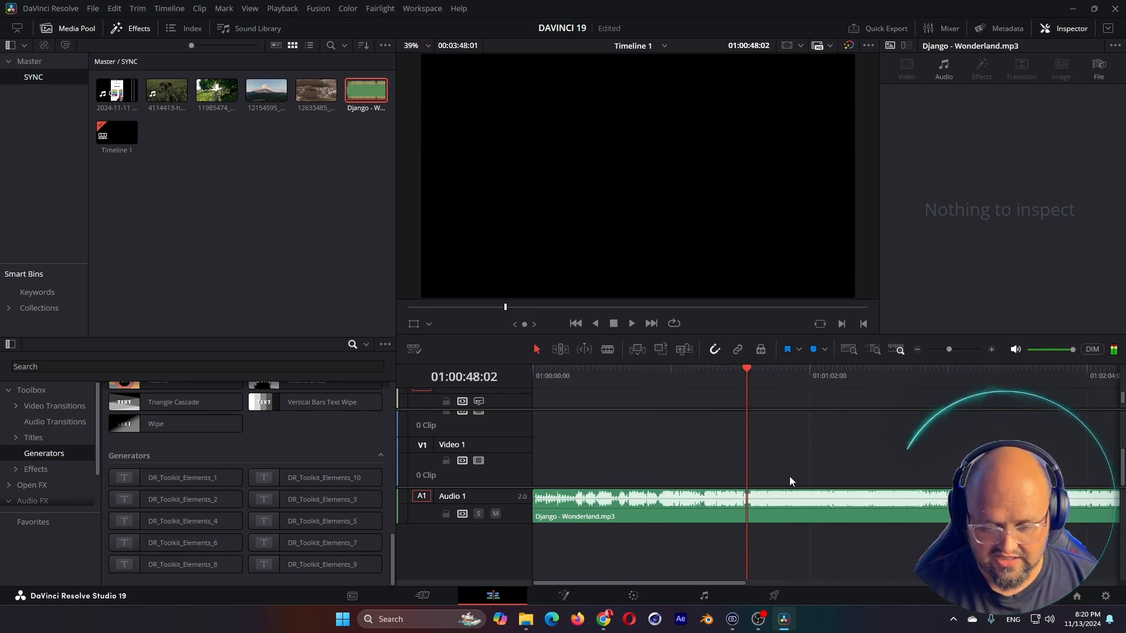
pyautogui.click(798, 506)
pyautogui.moveTo(1021, 110)
pyautogui.mouseDown()
pyautogui.moveTo(1005, 110)
pyautogui.moveTo(1017, 110)
pyautogui.mouseUp()
pyautogui.press('space')
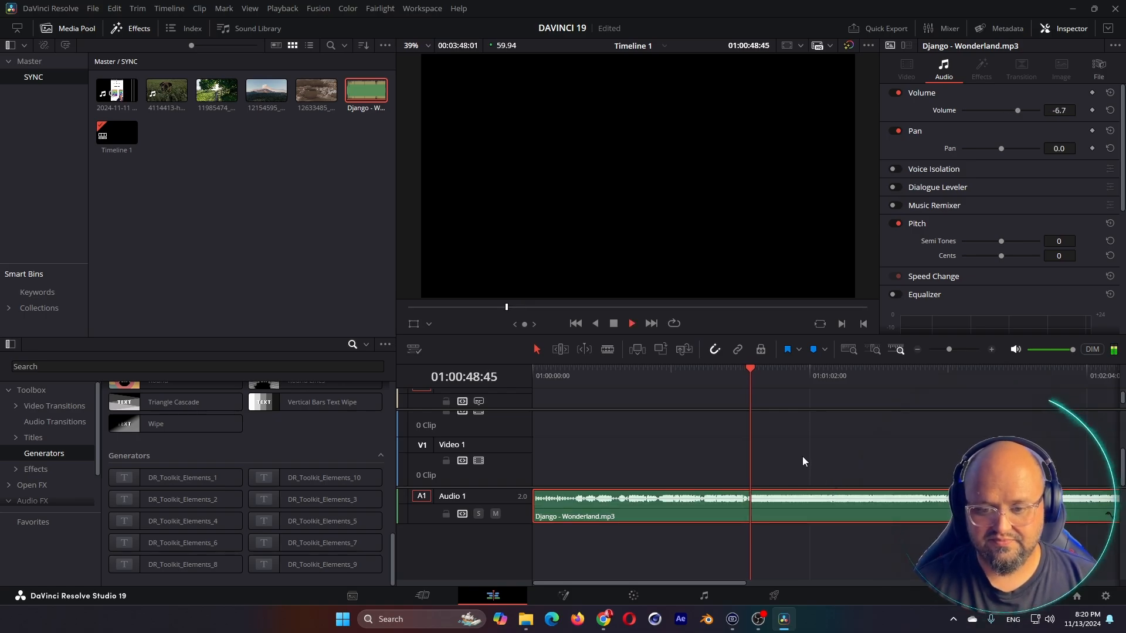
# Step: Trim the music's start at about 01:00:48:33, keep a 00:00:06:19 section, and return to the timeline's start
pyautogui.click(746, 375)
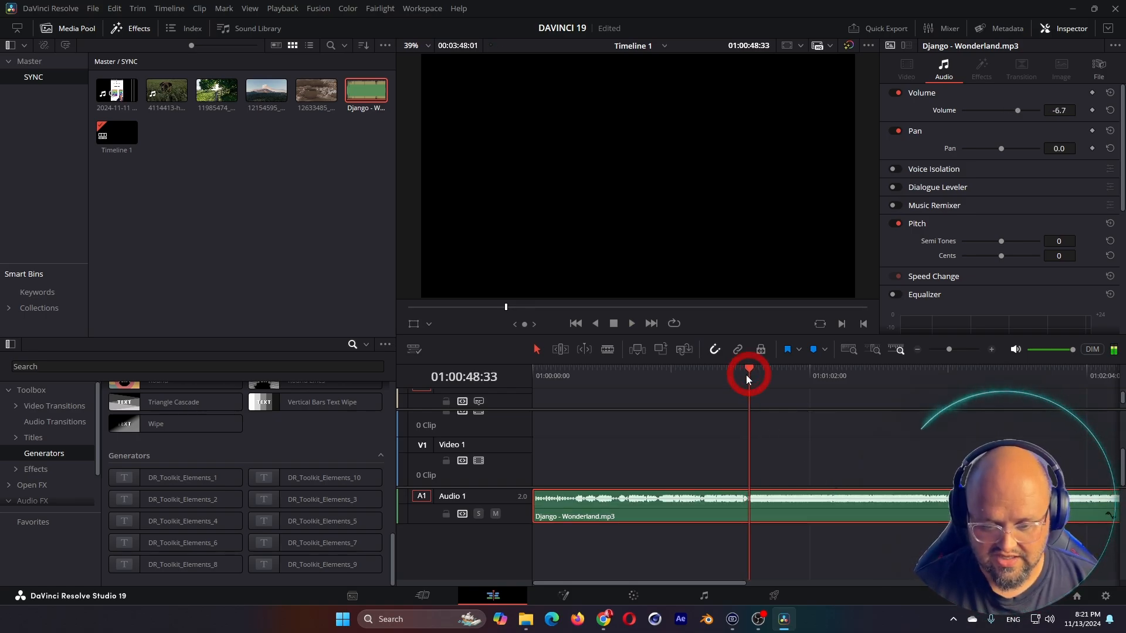
pyautogui.press('space')
pyautogui.hotkey('ctrl', 'shift', '[')
pyautogui.press('Home')
pyautogui.press('space')
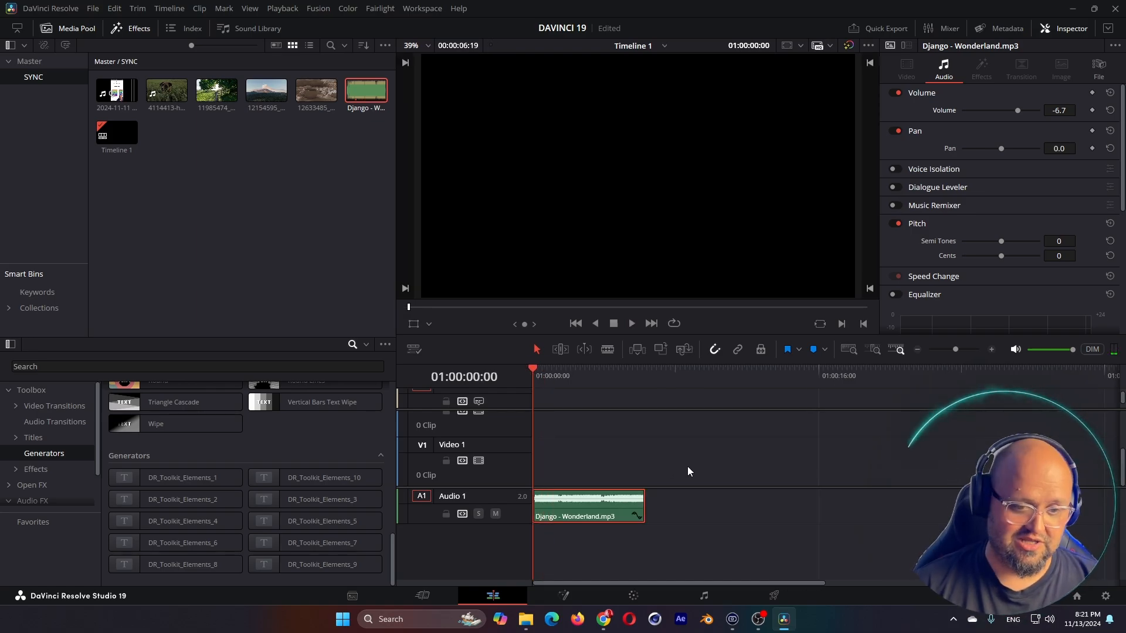
# Step: Play the beginning of the trimmed music clip and enable Music Remixer on it
pyautogui.press('space')
pyautogui.press('space')
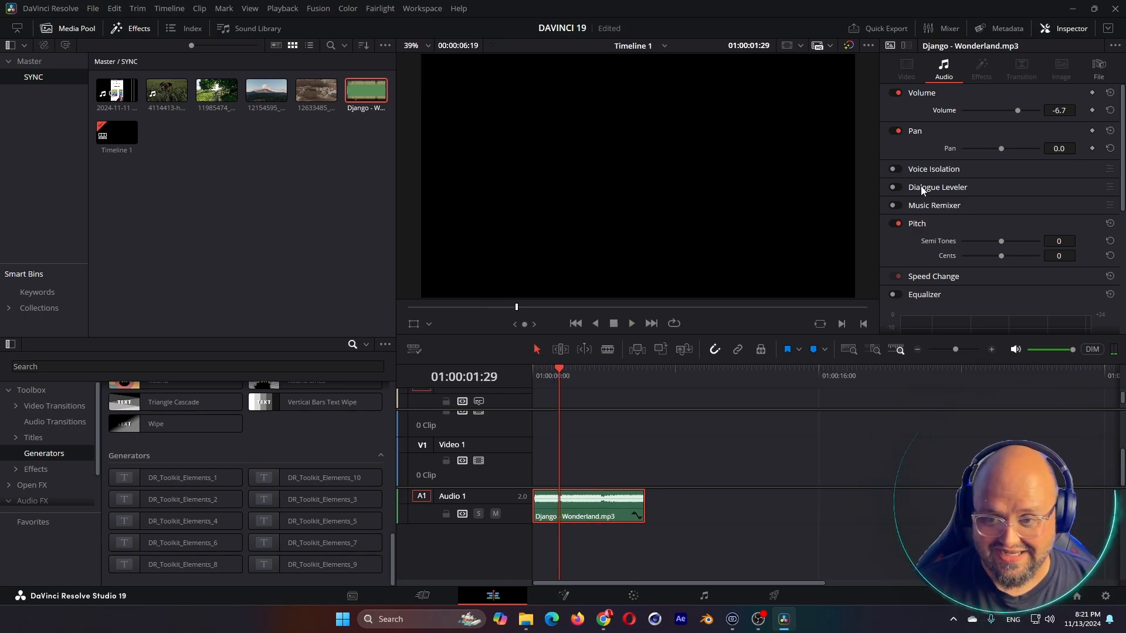
pyautogui.click(894, 206)
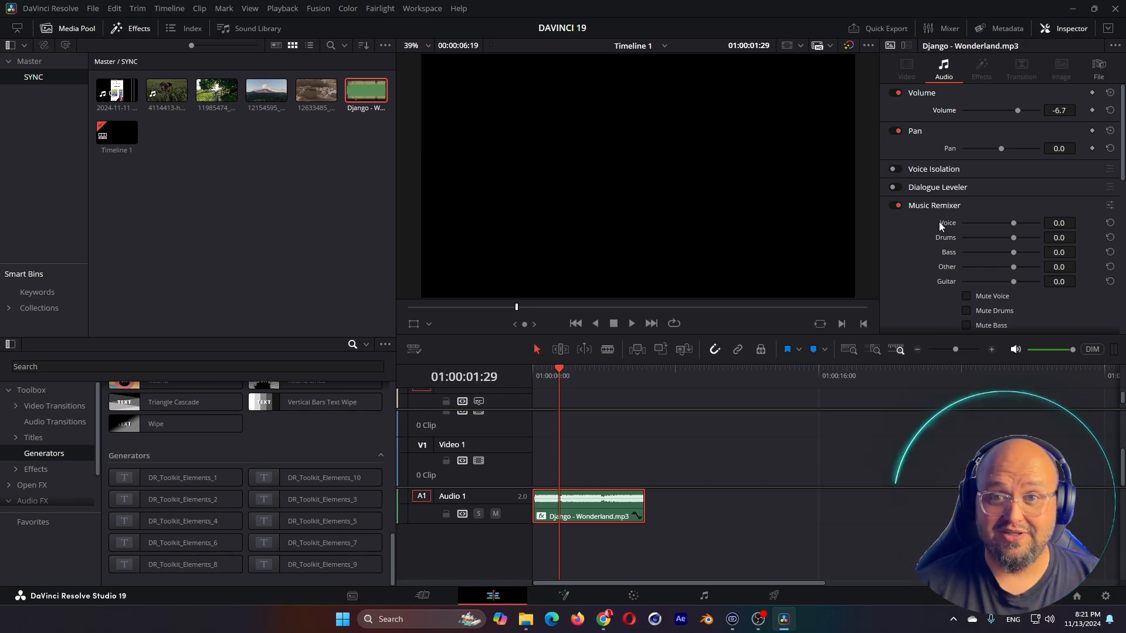
# Step: Mute the voice in Music Remixer and play the music clip from the start of the timeline
pyautogui.scroll(-2, 1016, 297)
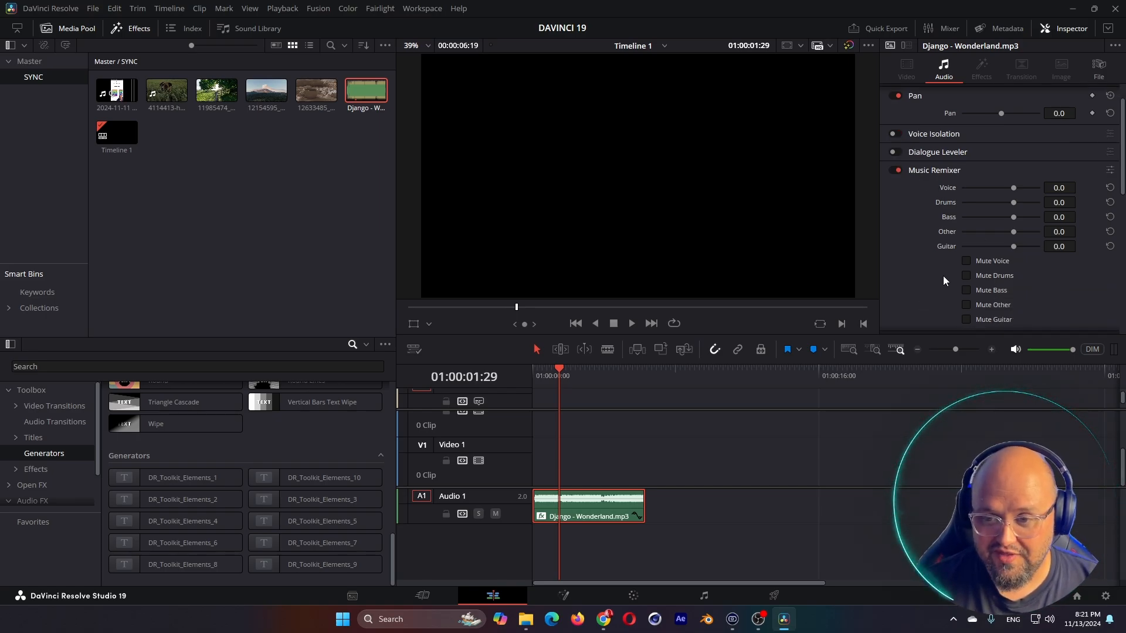
pyautogui.moveTo(550, 368); pyautogui.dragTo(497, 377)
pyautogui.press('space')
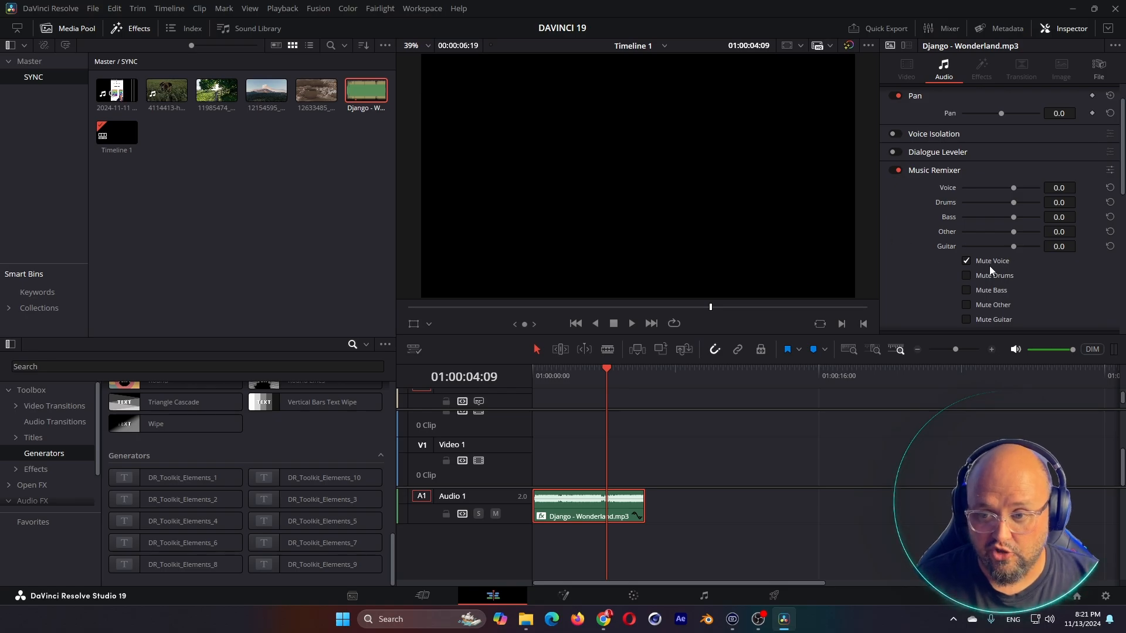
# Step: Isolate the voice by muting guitar, other, bass and drums in Music Remixer, and play the clip from the start
pyautogui.click(966, 319)
pyautogui.click(966, 304)
pyautogui.click(966, 290)
pyautogui.click(966, 275)
pyautogui.click(428, 376)
pyautogui.press('Home')
pyautogui.press('space')
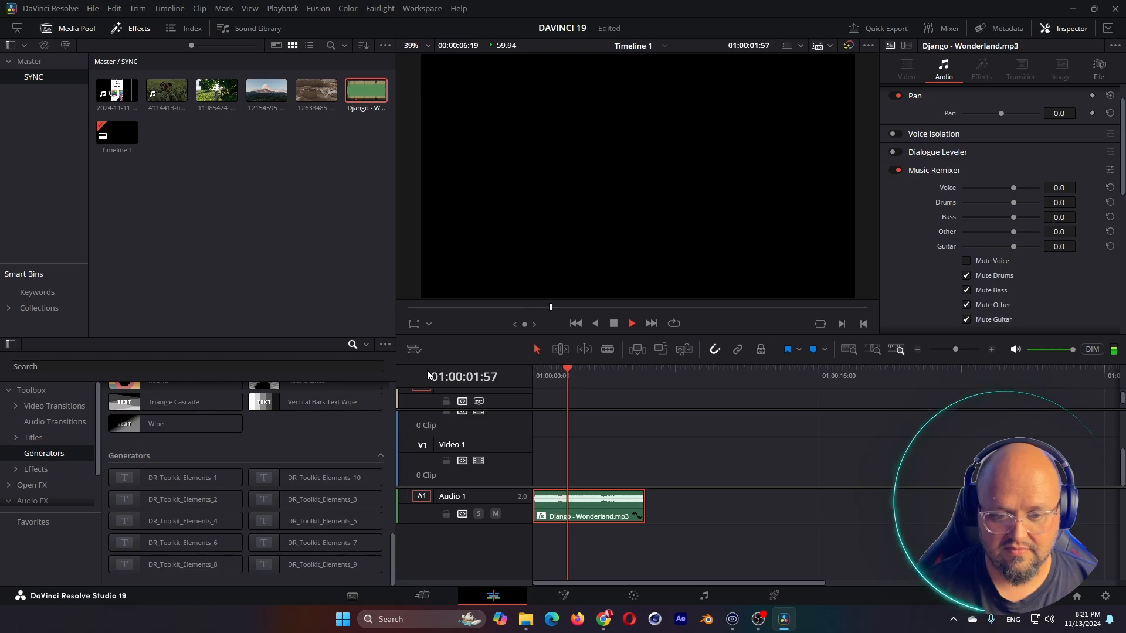
pyautogui.press('space')
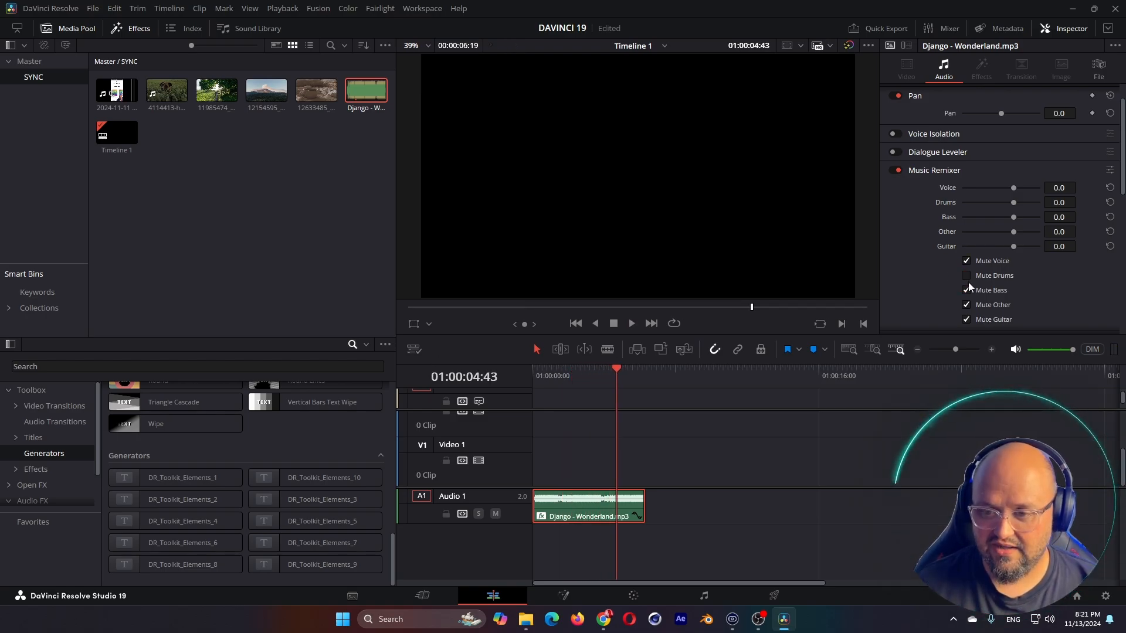
# Step: Isolate the drums by muting the voice and unmuting the drums, and play the clip from the start
pyautogui.click(499, 381)
pyautogui.press('Home')
pyautogui.press('space')
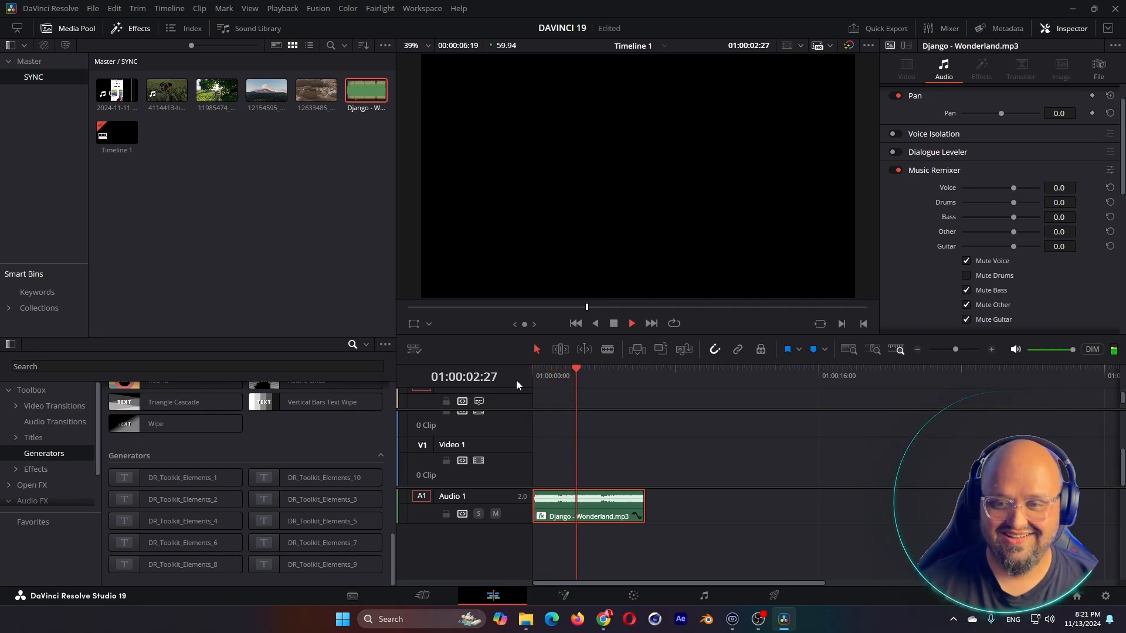
# Step: Unmute the voice, bass, other and guitar parts in Music Remixer
pyautogui.click(966, 261)
pyautogui.click(966, 290)
pyautogui.click(966, 305)
pyautogui.click(966, 320)
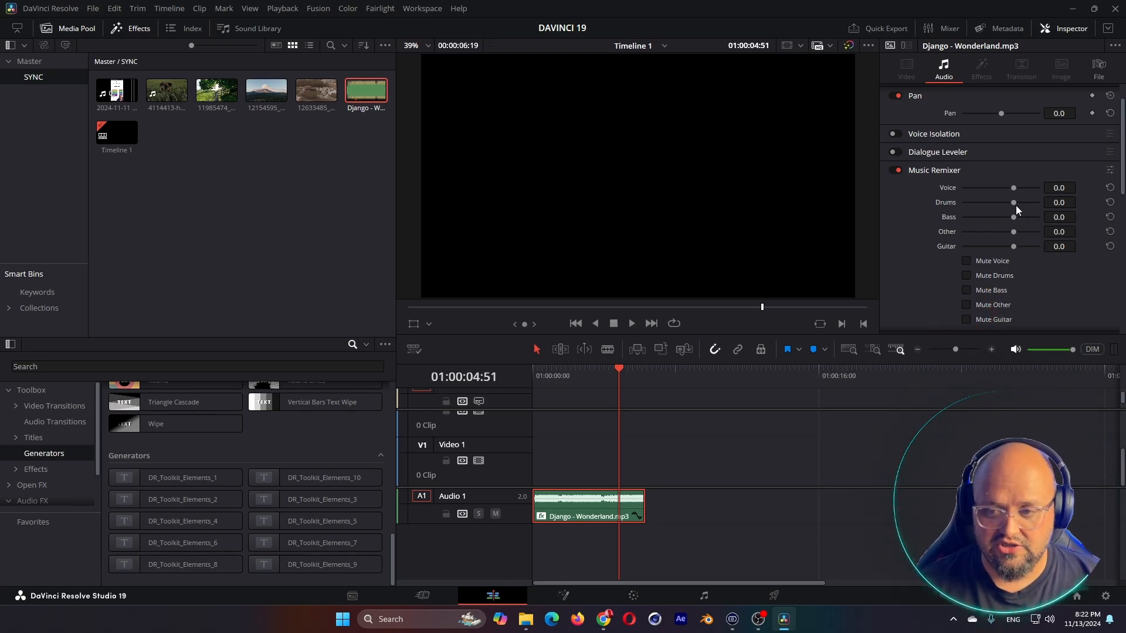
# Step: Lower Music Remixer's Voice to -3.5 and Drums to -48.4 while playing the clip, and return to the timeline's start
pyautogui.moveTo(1014, 202)
pyautogui.mouseDown()
pyautogui.moveTo(1001, 204)
pyautogui.moveTo(1007, 187)
pyautogui.mouseUp()
pyautogui.moveTo(551, 371); pyautogui.dragTo(504, 387)
pyautogui.press('space')
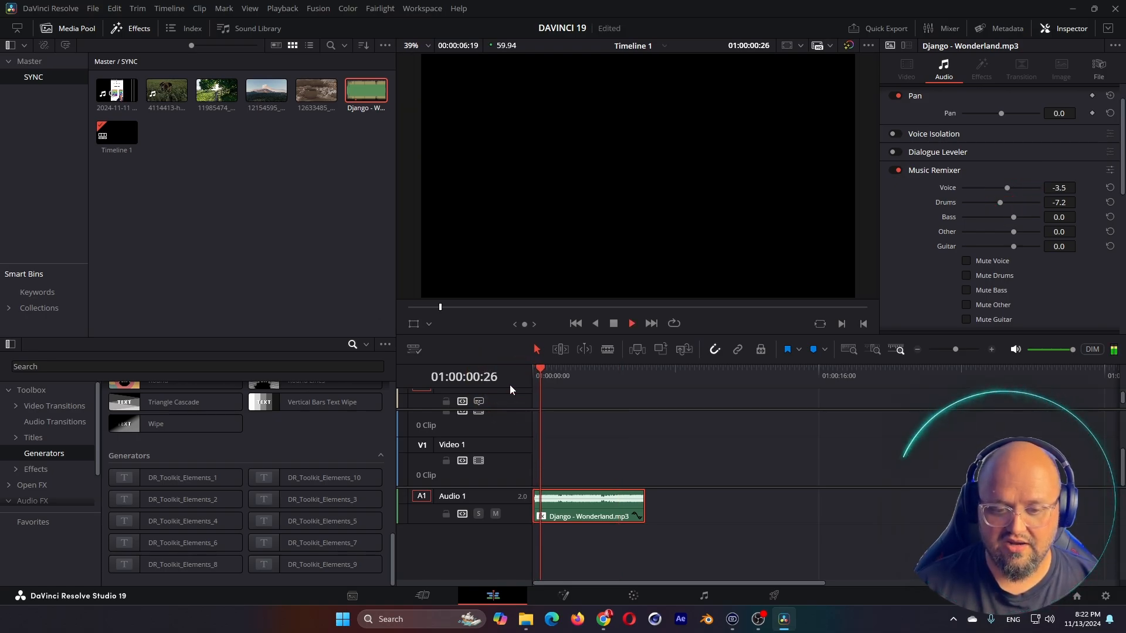
pyautogui.moveTo(996, 203); pyautogui.dragTo(979, 203)
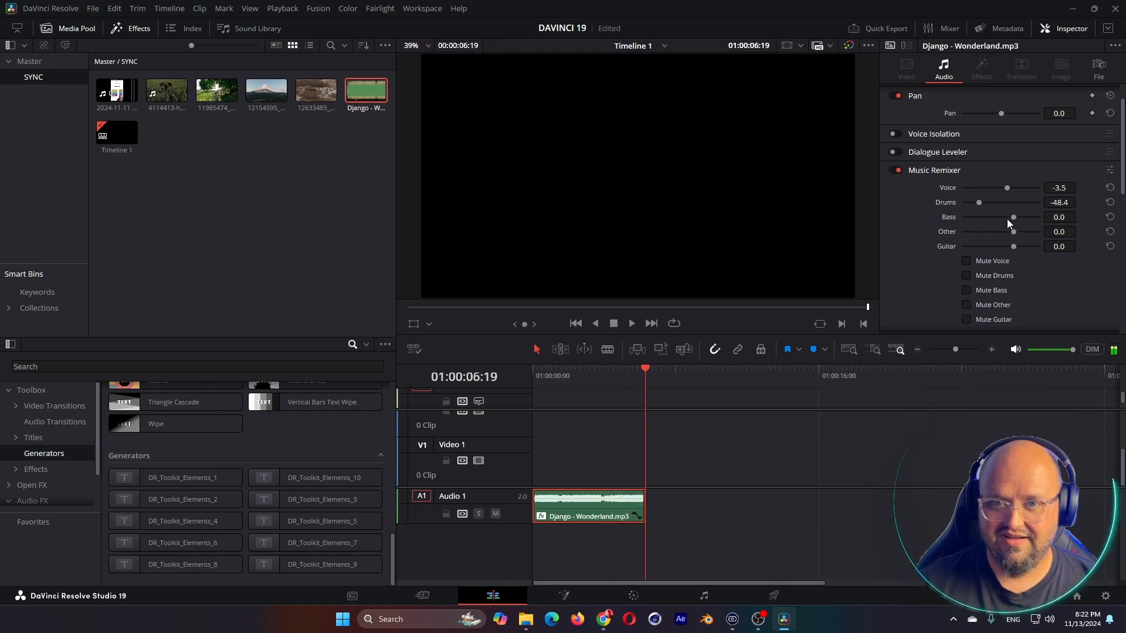
pyautogui.moveTo(607, 369); pyautogui.dragTo(521, 385)
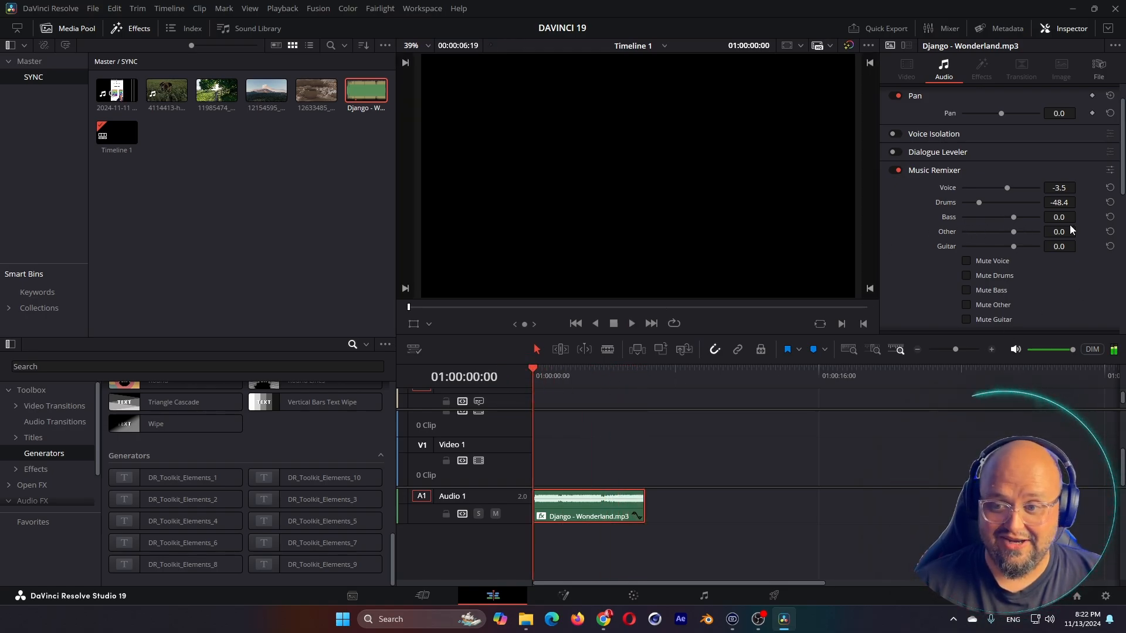
# Step: Set Music Remixer's Drums to -7.2, play the clip's opening, and open the remixer's detailed settings
pyautogui.moveTo(979, 203); pyautogui.dragTo(996, 210)
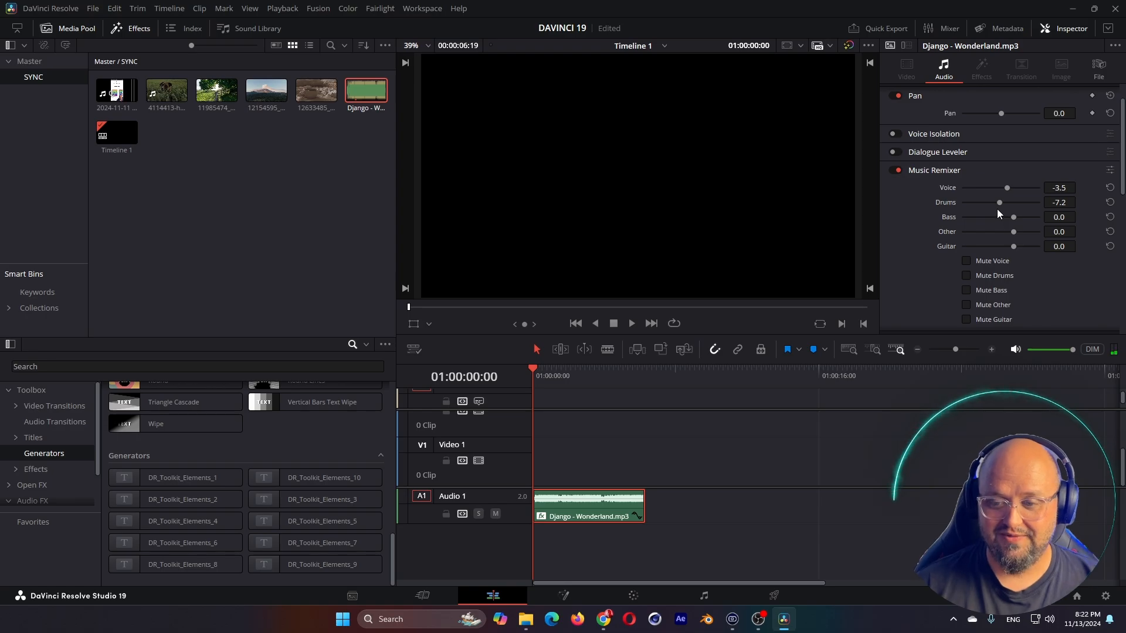
pyautogui.press('space')
pyautogui.scroll(-1, 997, 209)
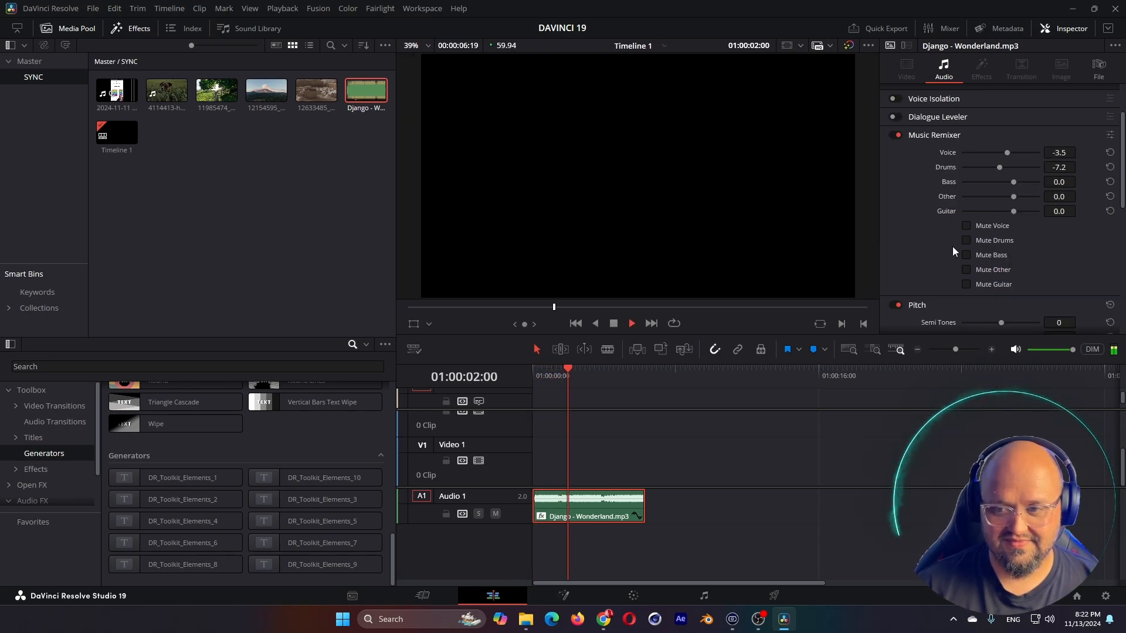
pyautogui.press('space')
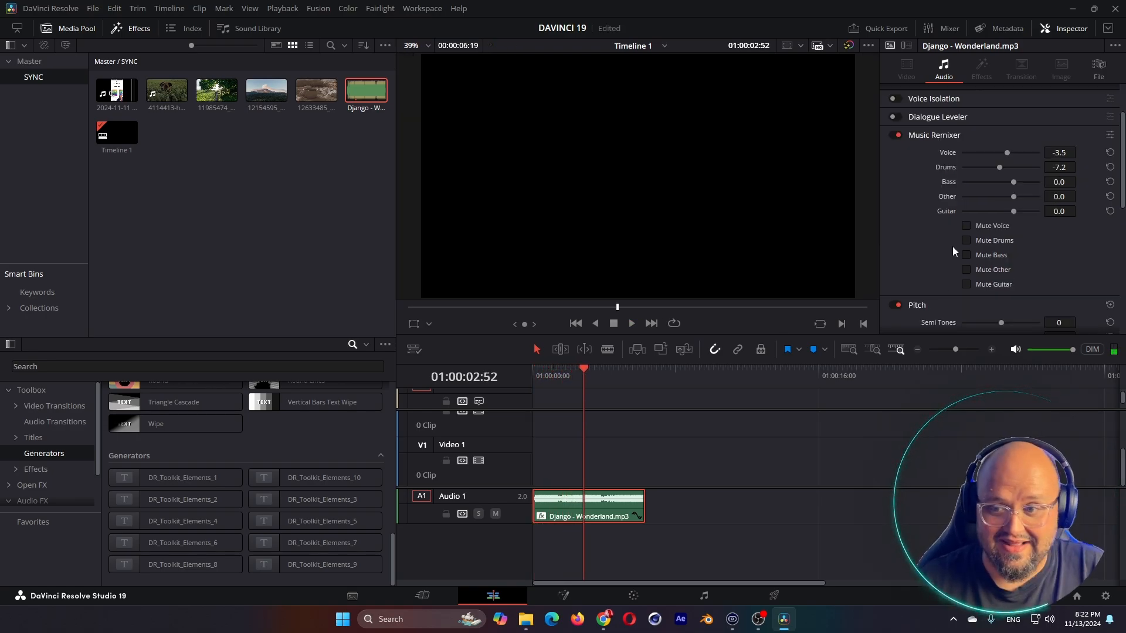
pyautogui.click(1109, 135)
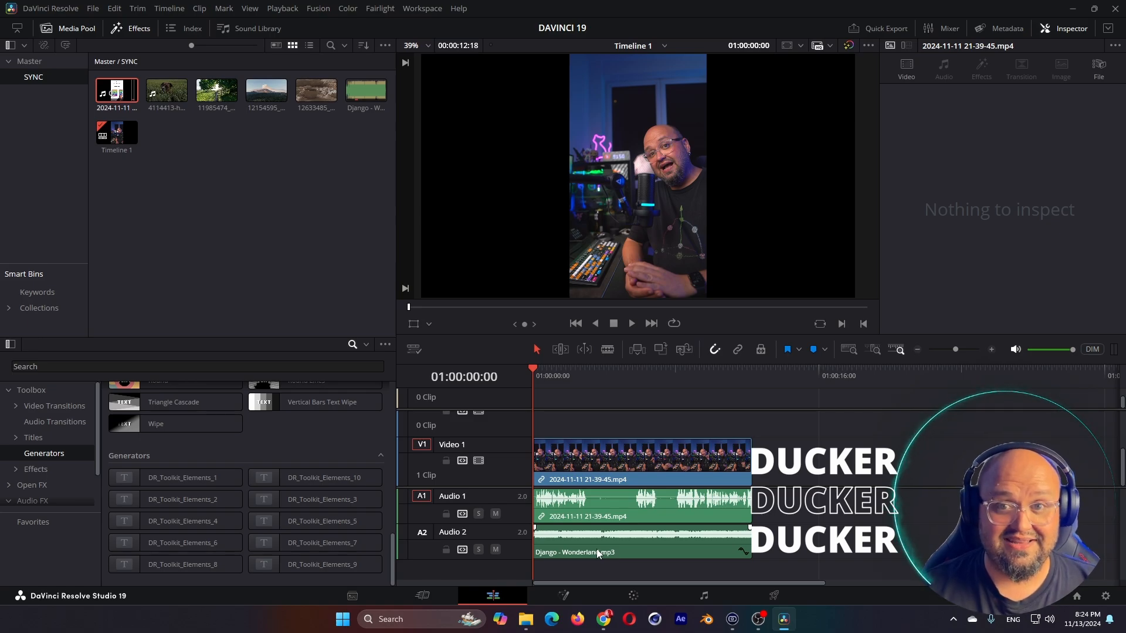
# Step: Play the opening of the talking clip with the music on Audio 2, and return to the timeline's start
pyautogui.press('space')
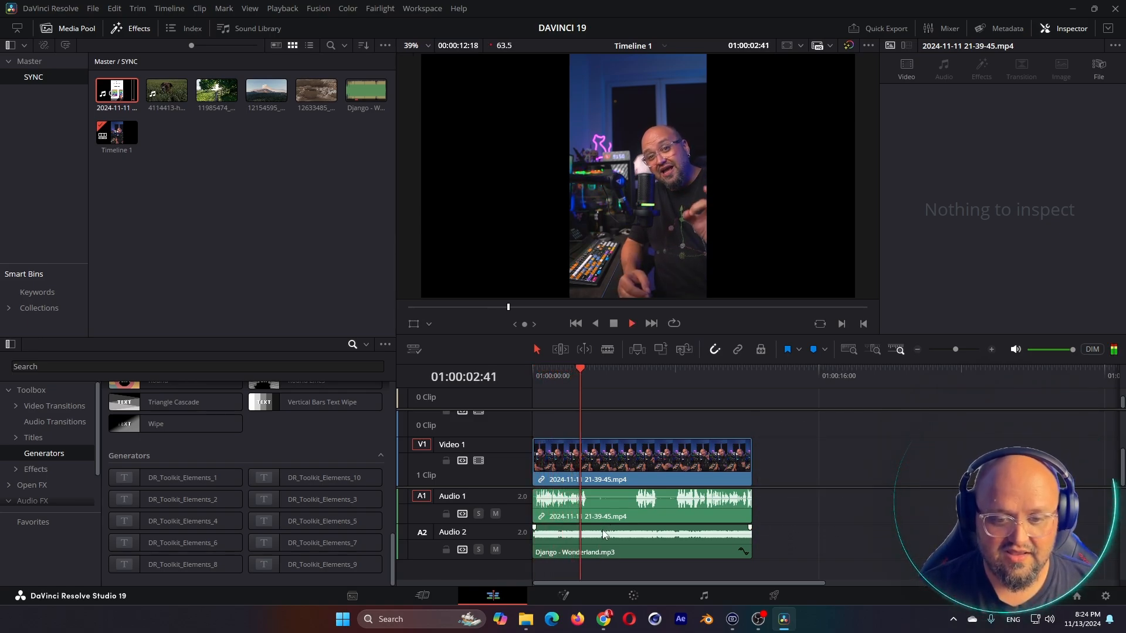
pyautogui.press('space')
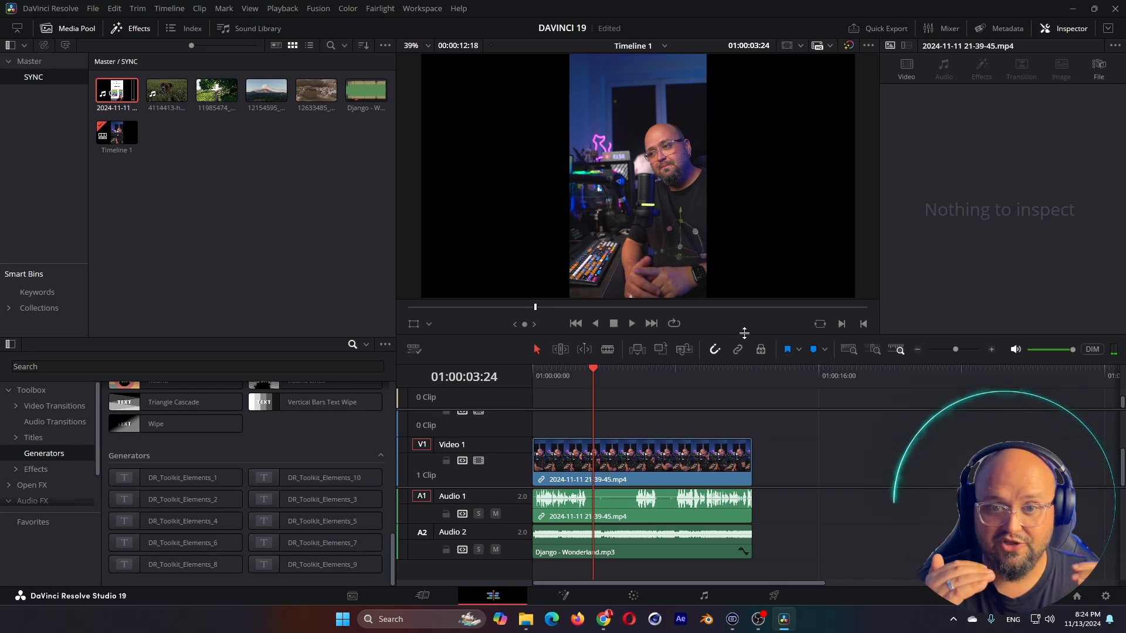
pyautogui.press('Home')
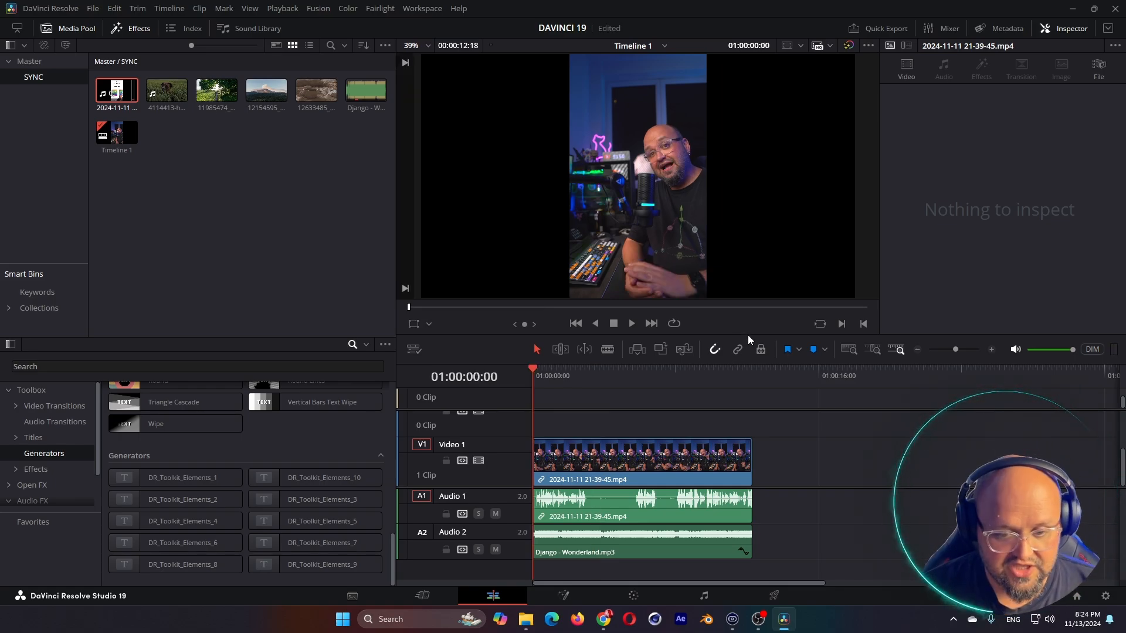
# Step: Inspect the clip-level audio settings of Django - Wonderland.mp3 on Audio 2, and deselect the clip
pyautogui.click(728, 553)
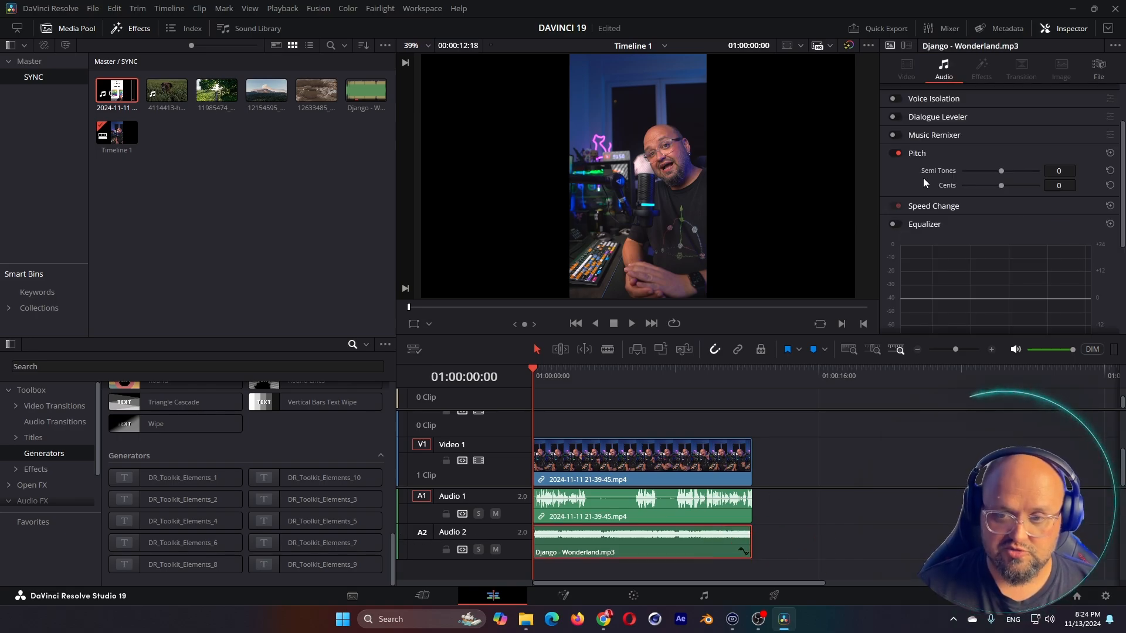
pyautogui.scroll(2, 929, 119)
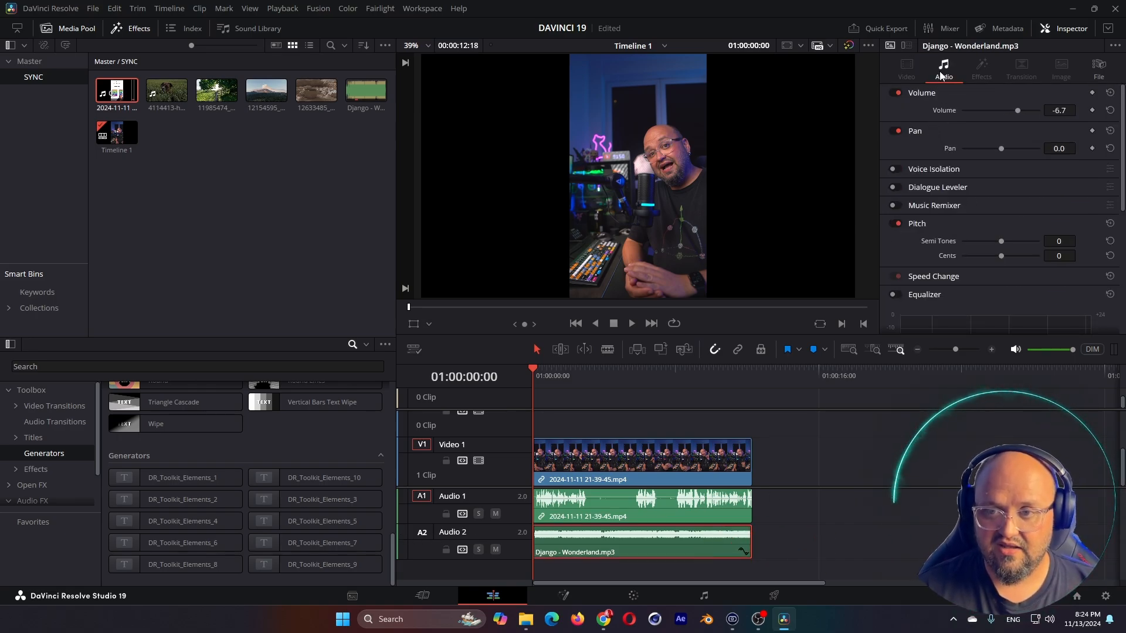
pyautogui.click(794, 543)
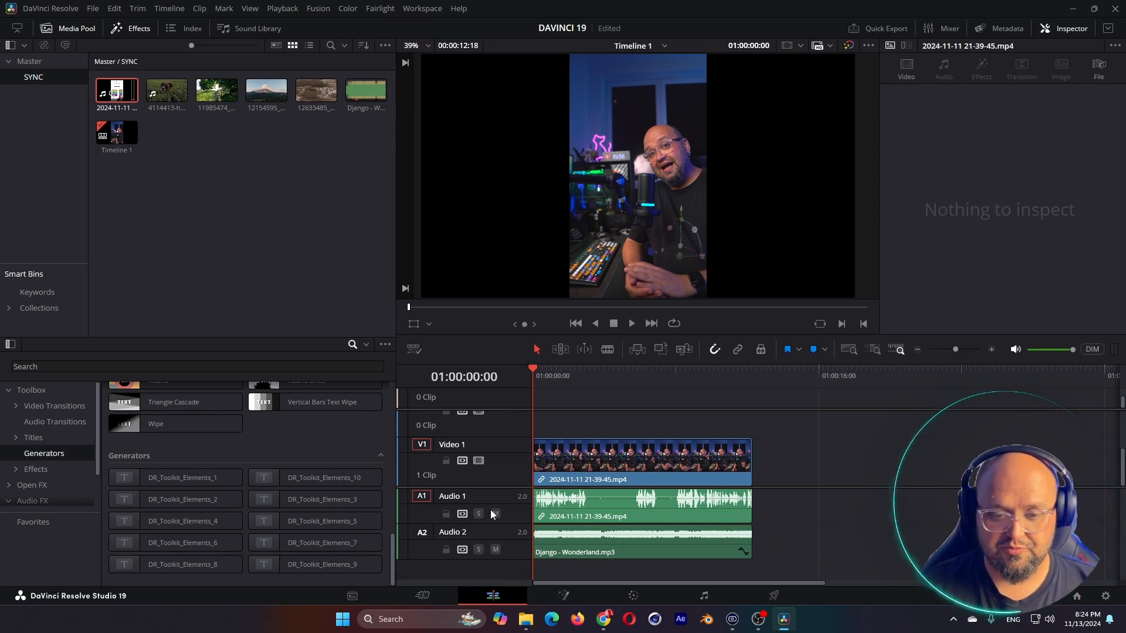
# Step: Enable Ducker on the Audio 2 track with Audio 1 as source and a Duck Level of 15.0, and play the timeline
pyautogui.click(517, 550)
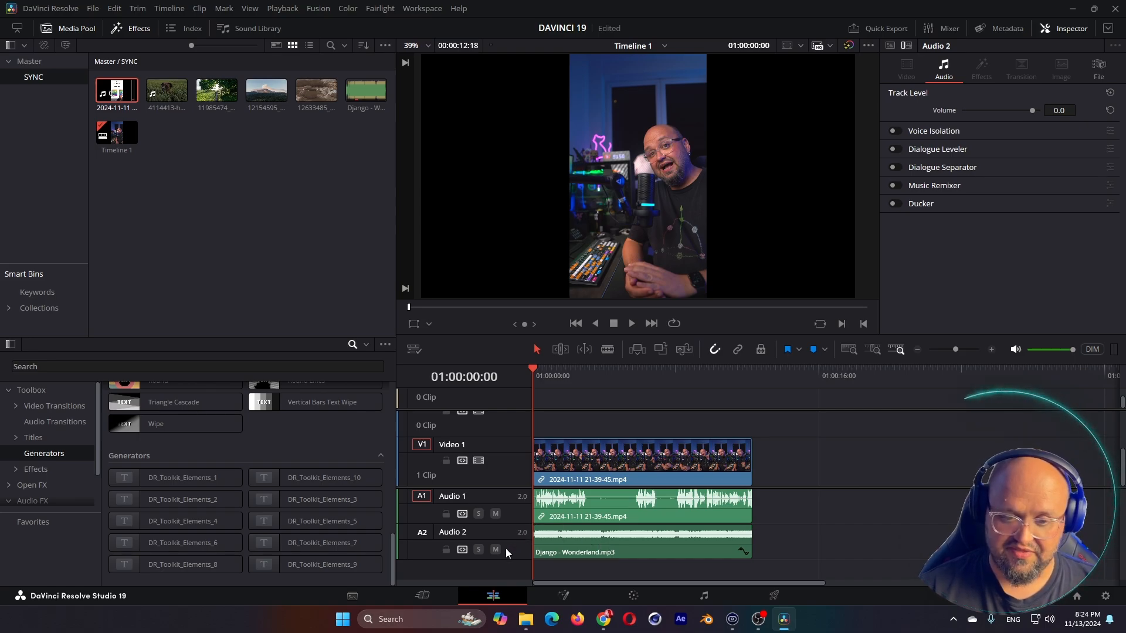
pyautogui.click(895, 202)
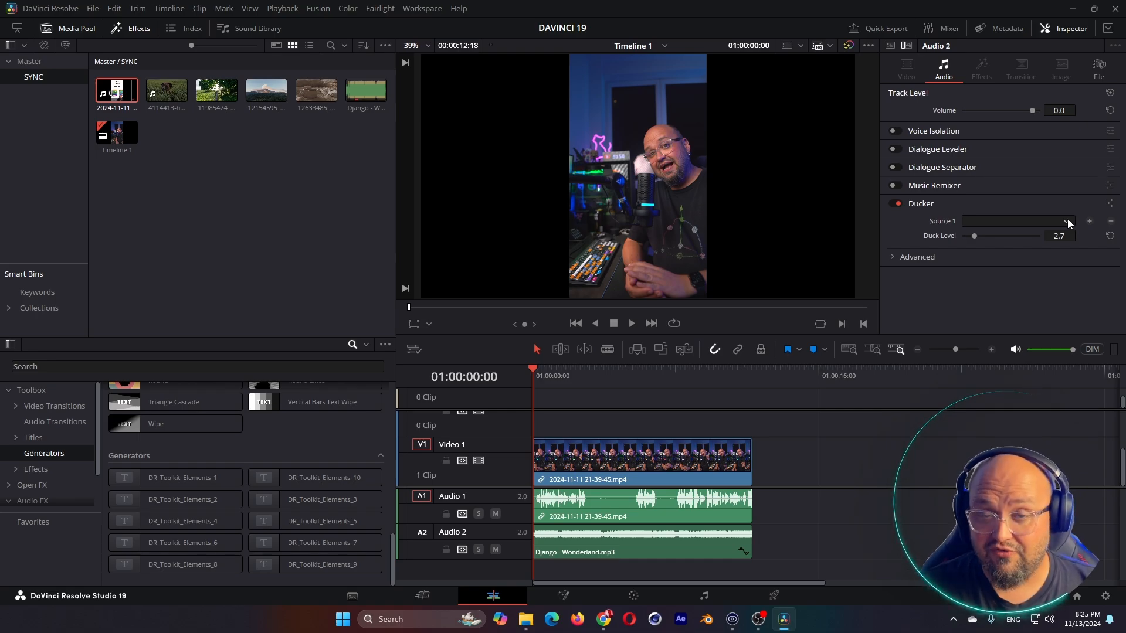
pyautogui.click(997, 223)
pyautogui.click(990, 237)
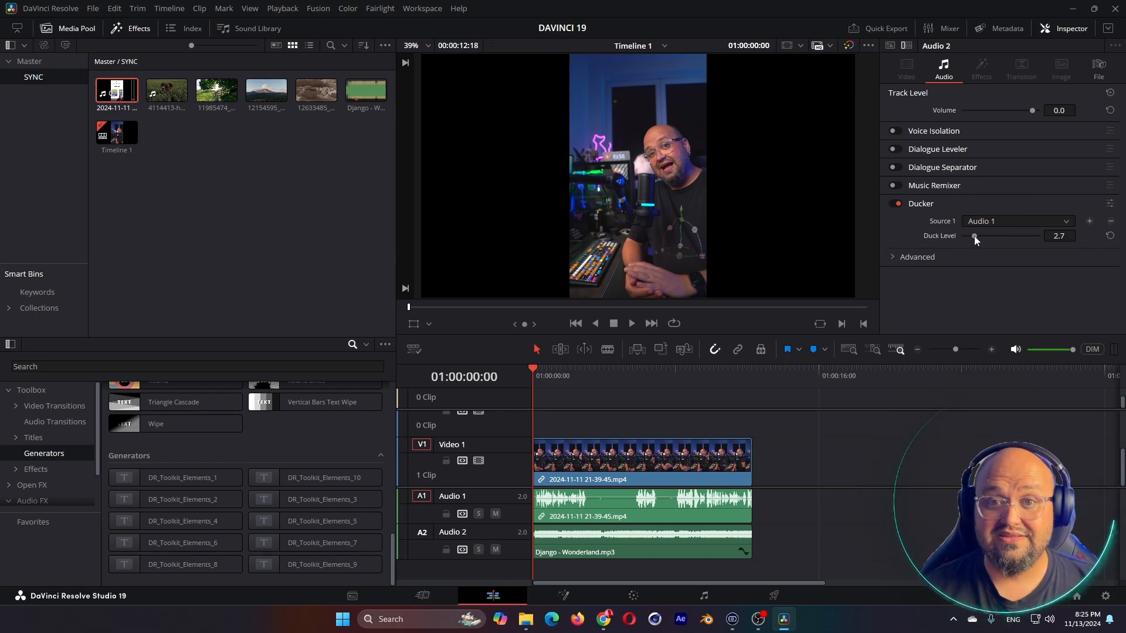
pyautogui.moveTo(1004, 234); pyautogui.dragTo(1026, 234)
pyautogui.press('space')
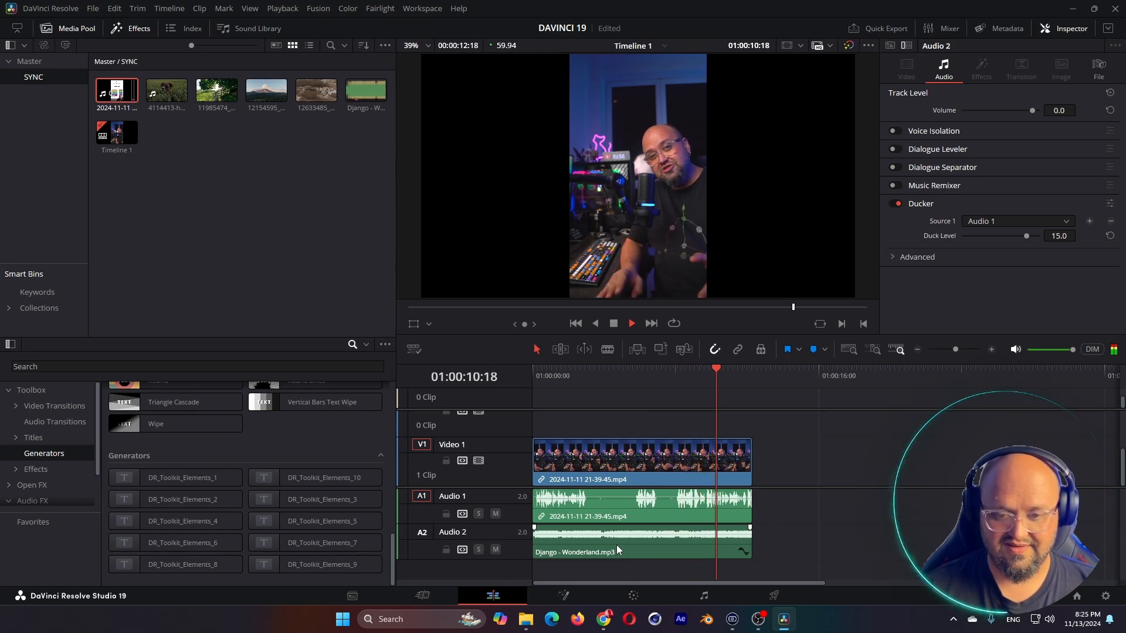
pyautogui.press('space')
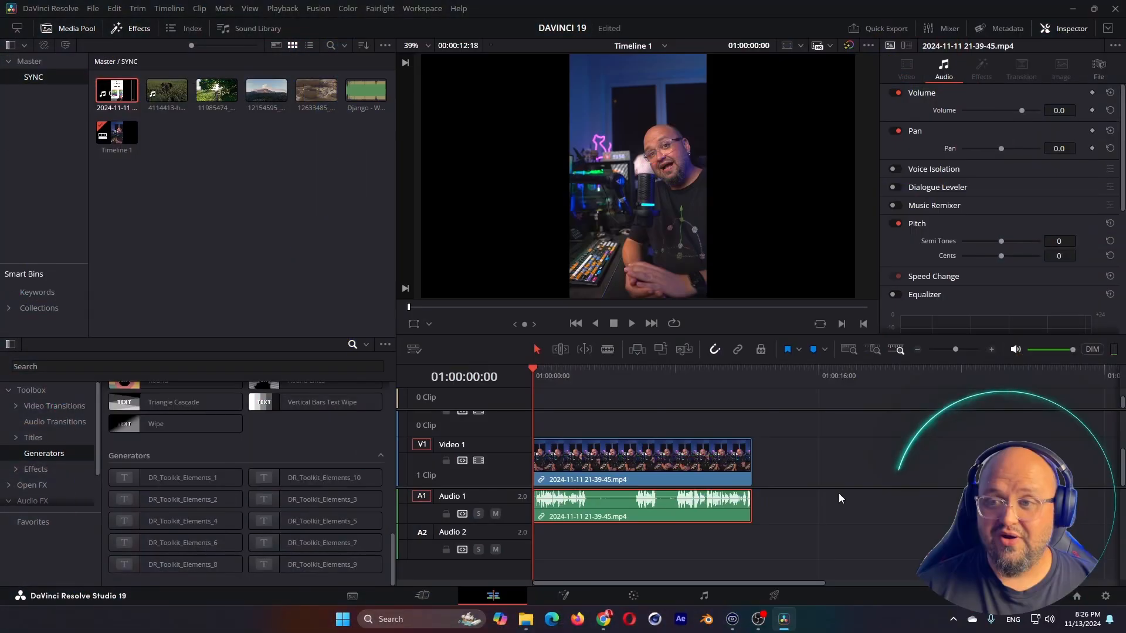
# Step: Enable Dialogue Leveler on the Audio 1 track to show its options, and turn it off again
pyautogui.click(676, 551)
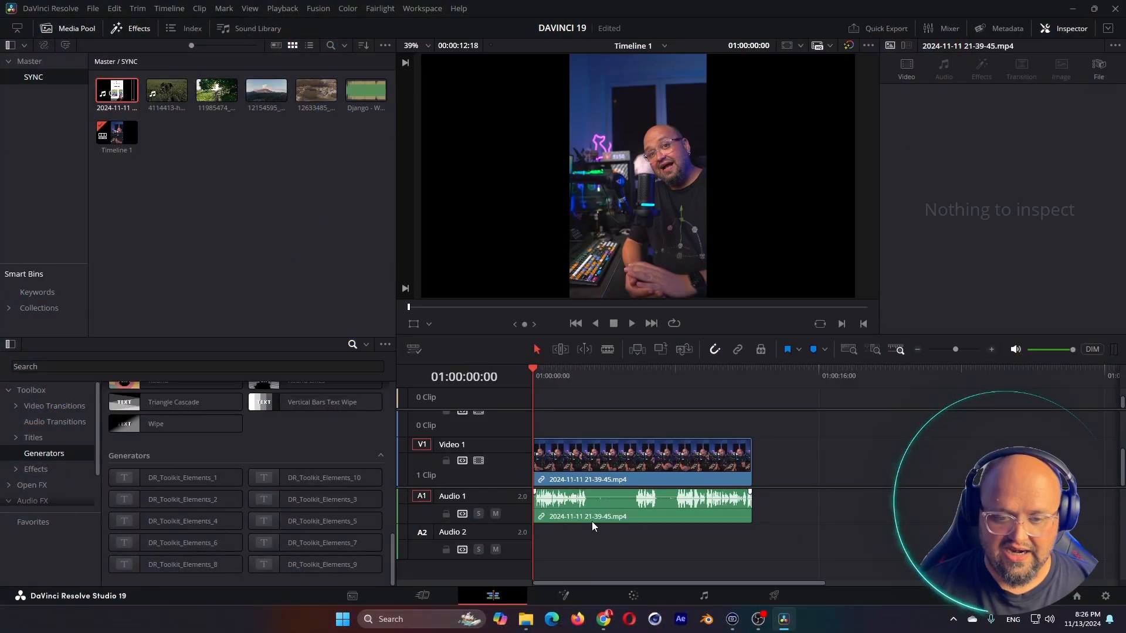
pyautogui.click(522, 515)
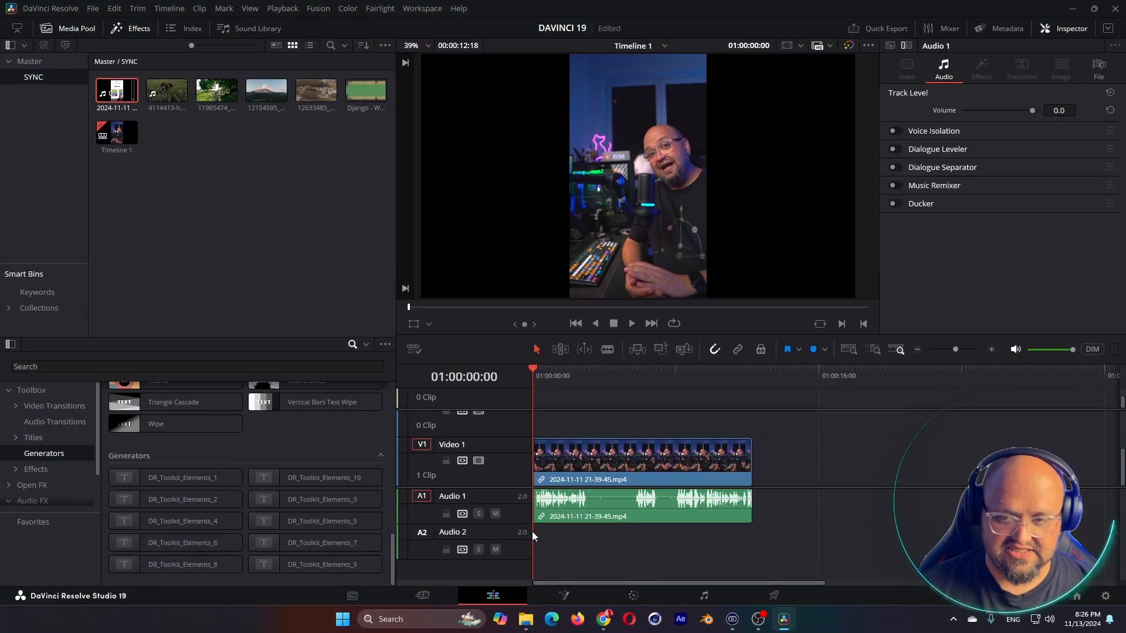
pyautogui.click(895, 149)
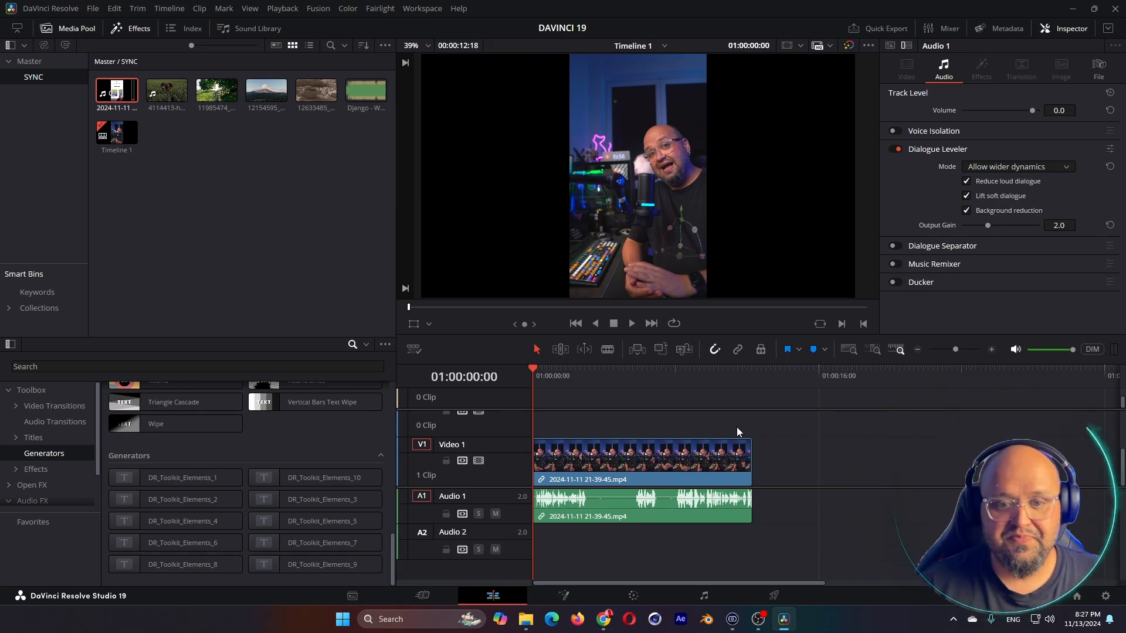
pyautogui.click(894, 149)
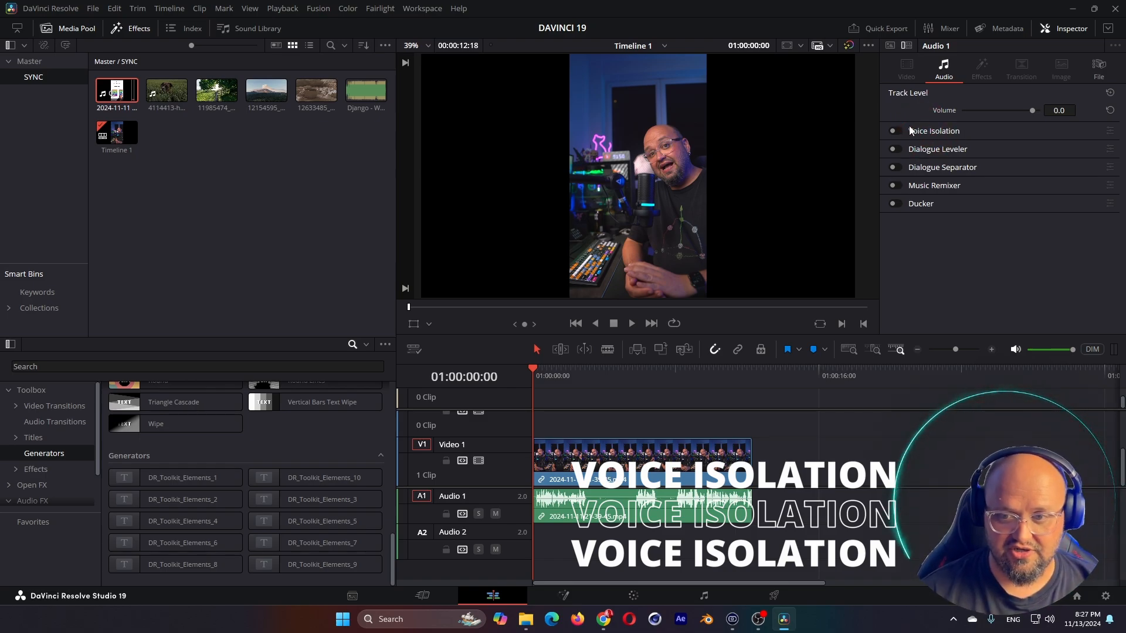
# Step: Play the dialogue briefly, turn on Voice Isolation for the Audio 1 track, and turn it off again
pyautogui.press('space')
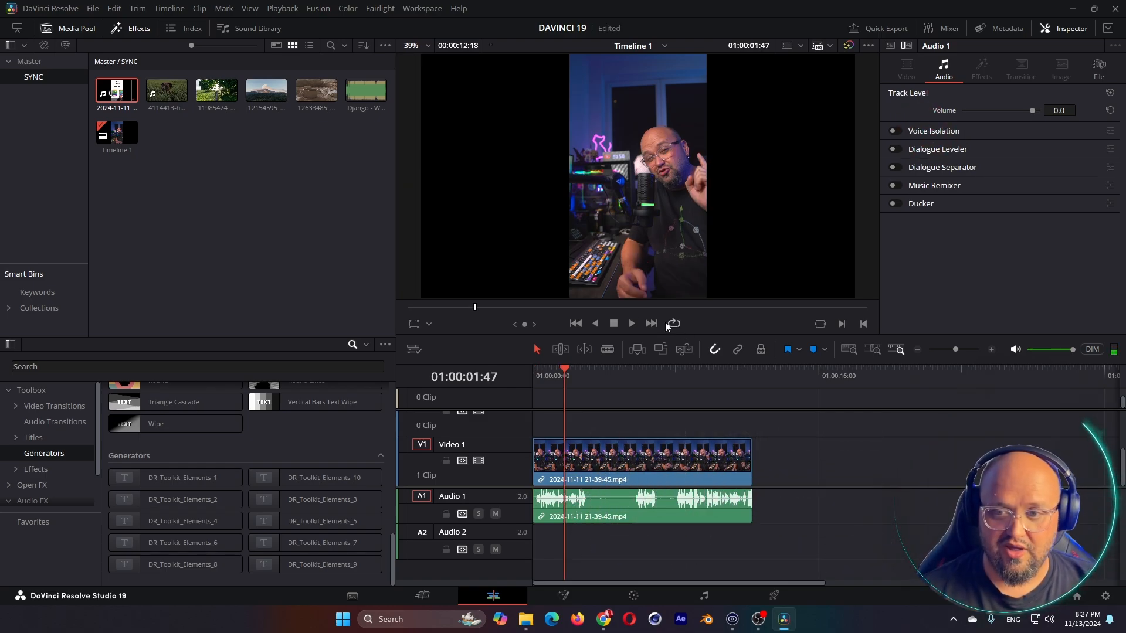
pyautogui.click(897, 130)
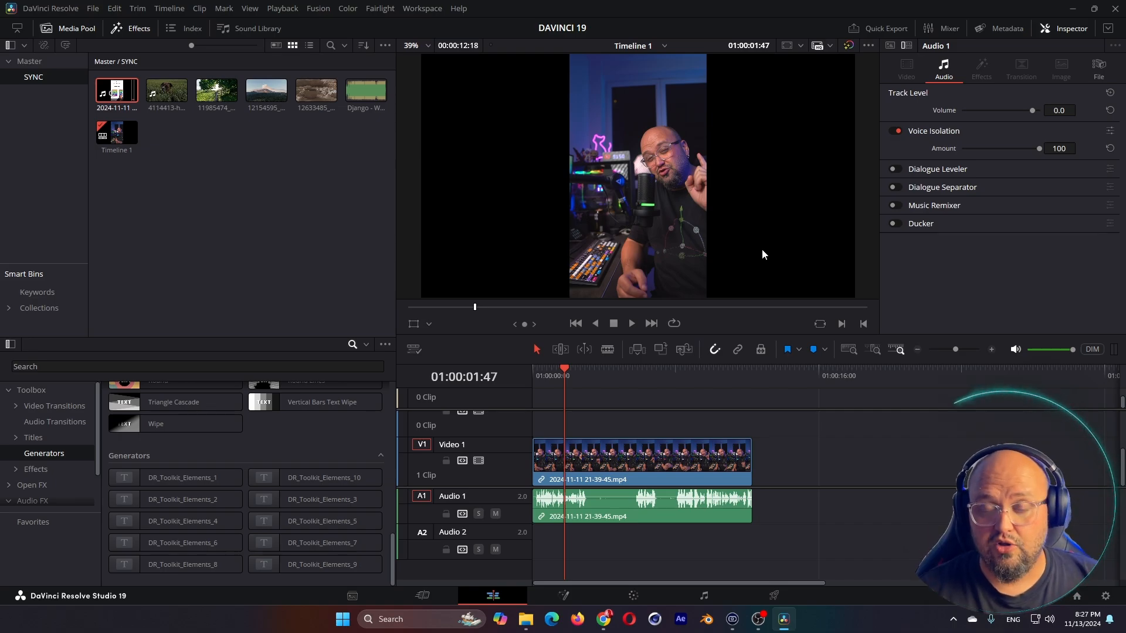
pyautogui.click(896, 131)
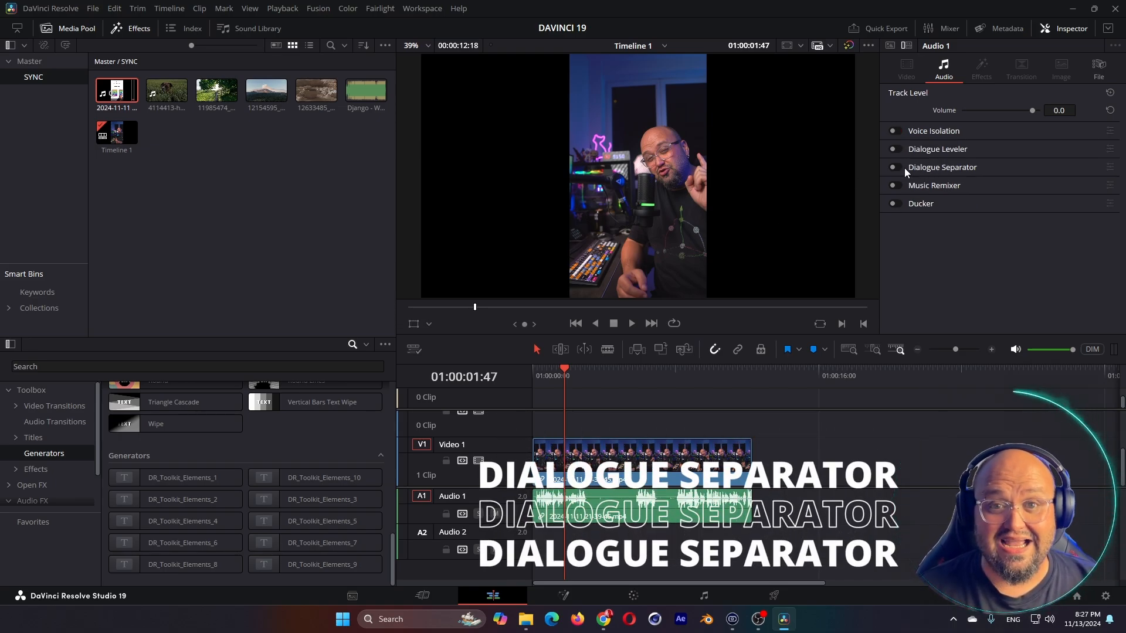
# Step: Enable Dialogue Separator on the Audio 1 track, mute the voice, and play the clip from the start
pyautogui.click(896, 167)
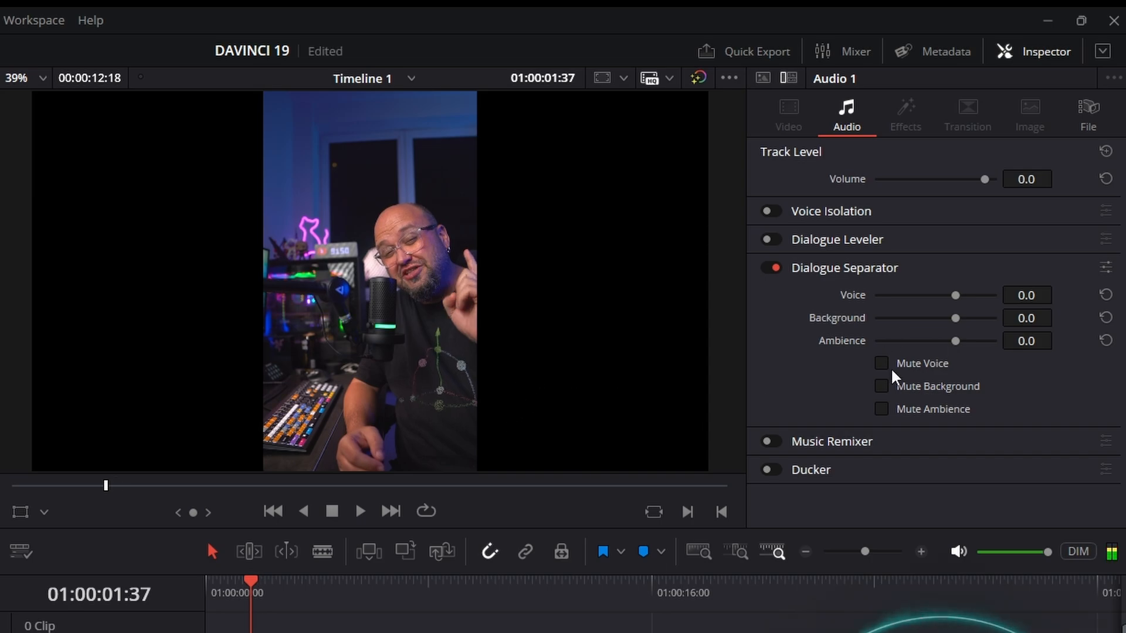
pyautogui.click(882, 365)
pyautogui.press('Home')
pyautogui.press('space')
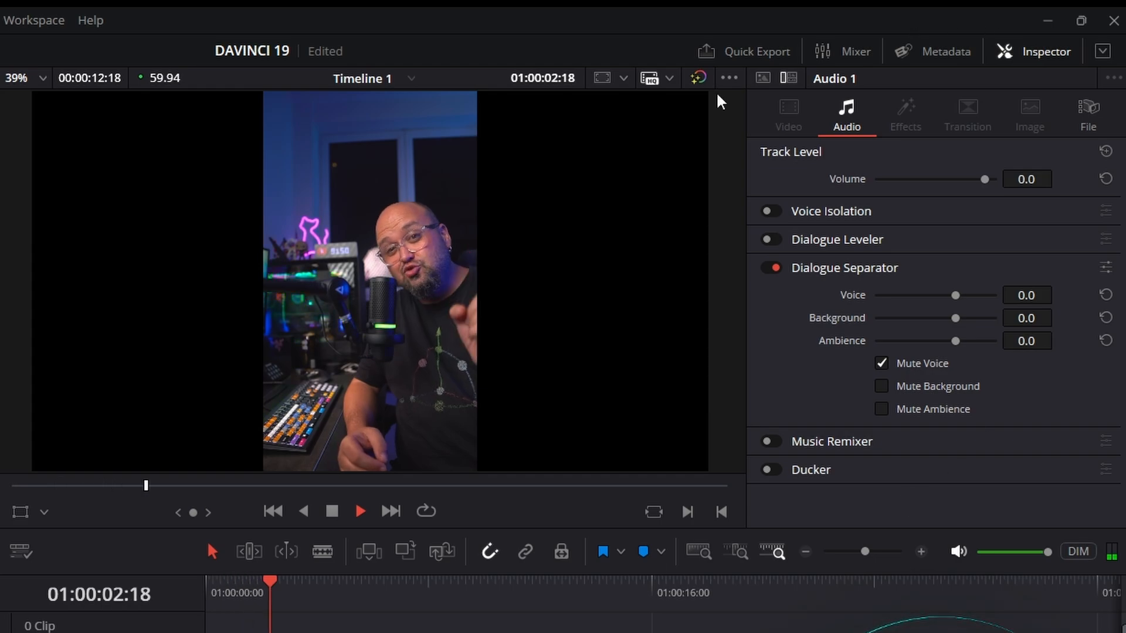
pyautogui.press('space')
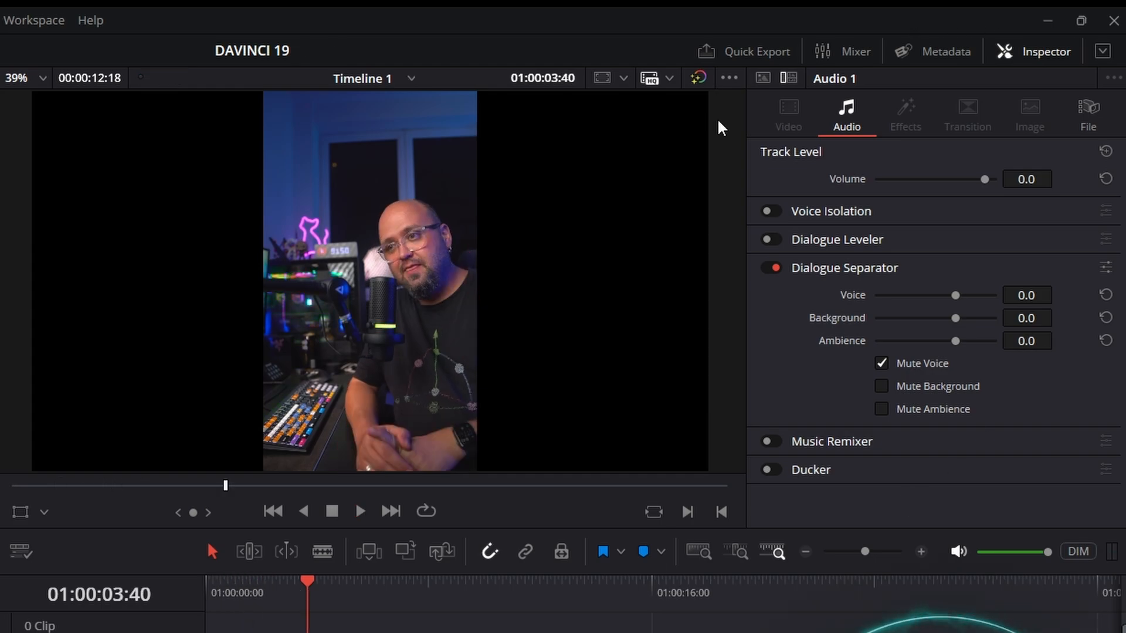
# Step: Unmute the voice and mute the ambience in Dialogue Separator
pyautogui.click(881, 363)
pyautogui.click(881, 410)
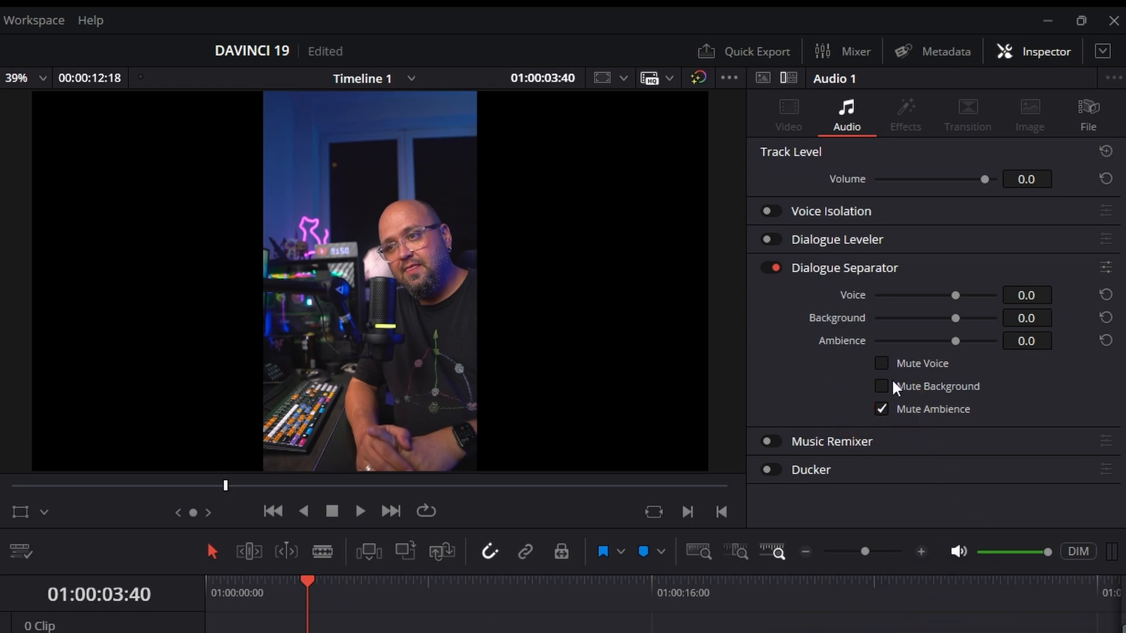
# Step: Play the clip with the ambience muted, and stop playback
pyautogui.press('space')
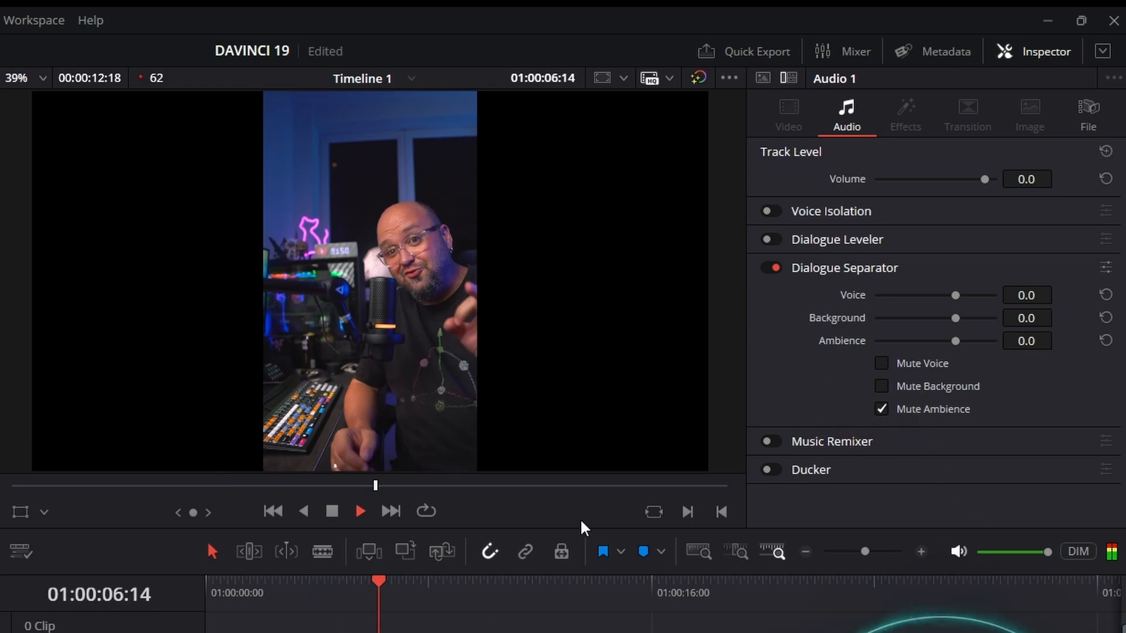
pyautogui.press('space')
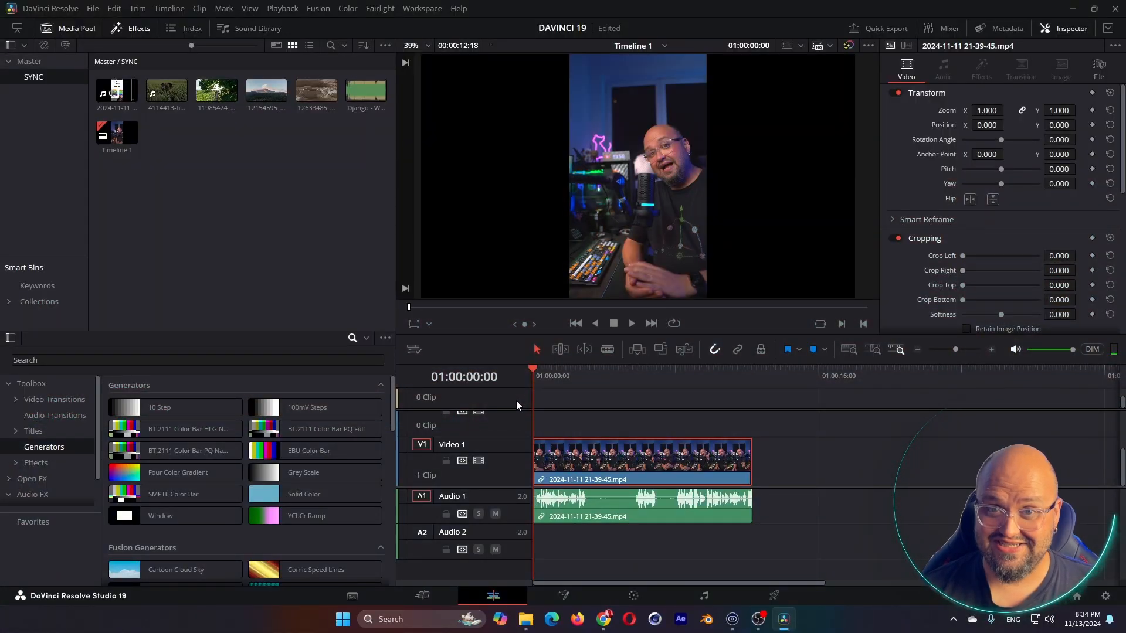
# Step: Search the Help commands for "match", and clear the search
pyautogui.click(468, 11)
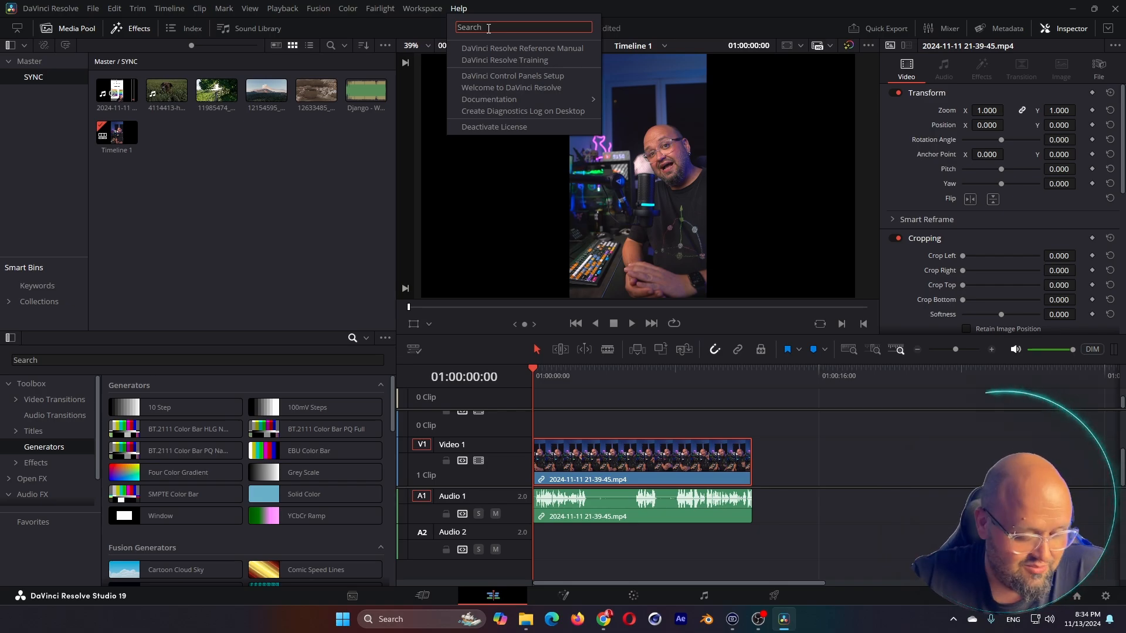
pyautogui.write('match')
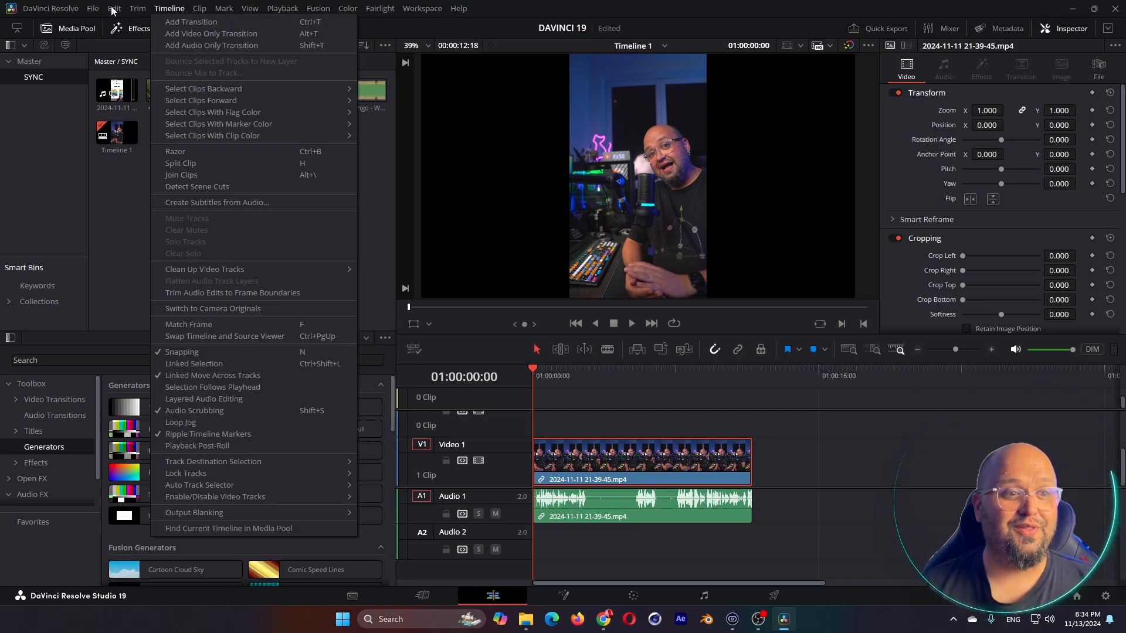
pyautogui.moveTo(459, 8)
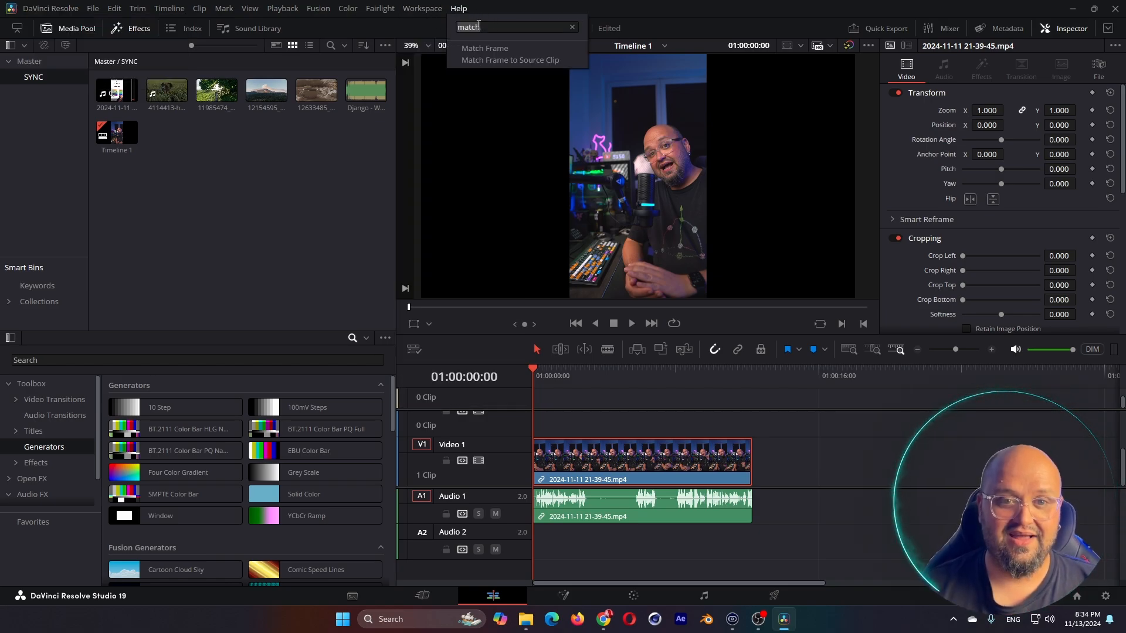
pyautogui.click(571, 27)
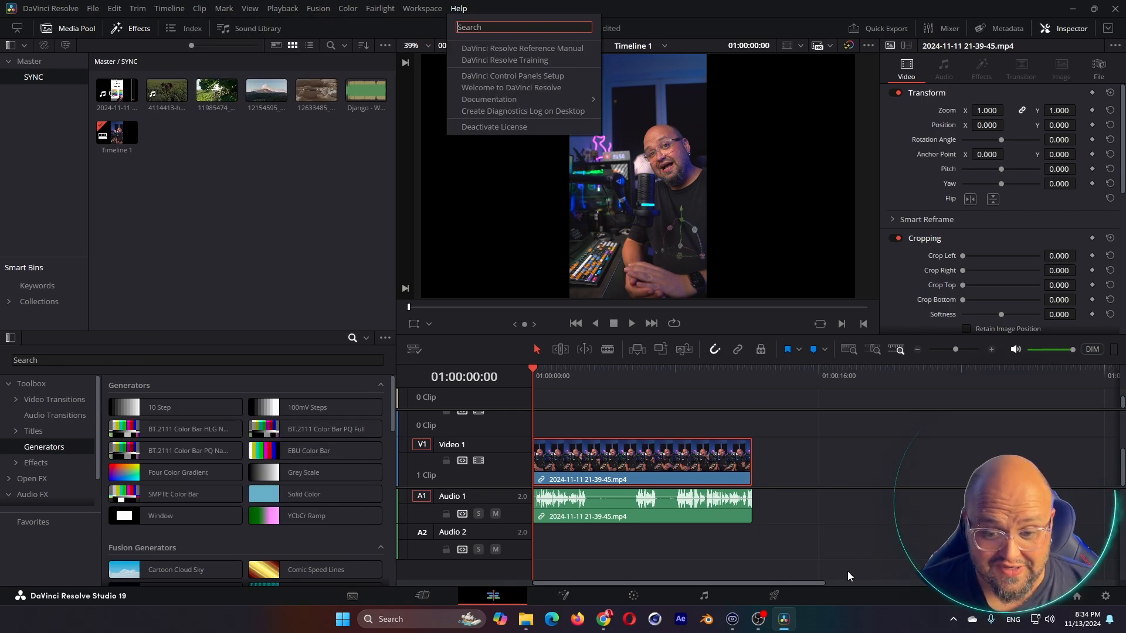
# Step: Go to the Deliver page and choose the YouTube 1080p render preset
pyautogui.click(769, 592)
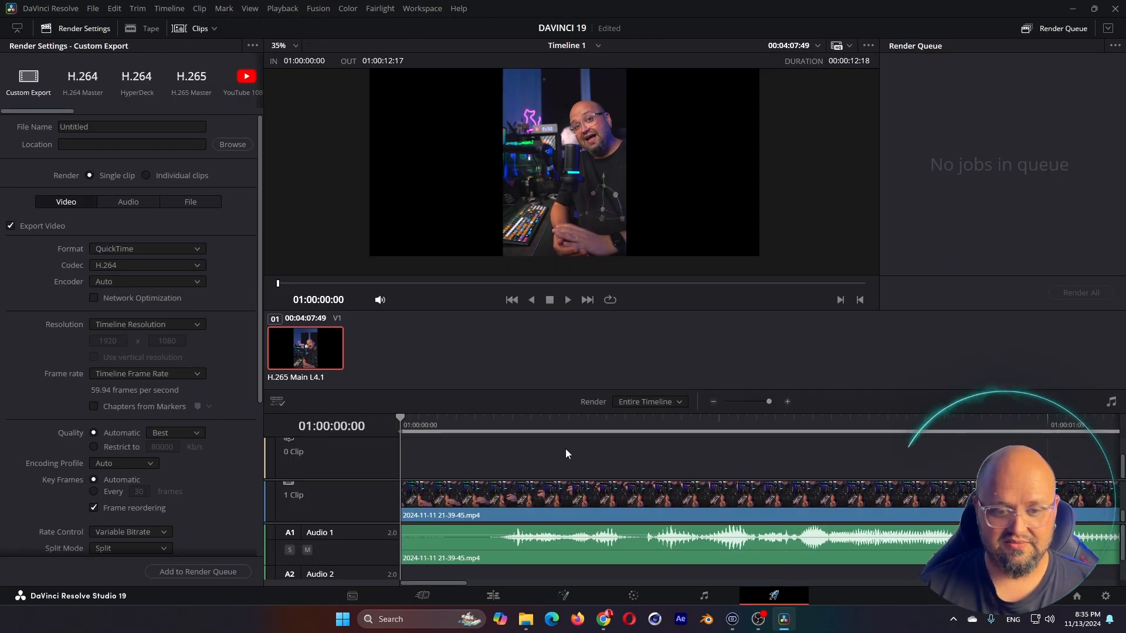
pyautogui.hscroll(3, 106, 77)
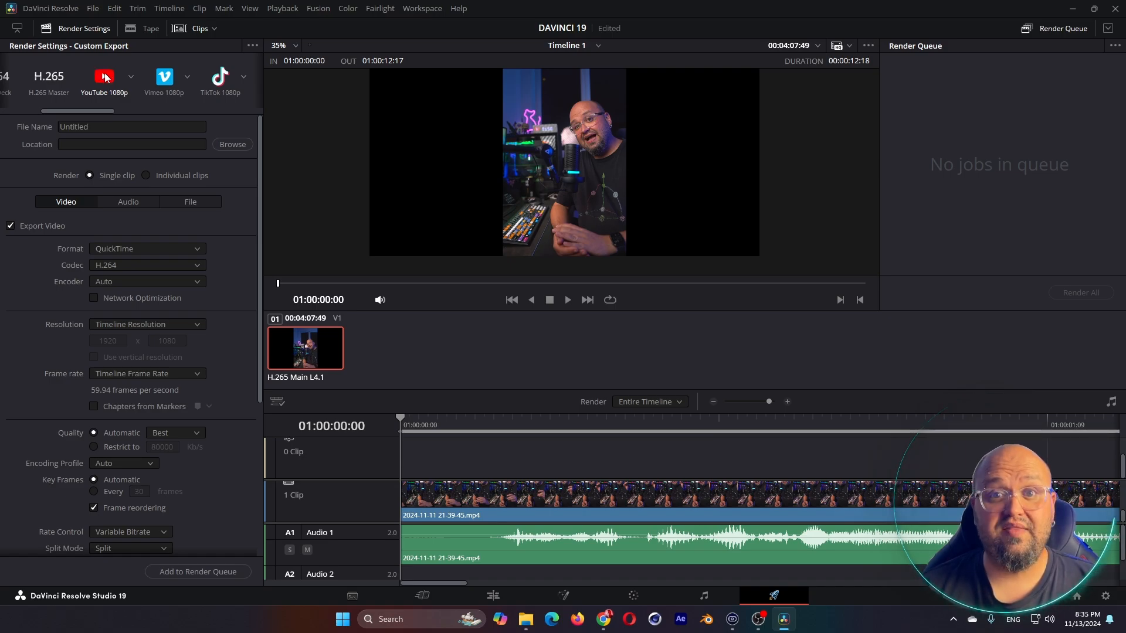
pyautogui.click(104, 77)
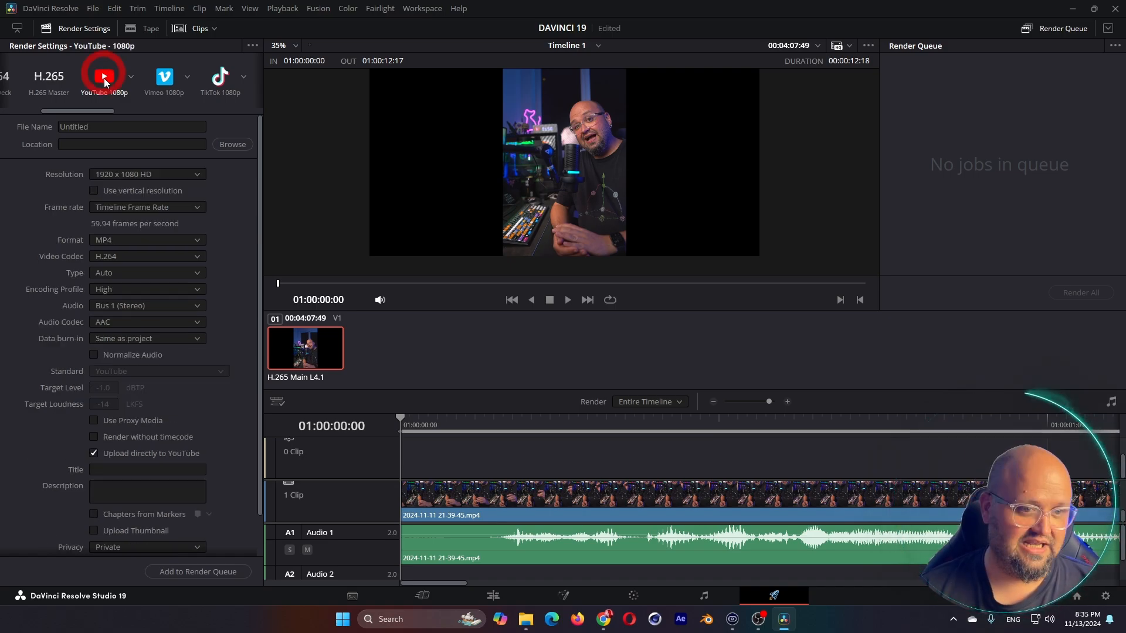
pyautogui.moveTo(92, 109); pyautogui.dragTo(29, 126)
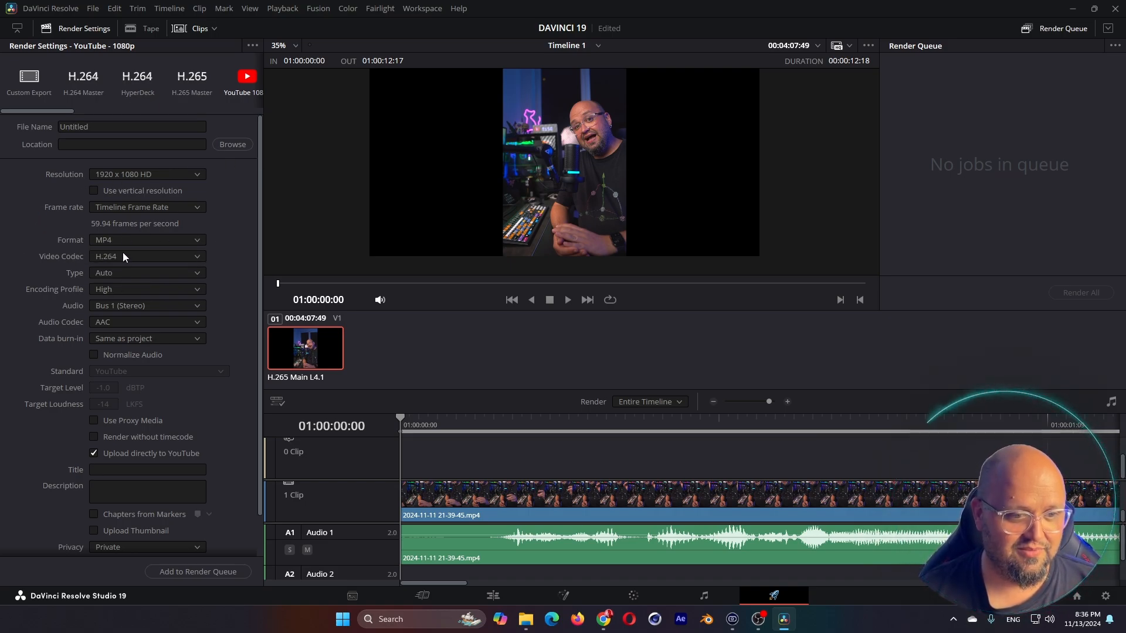
# Step: Try H.265 as the video codec, look at the encoder Type options, and restore H.264
pyautogui.click(107, 257)
pyautogui.click(112, 272)
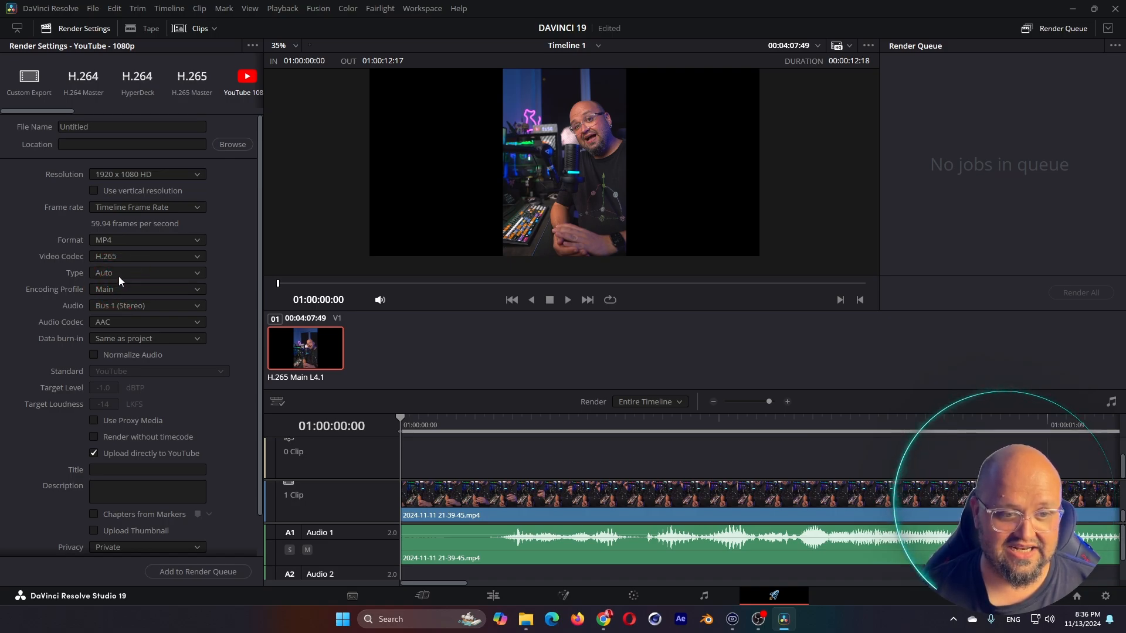
pyautogui.click(121, 273)
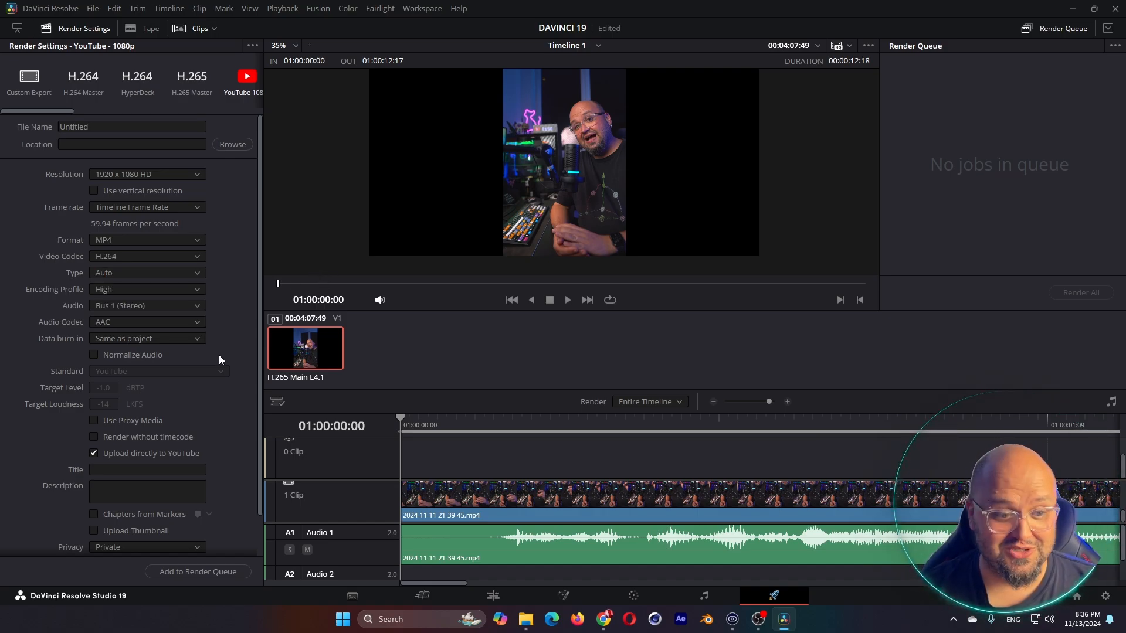
# Step: Look over the YouTube title and description fields, and turn Upload Thumbnail on and off again
pyautogui.scroll(-2, 219, 354)
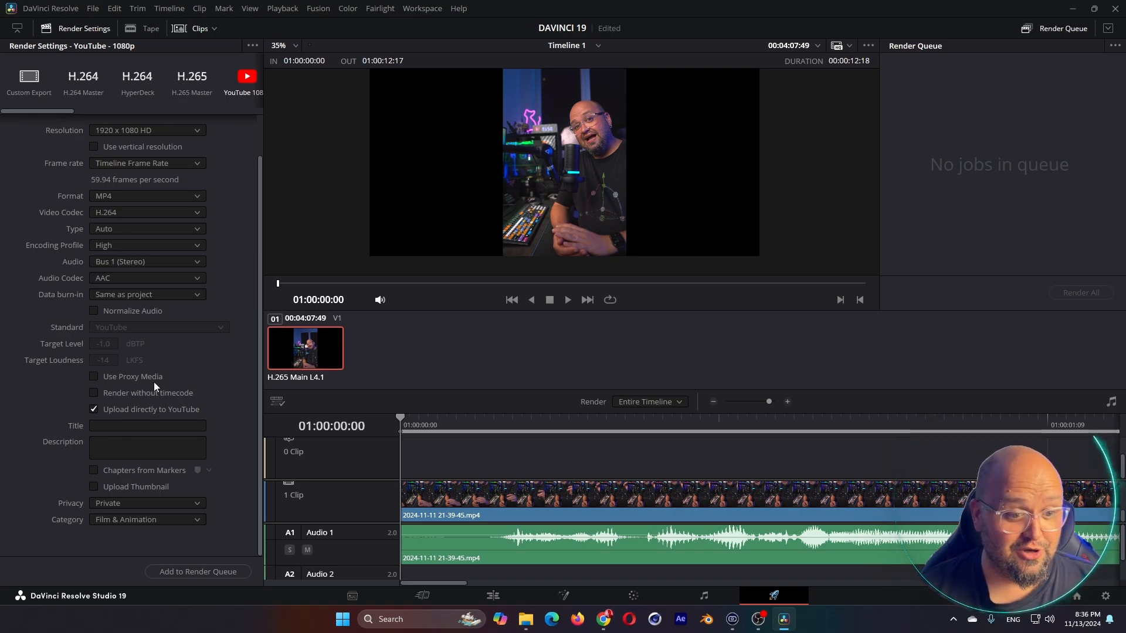
pyautogui.click(139, 426)
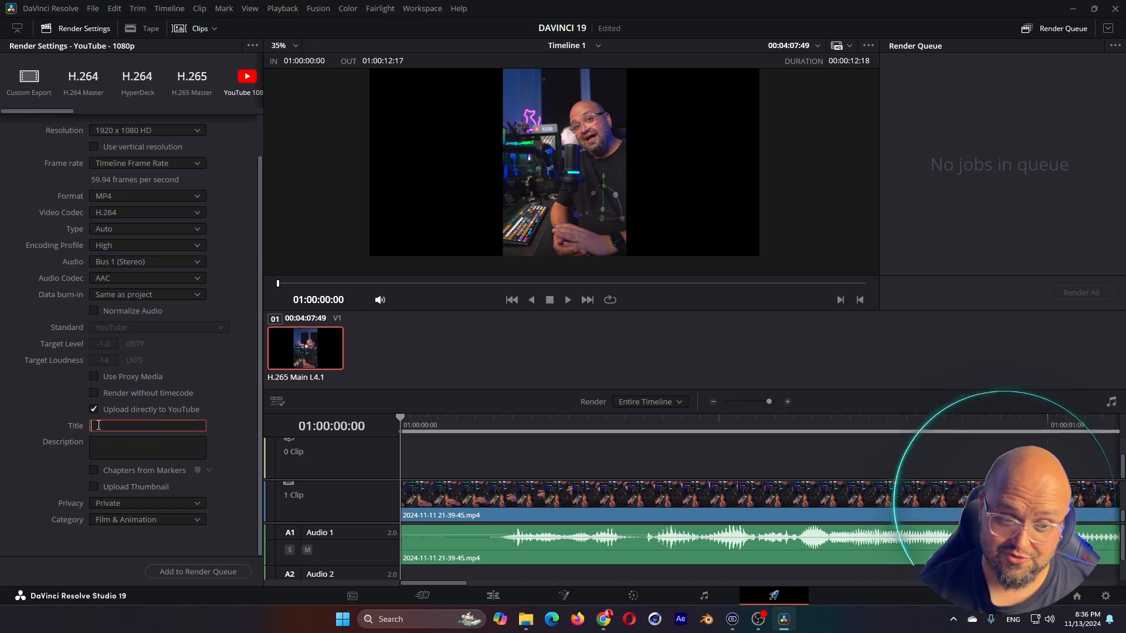
pyautogui.click(112, 442)
pyautogui.click(93, 486)
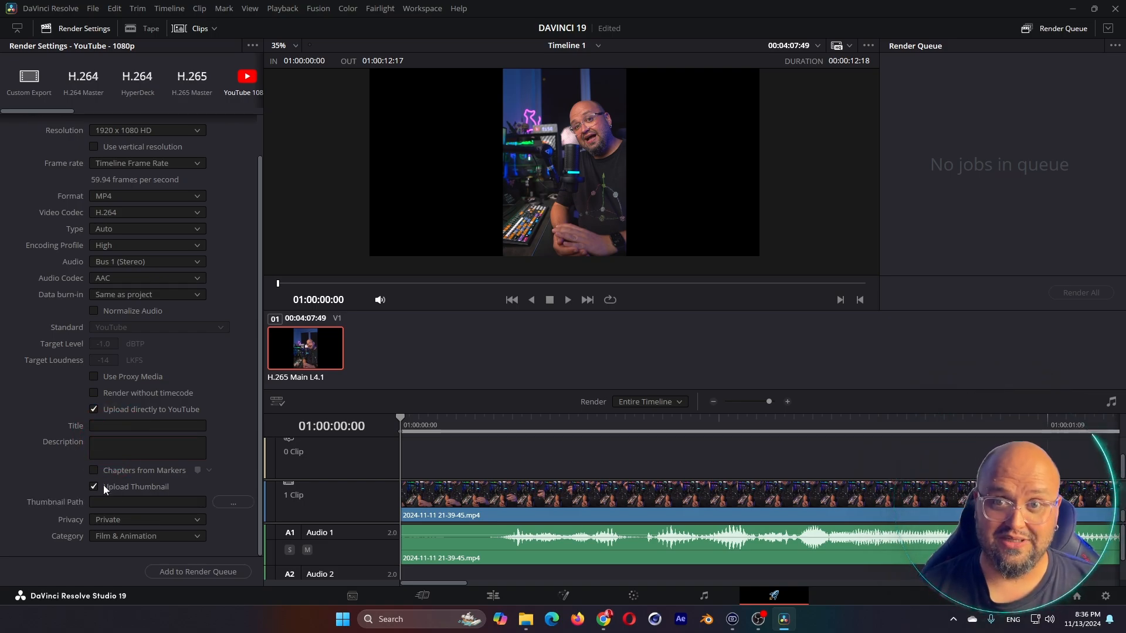
pyautogui.click(104, 484)
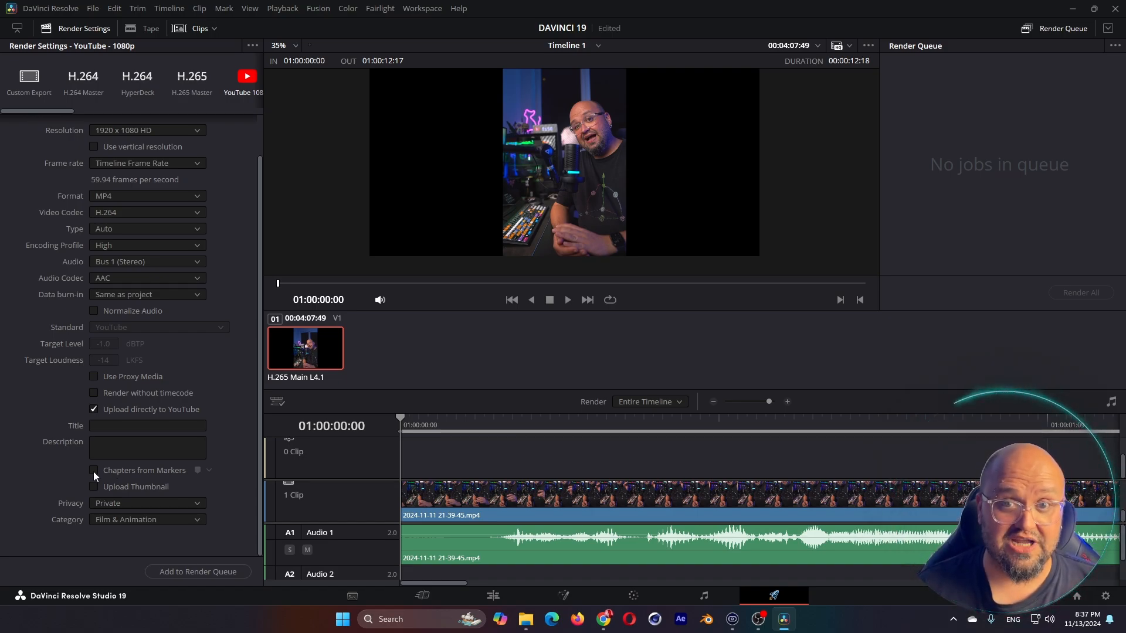
# Step: Return to the Edit page and add a timeline marker named "Int" at 01:00:01:28
pyautogui.click(512, 420)
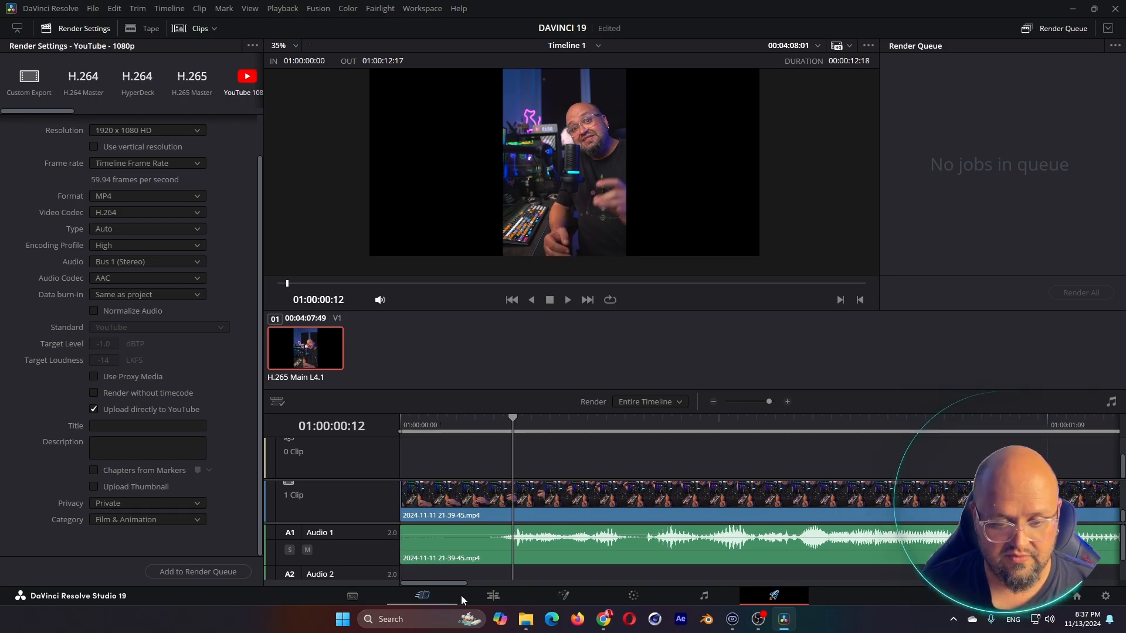
pyautogui.click(493, 595)
pyautogui.click(562, 376)
pyautogui.press('m')
pyautogui.press('m')
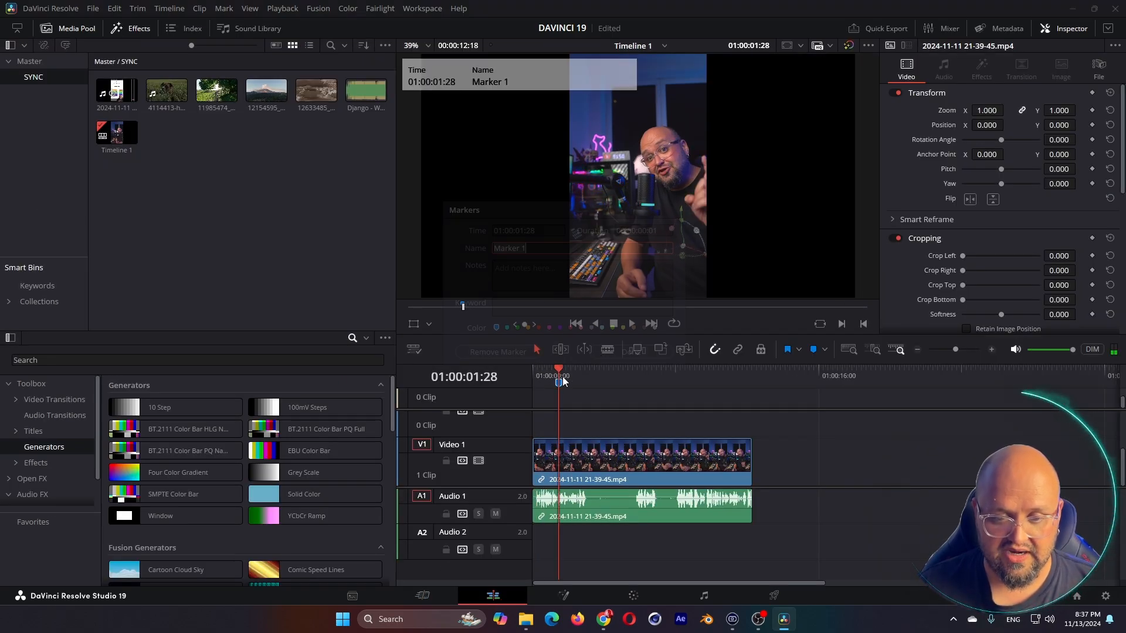
pyautogui.write('Int')
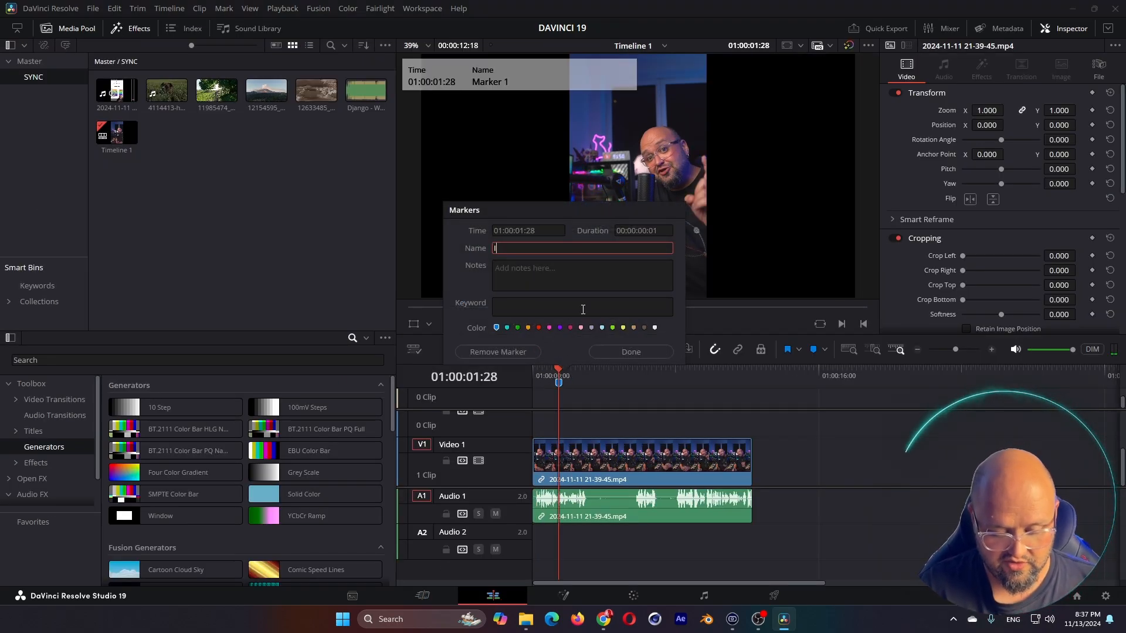
# Step: Add a timeline marker named "Chapter" at 01:00:04:51 and another named "Outro" at 01:00:09:19
pyautogui.press('m')
pyautogui.press('m')
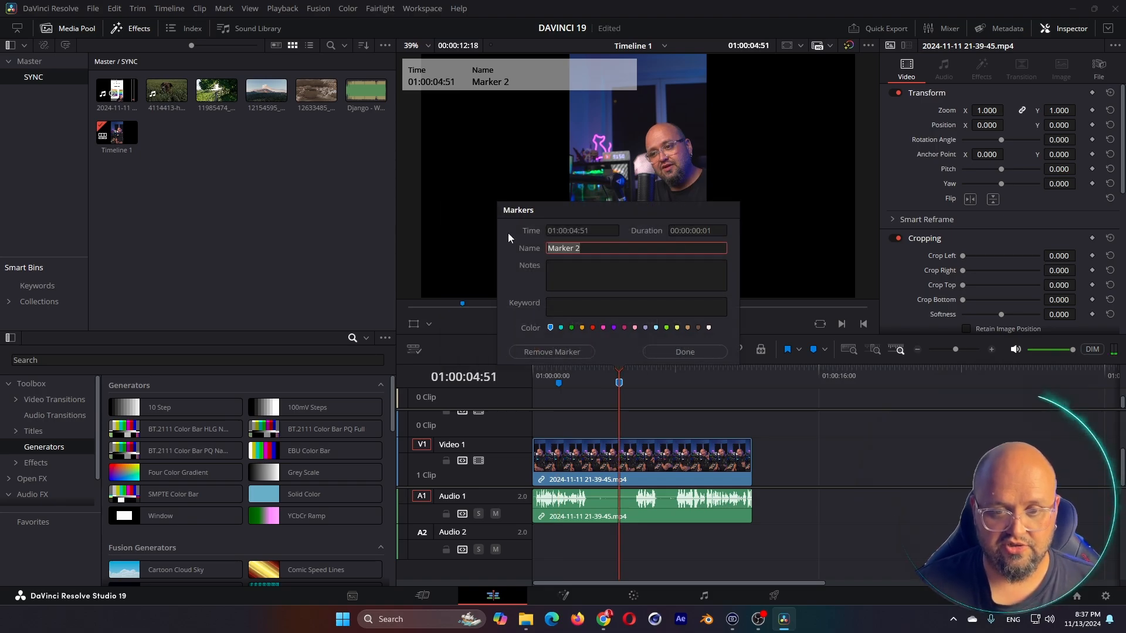
pyautogui.write('Chapter')
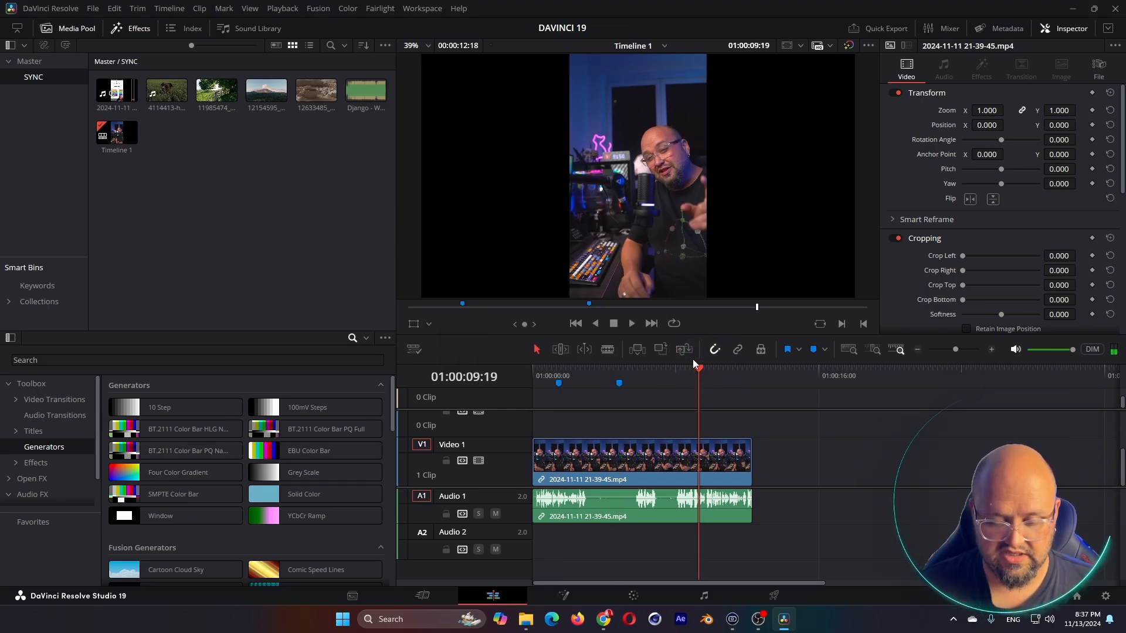
pyautogui.write('m')
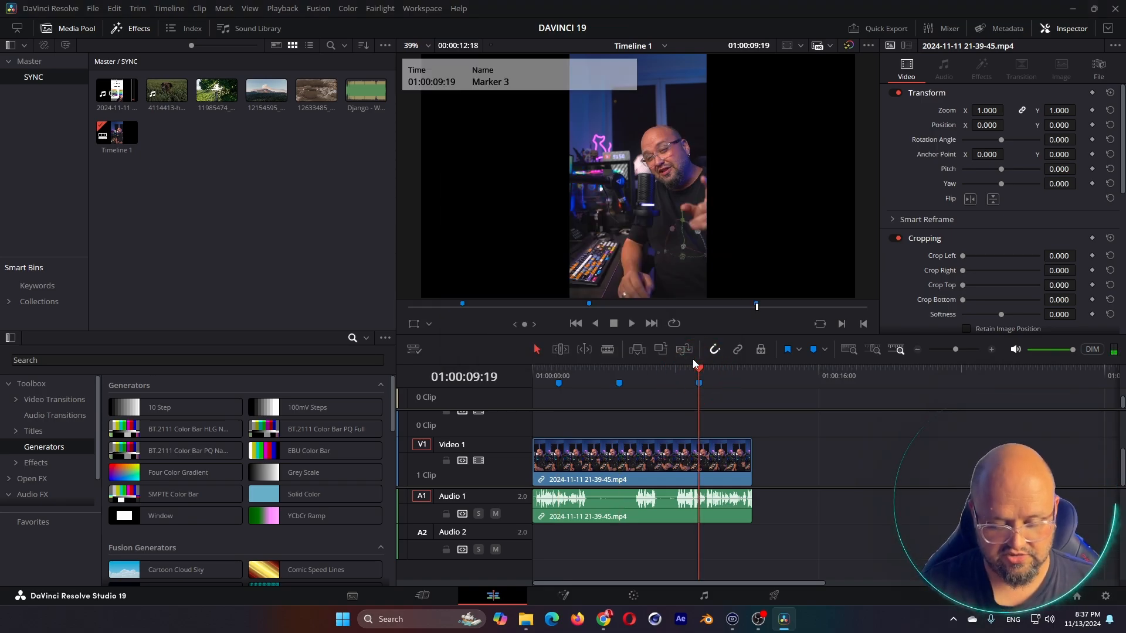
pyautogui.write('mOutro')
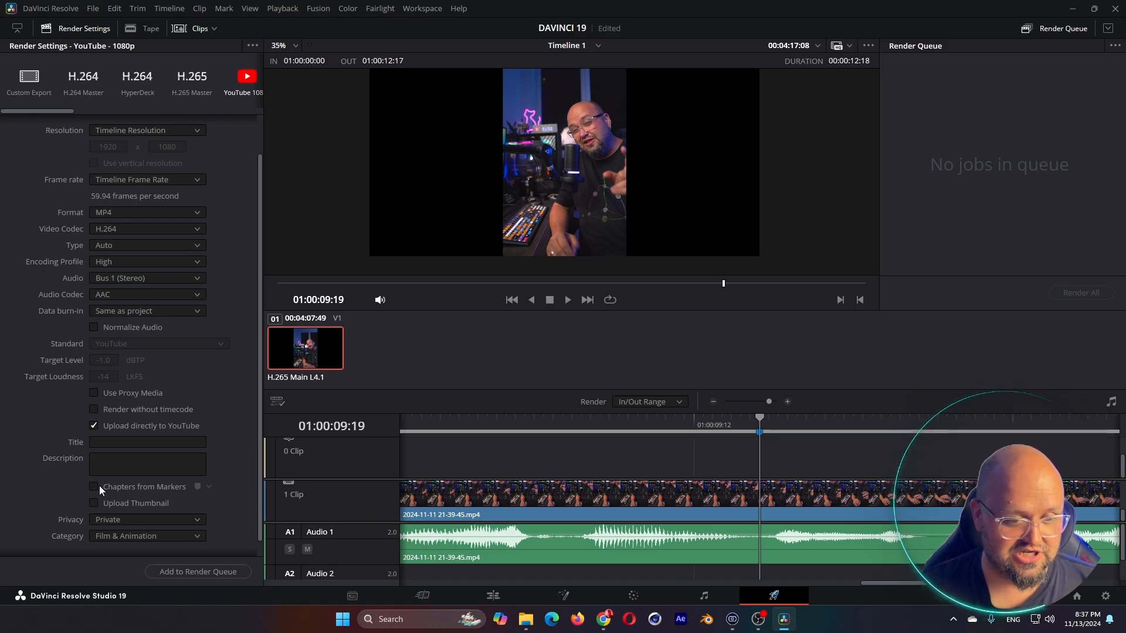
# Step: Enable Chapters from Markers for blue markers on the Deliver page, and add a red marker shortly before the Outro marker
pyautogui.click(209, 486)
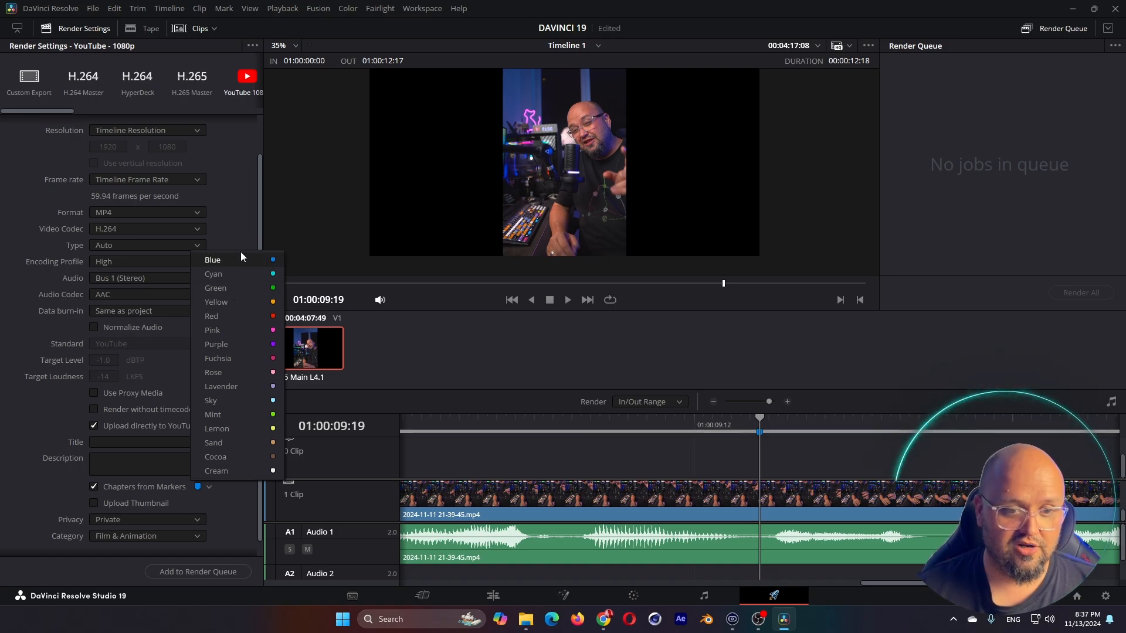
pyautogui.click(726, 452)
pyautogui.moveTo(754, 424); pyautogui.dragTo(618, 431)
pyautogui.click(622, 429)
pyautogui.click(667, 327)
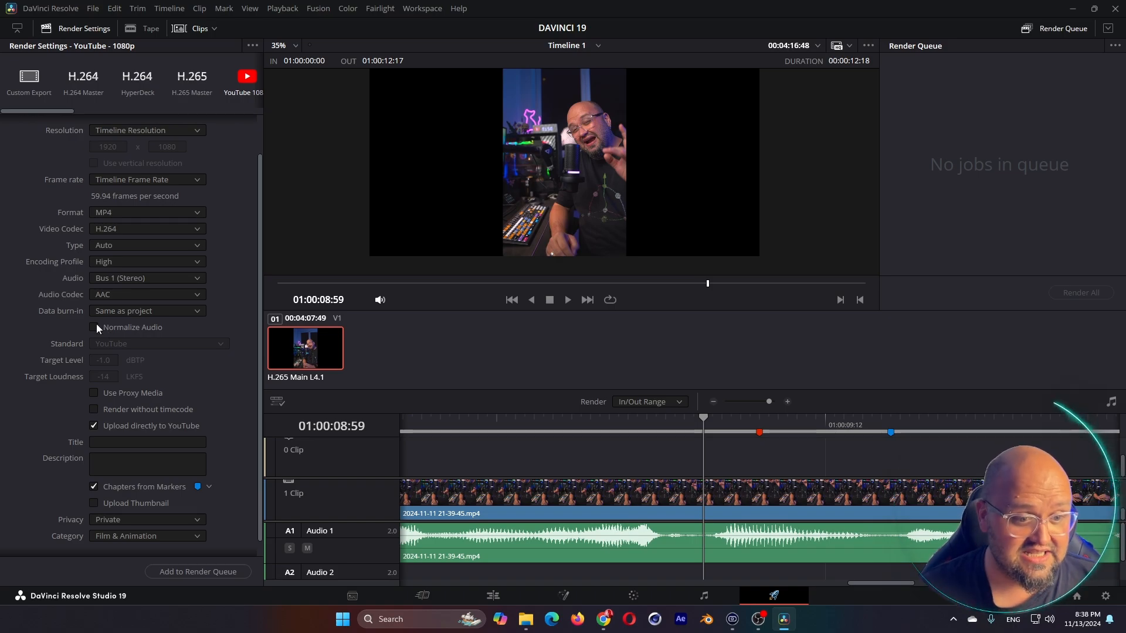
# Step: Enable Normalize Audio in the YouTube render settings and choose Optimize to standard
pyautogui.click(95, 327)
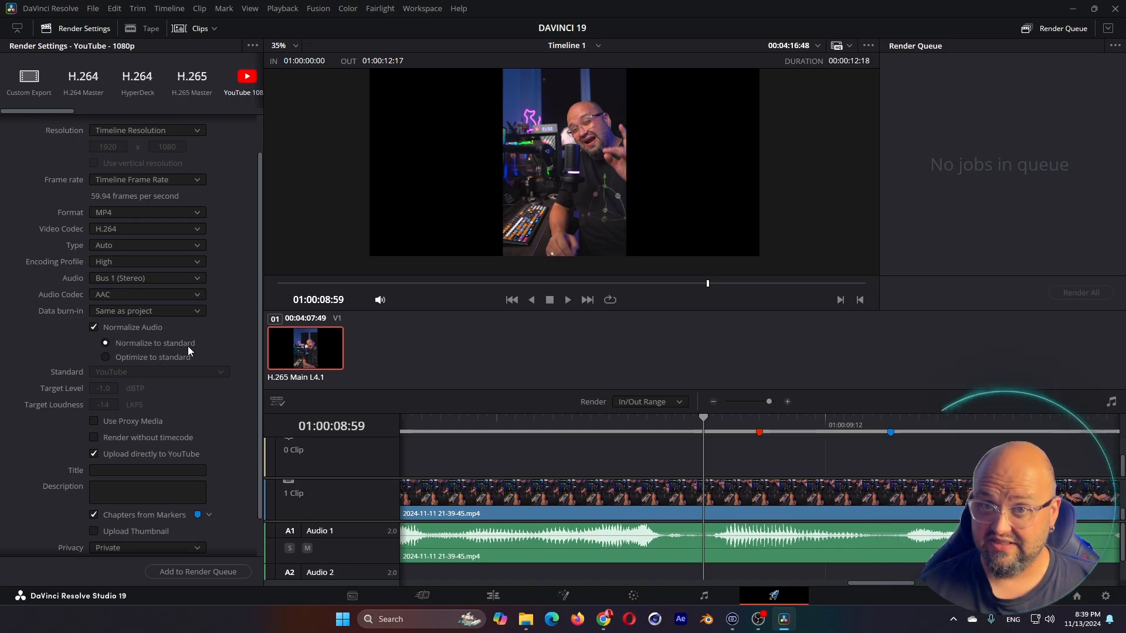
pyautogui.click(117, 357)
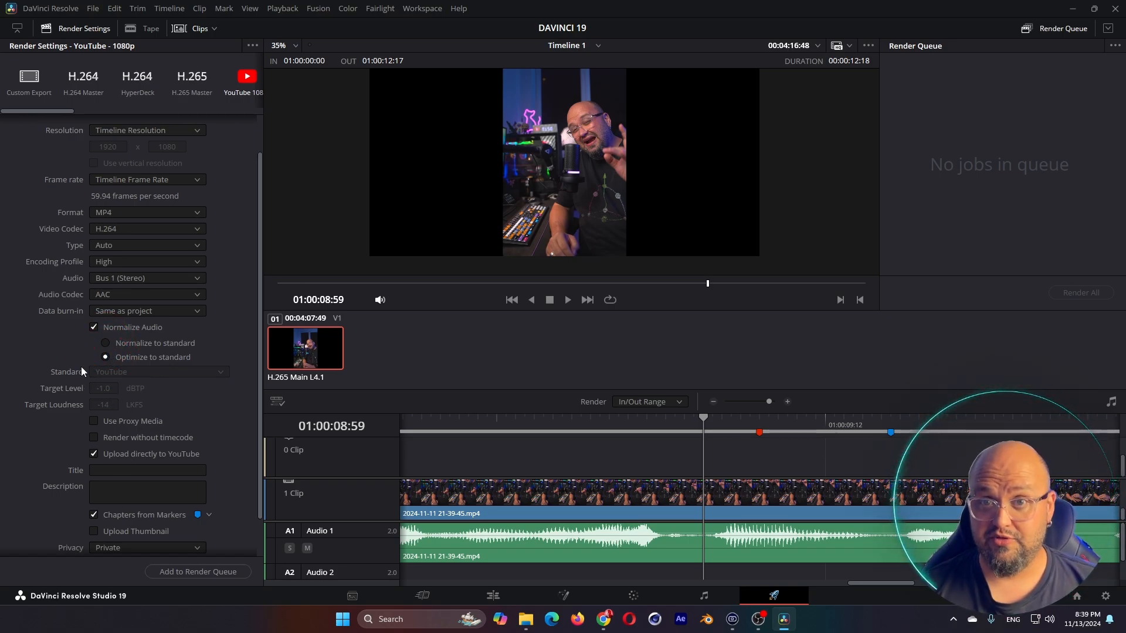
# Step: Choose the H.264 Master preset, enable Normalize Audio in its audio settings, and look through the available loudness standards
pyautogui.click(83, 80)
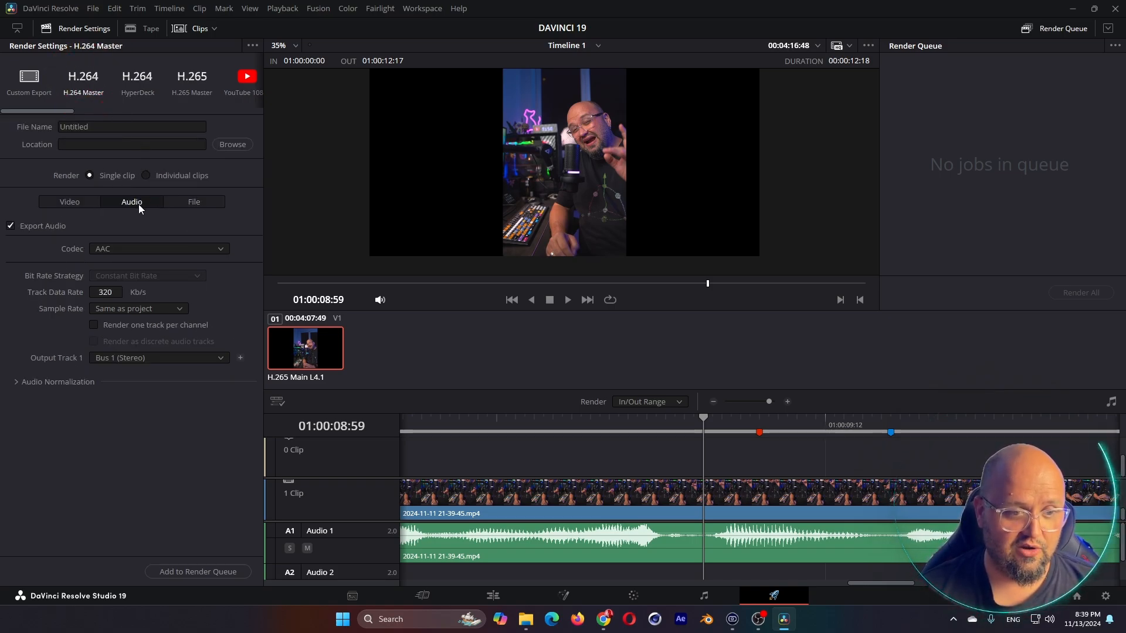
pyautogui.click(16, 382)
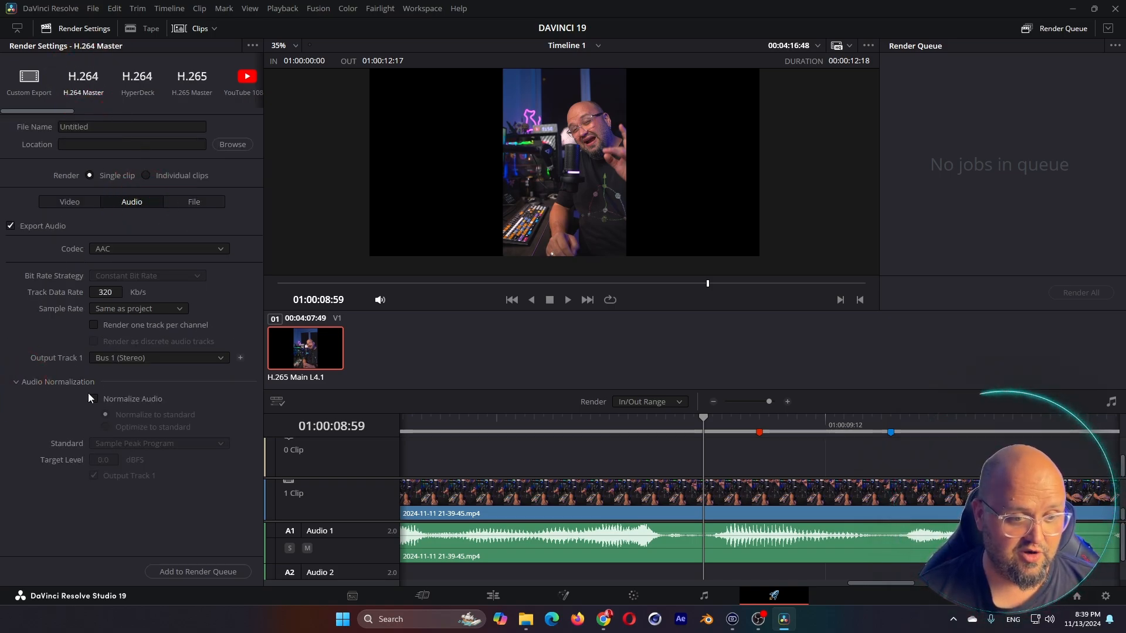
pyautogui.click(95, 399)
pyautogui.click(139, 443)
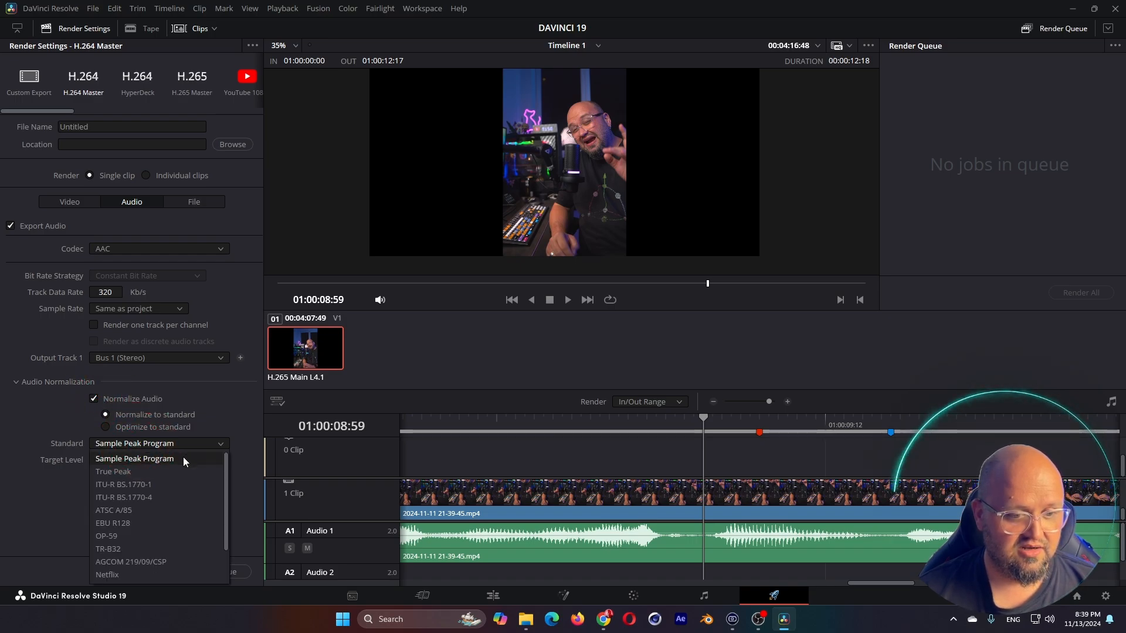
pyautogui.scroll(-1, 174, 512)
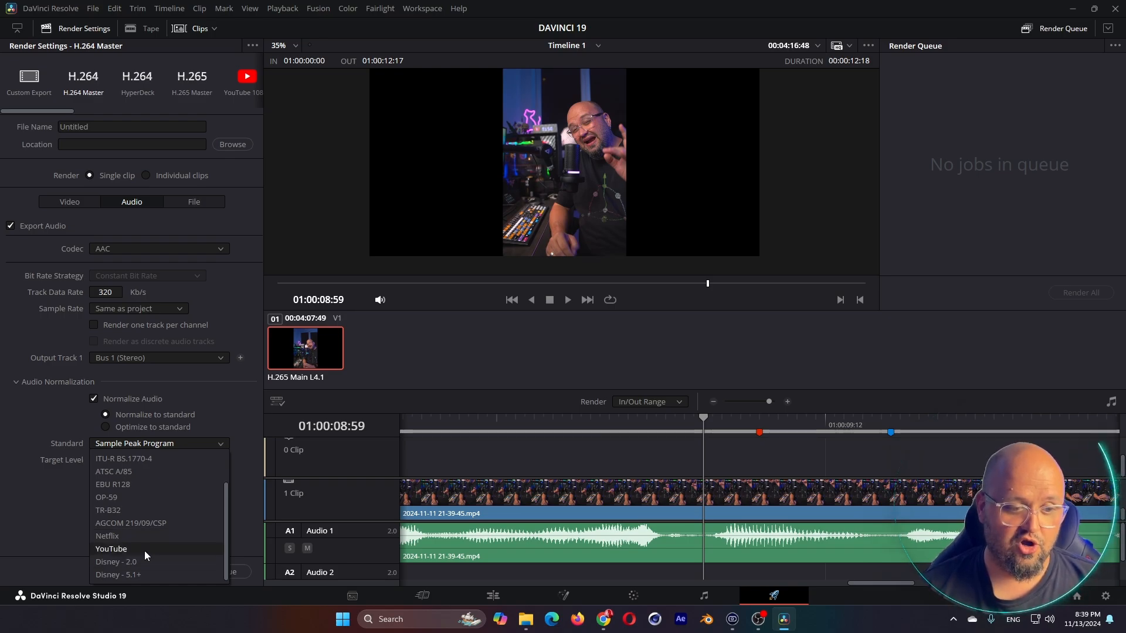
pyautogui.click(145, 443)
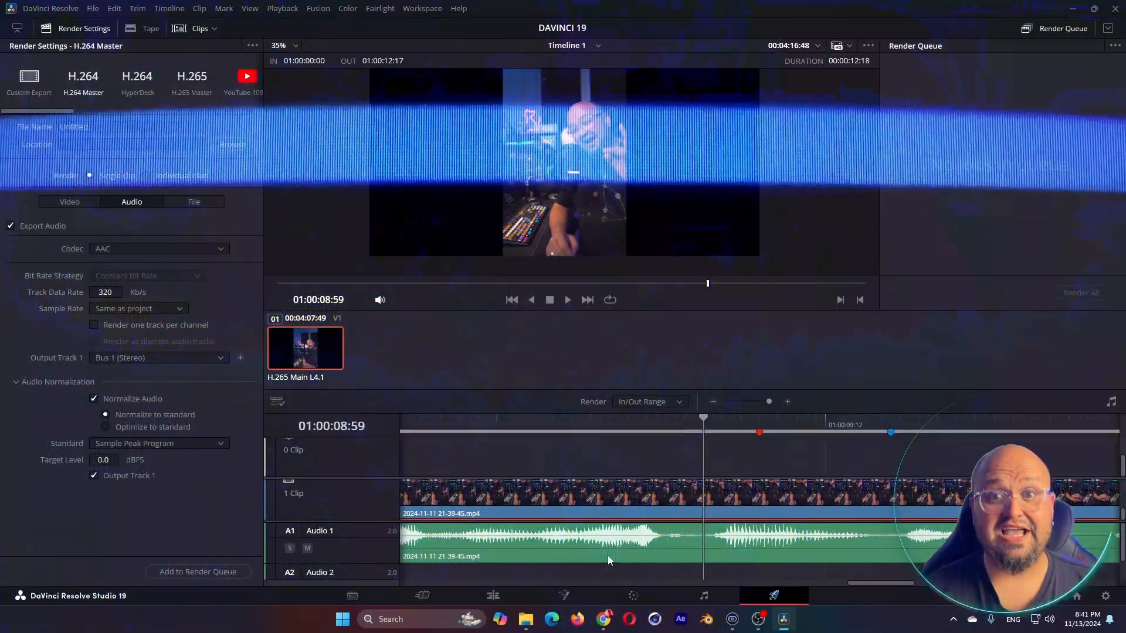
# Step: Turn on Super Scale for the Video 1 clip on the Edit page with 2x NVIDIA RTX Video, and turn it off again
pyautogui.click(491, 595)
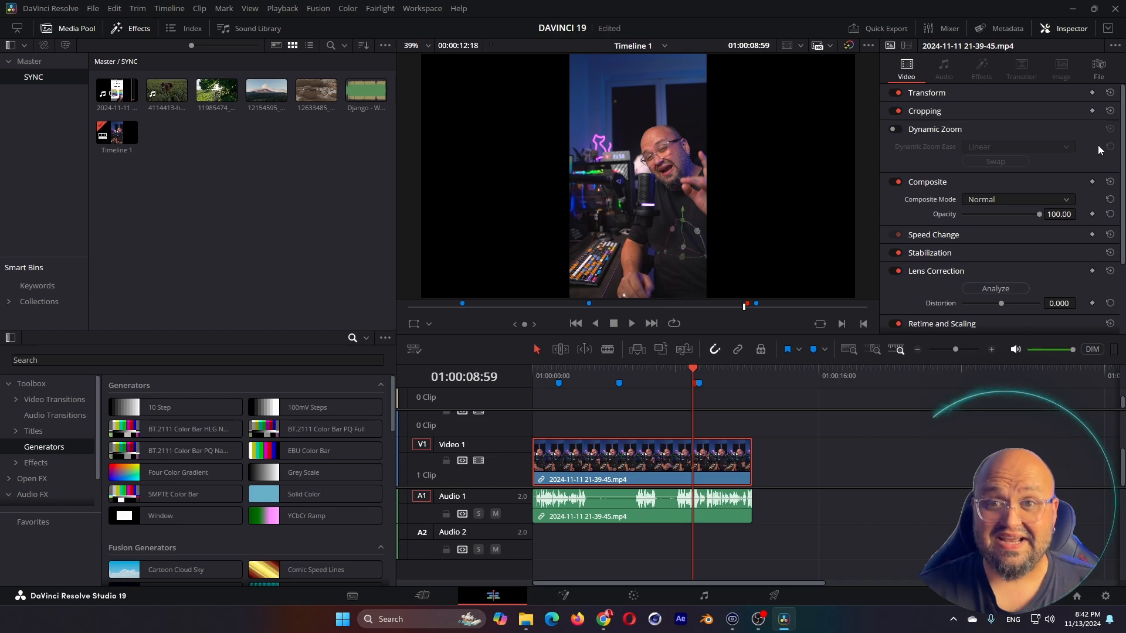
pyautogui.scroll(-3, 898, 271)
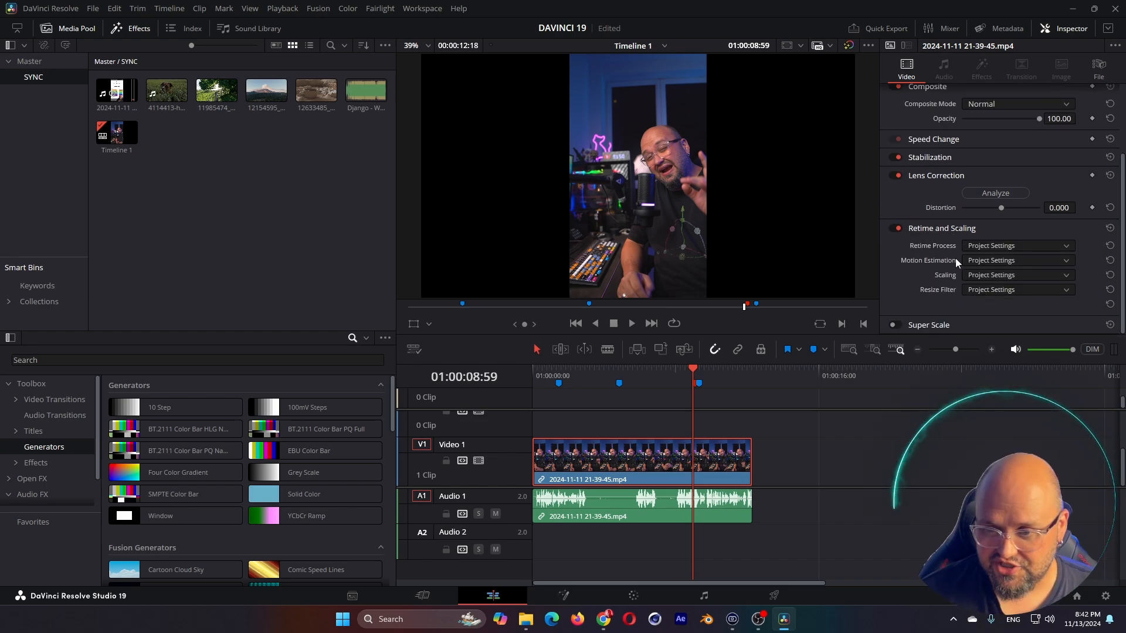
pyautogui.click(893, 325)
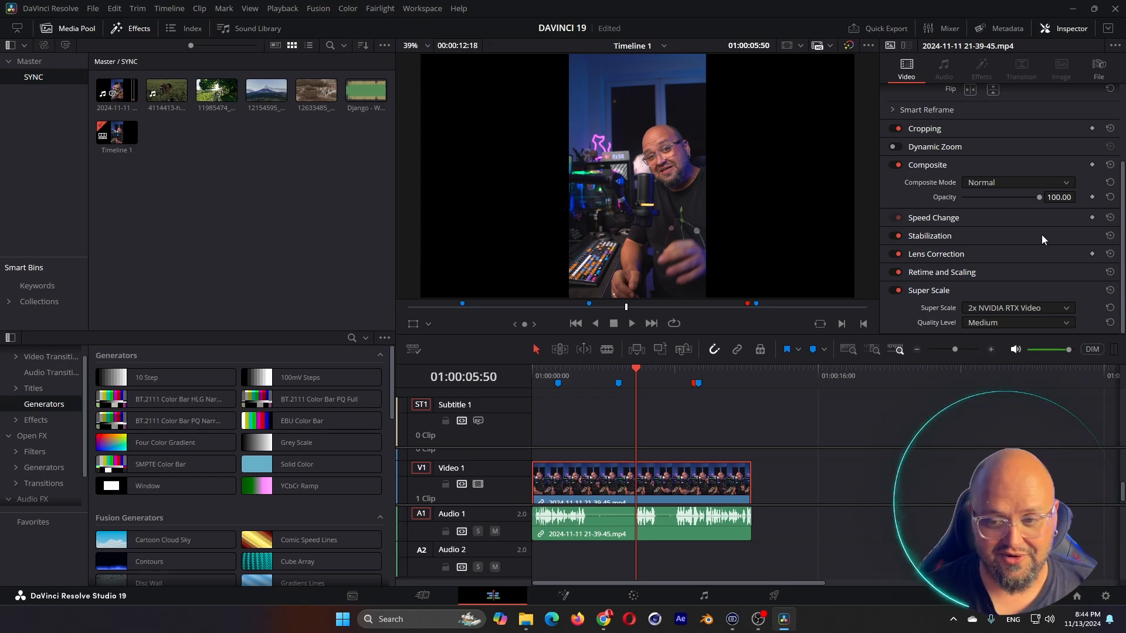
pyautogui.click(893, 290)
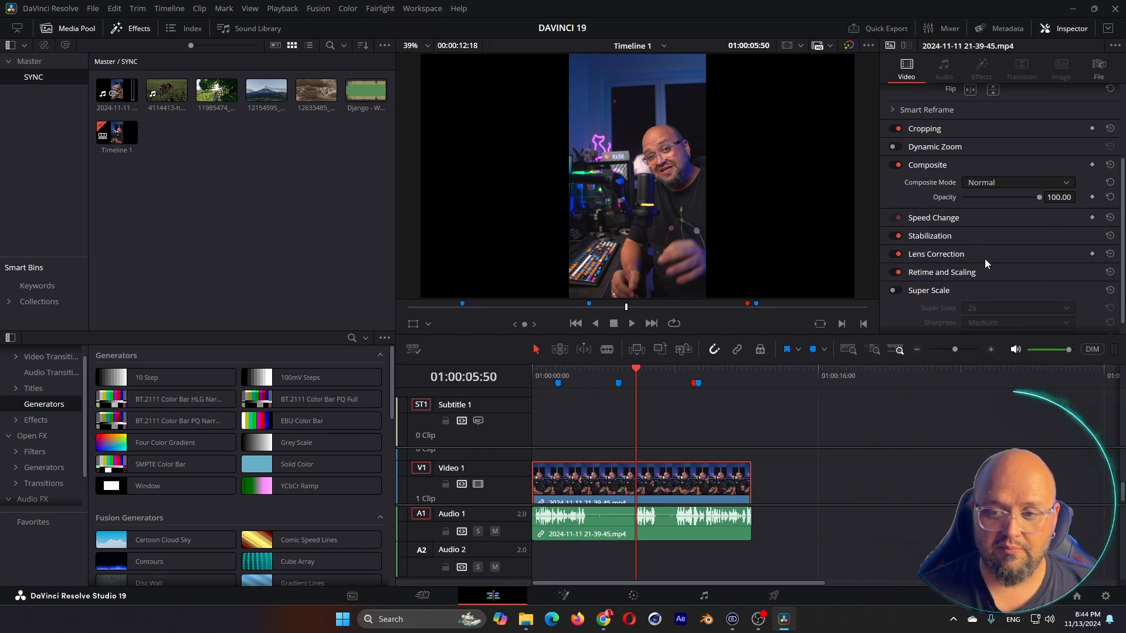
# Step: Expand the clip's Retime and Scaling settings and show the Motion Estimation options
pyautogui.click(955, 272)
pyautogui.scroll(-1, 1032, 252)
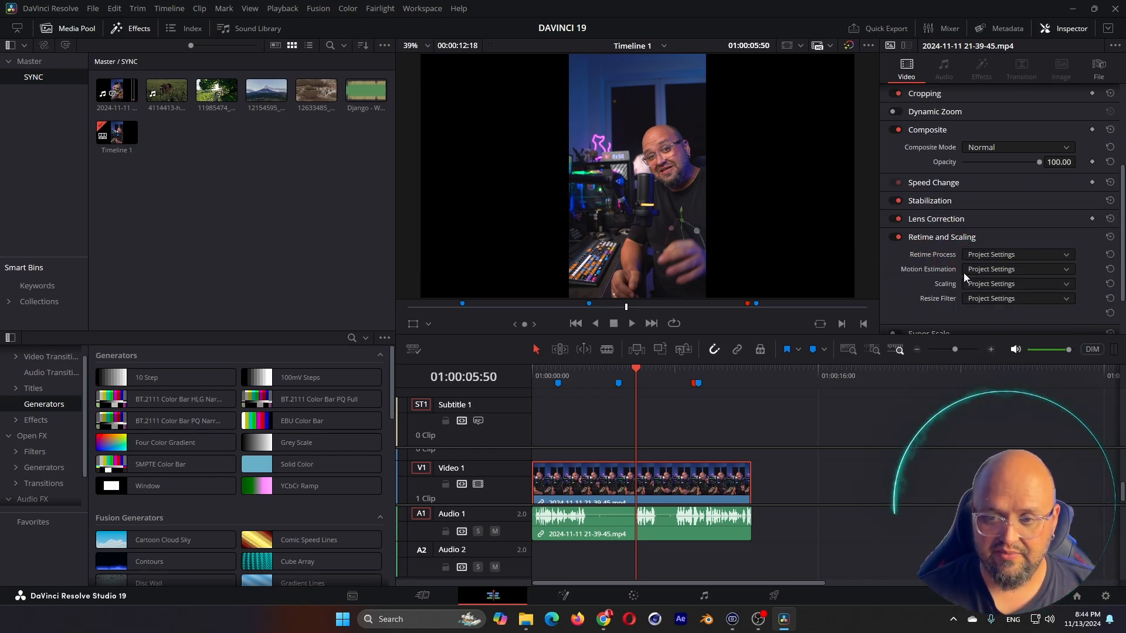
pyautogui.click(986, 271)
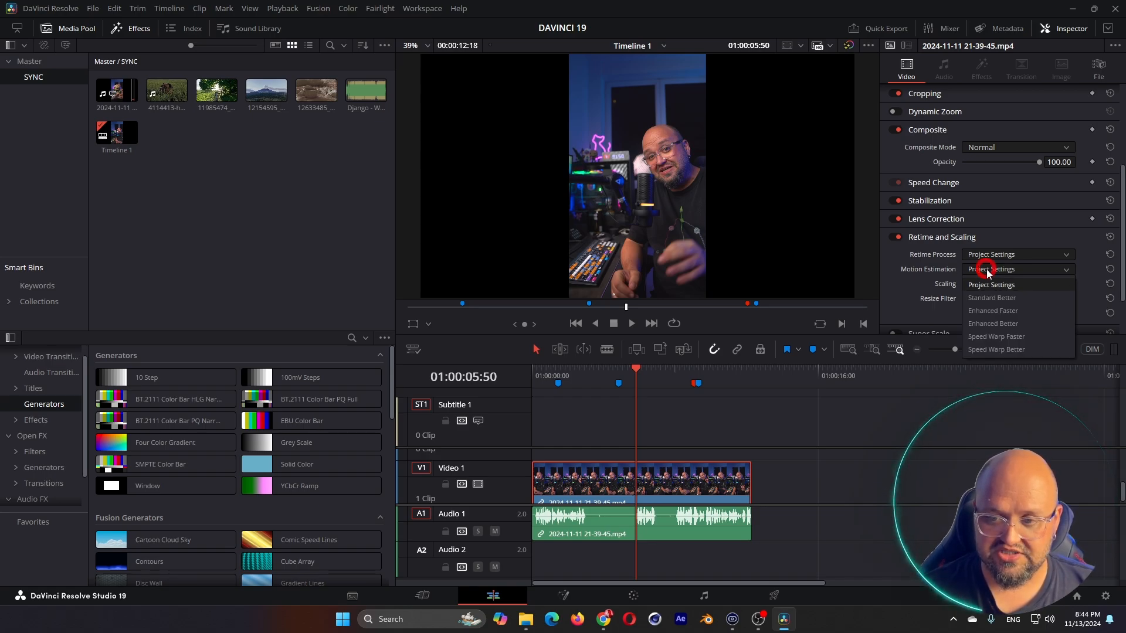